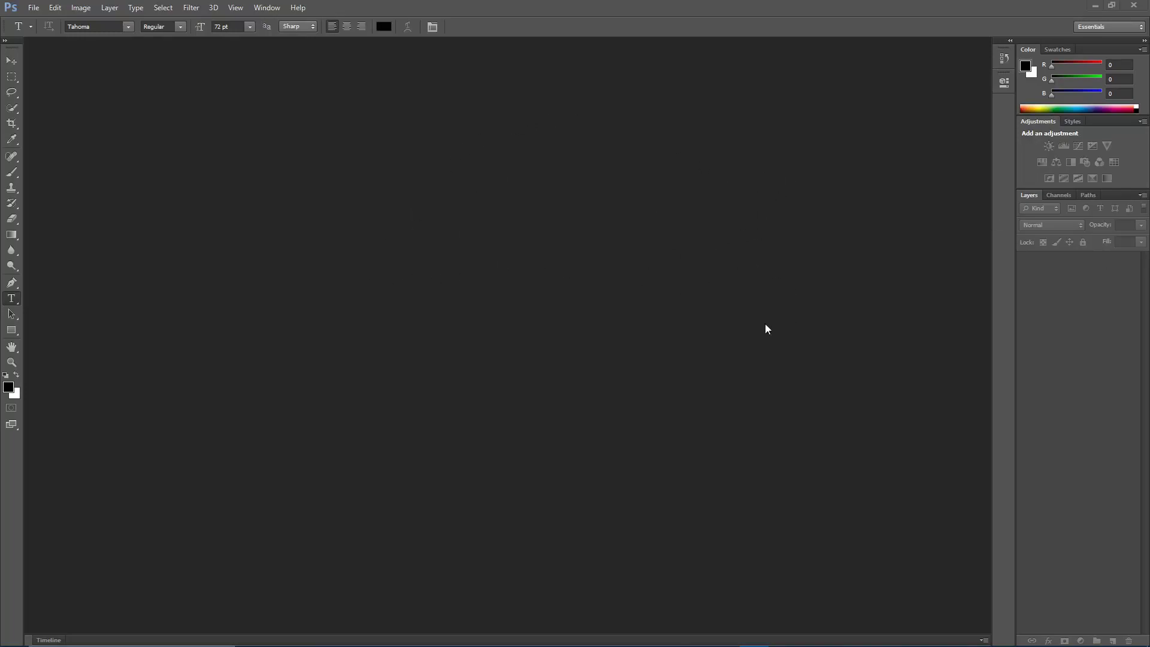
Start a new document and name it TUtorial
left_click(36, 8)
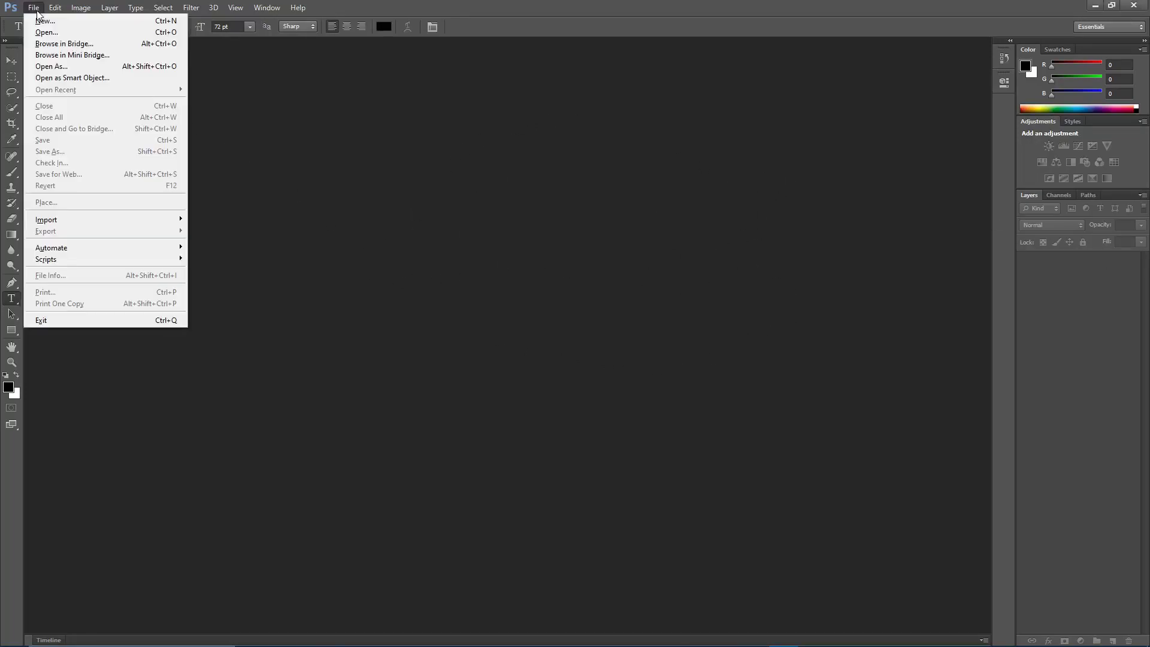
left_click(41, 22)
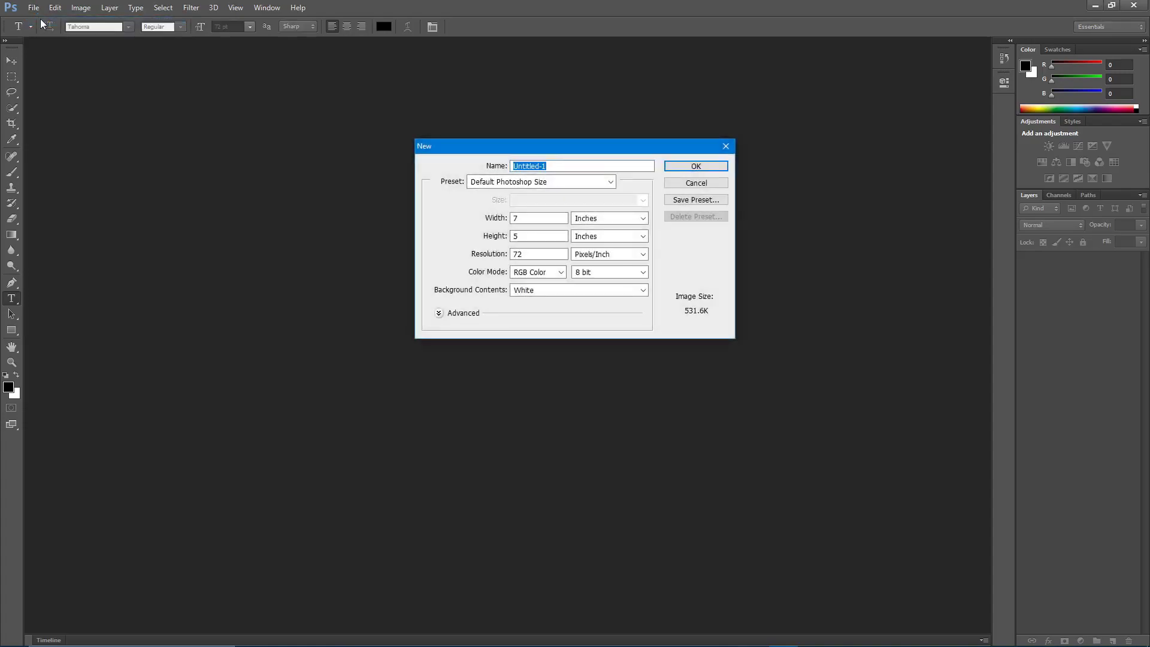
left_click(559, 166)
double_click(528, 166)
type("TUtor")
Switch the new document's width and height units to pixels
left_click(622, 220)
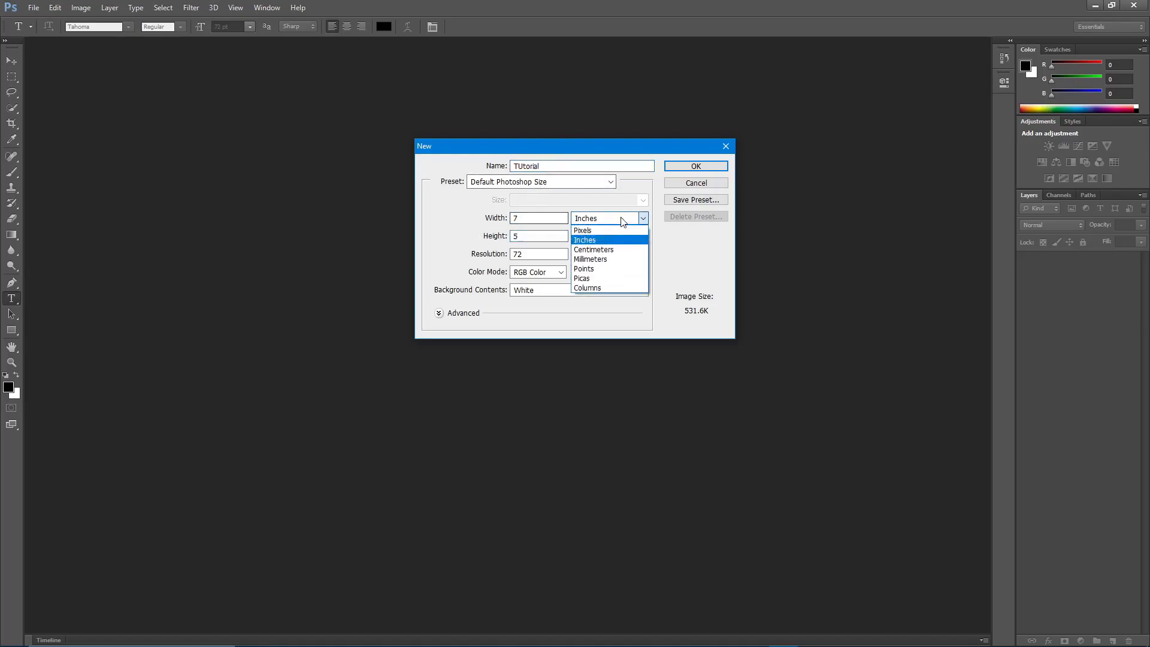
left_click(593, 230)
left_click(577, 238)
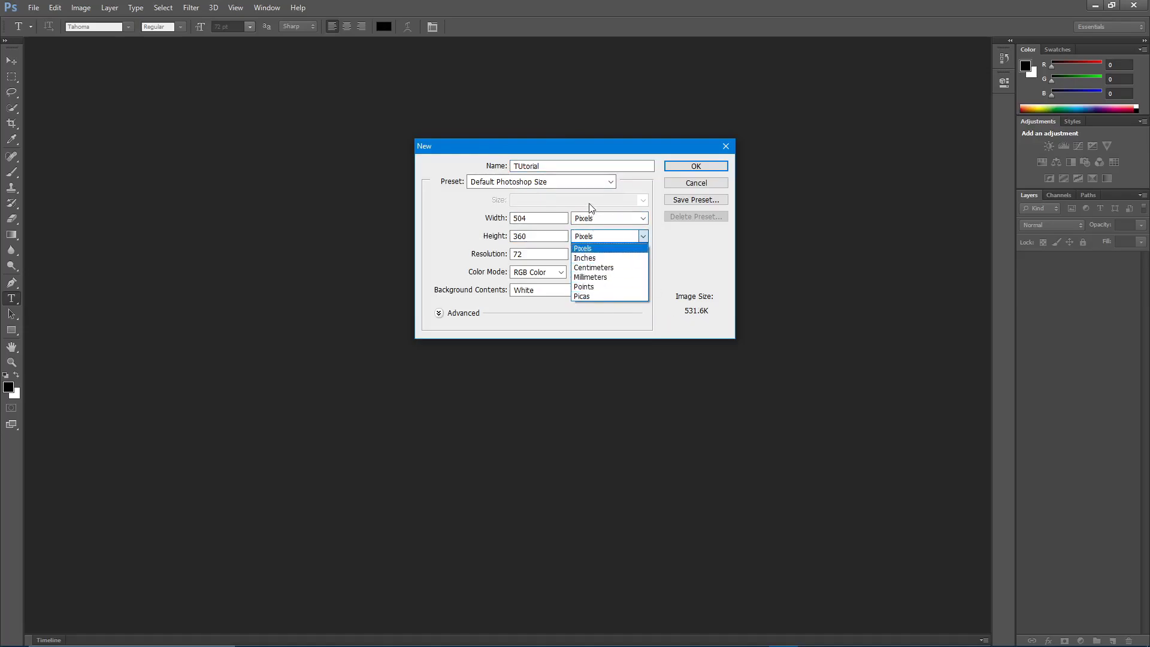
left_click(584, 232)
left_click(586, 221)
left_click(588, 229)
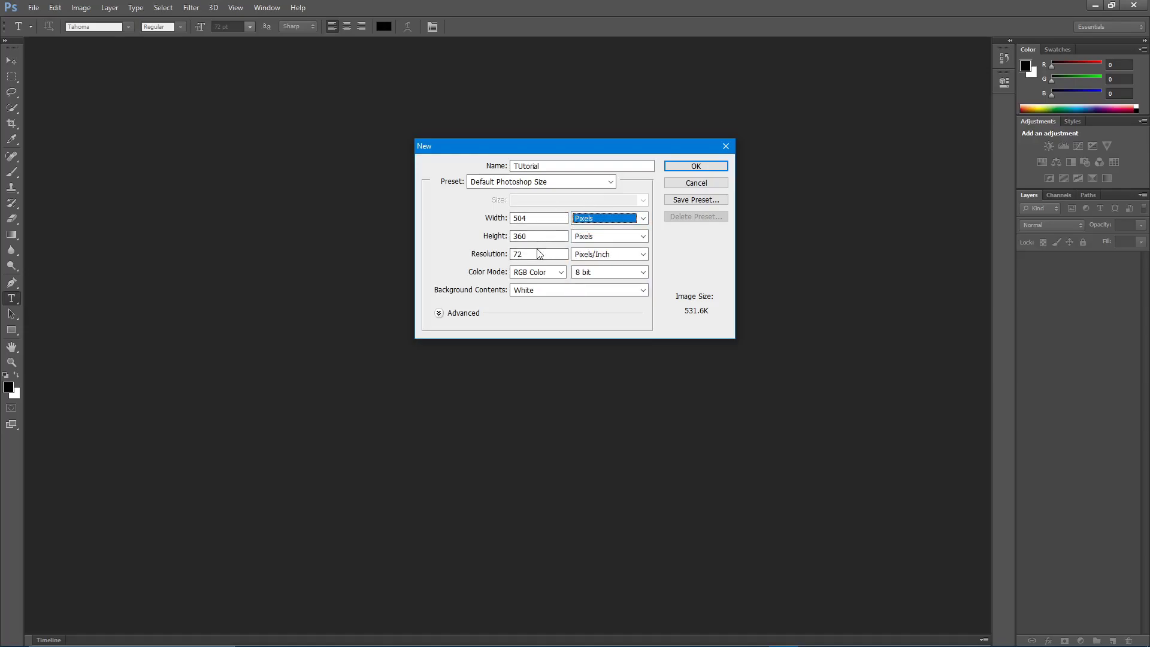
Set the new document to 1280 by 720 pixels at a resolution of 100 pixels/inch and create it
key("Tab")
key("shift+Tab")
type("1280")
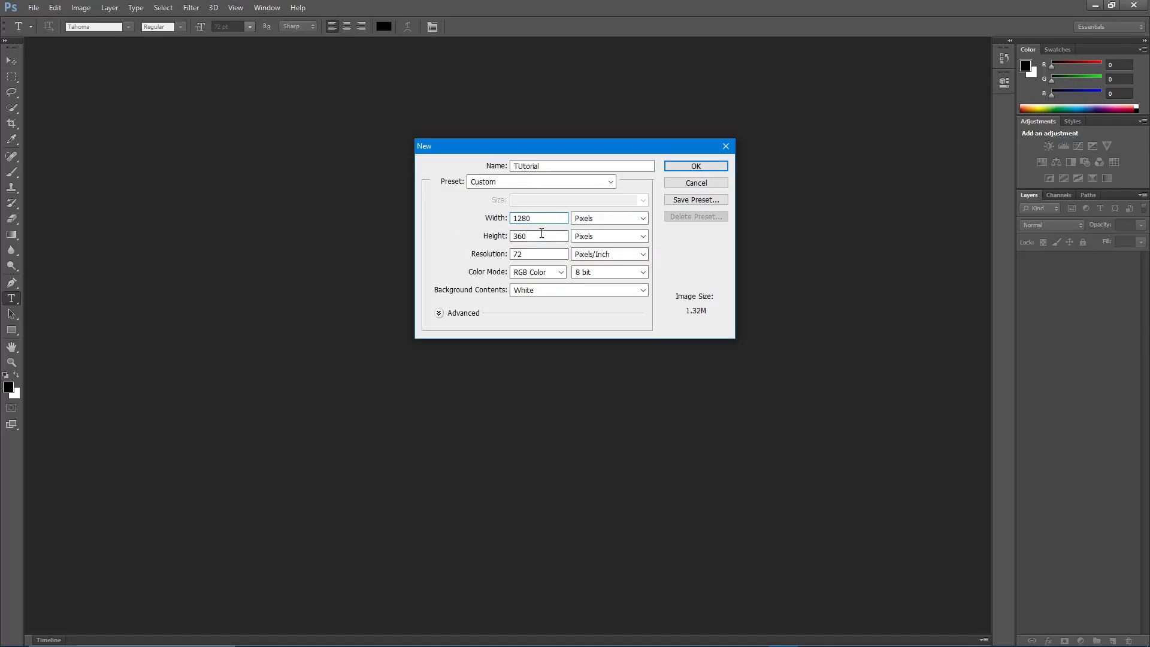
key("Tab")
type("720")
key("Tab")
type("100")
key("ctrl+a")
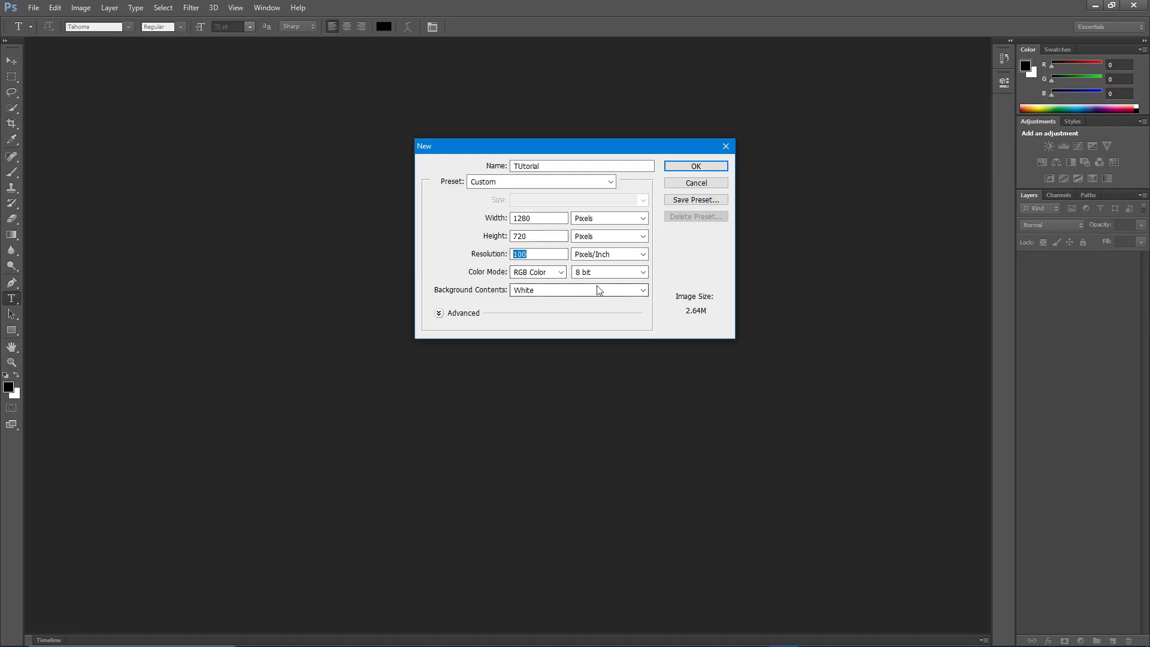
left_click(695, 166)
key("m")
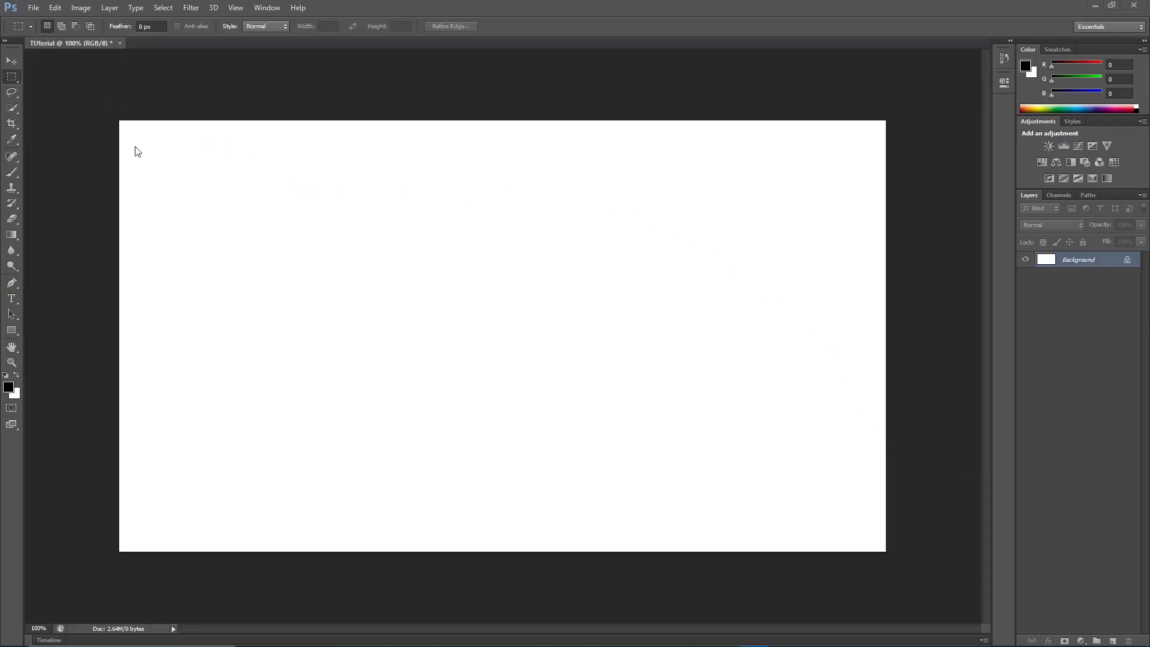
left_click(12, 61)
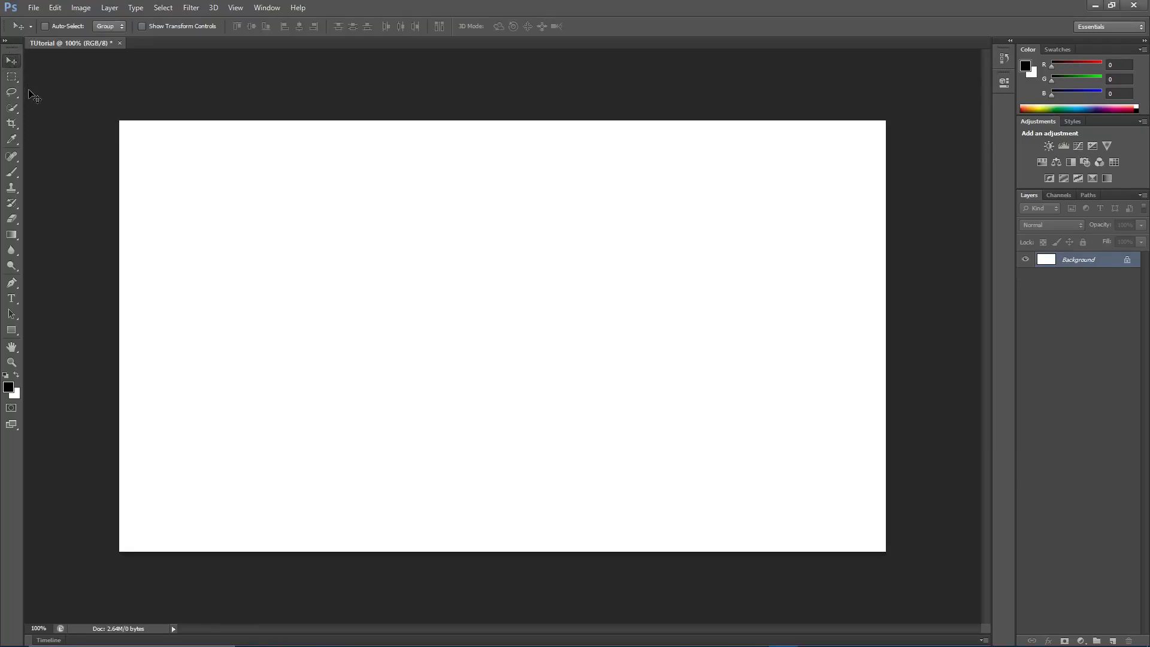
left_click(12, 139)
key("v")
left_click(13, 99)
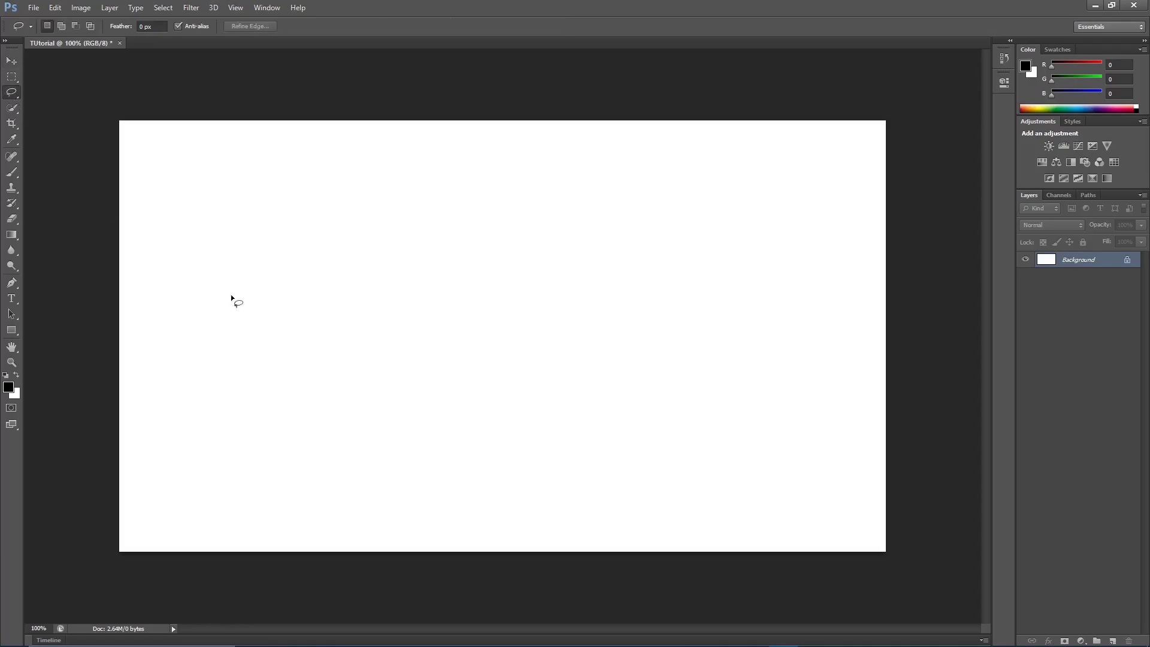
left_click(12, 62)
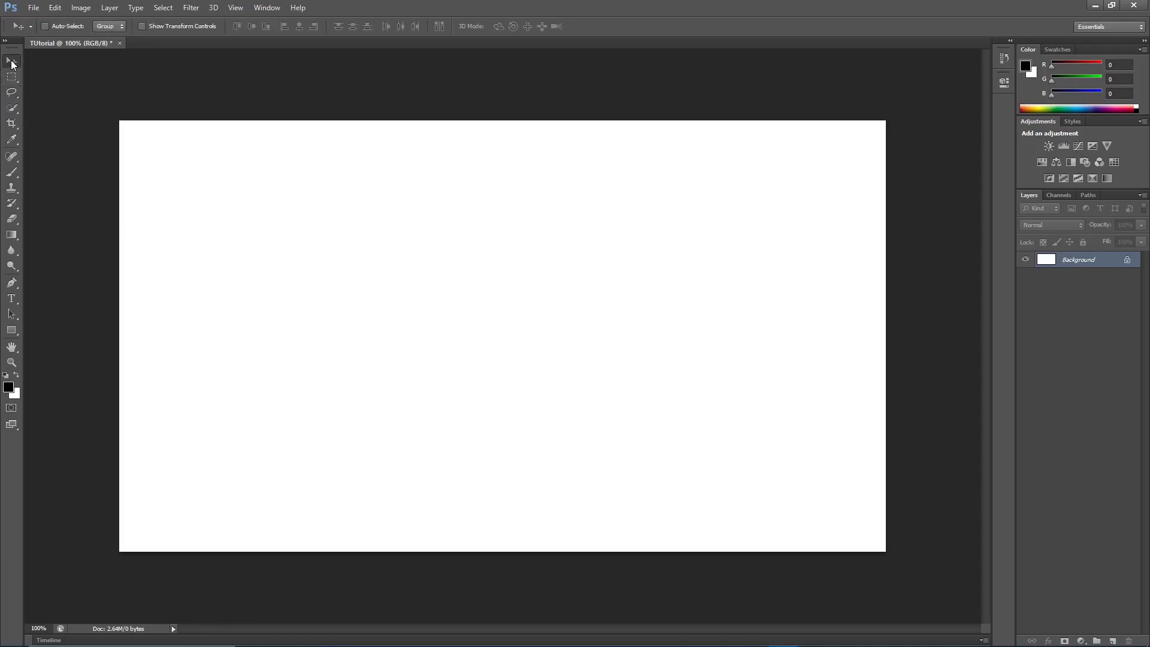
left_click(14, 161)
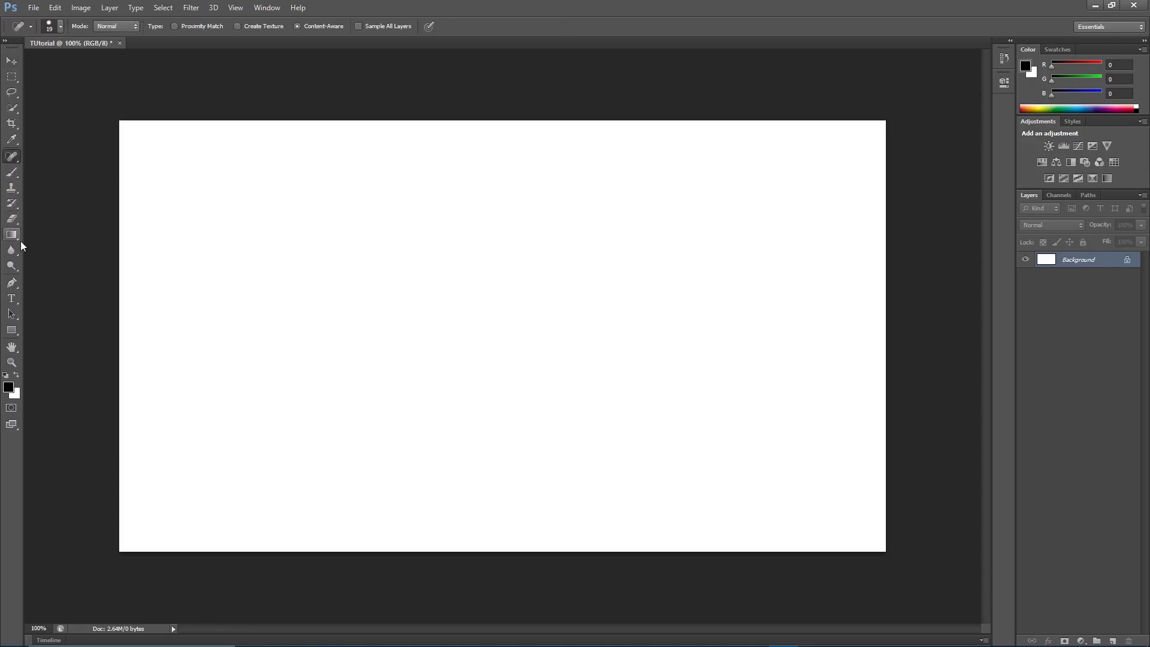
left_click(15, 303)
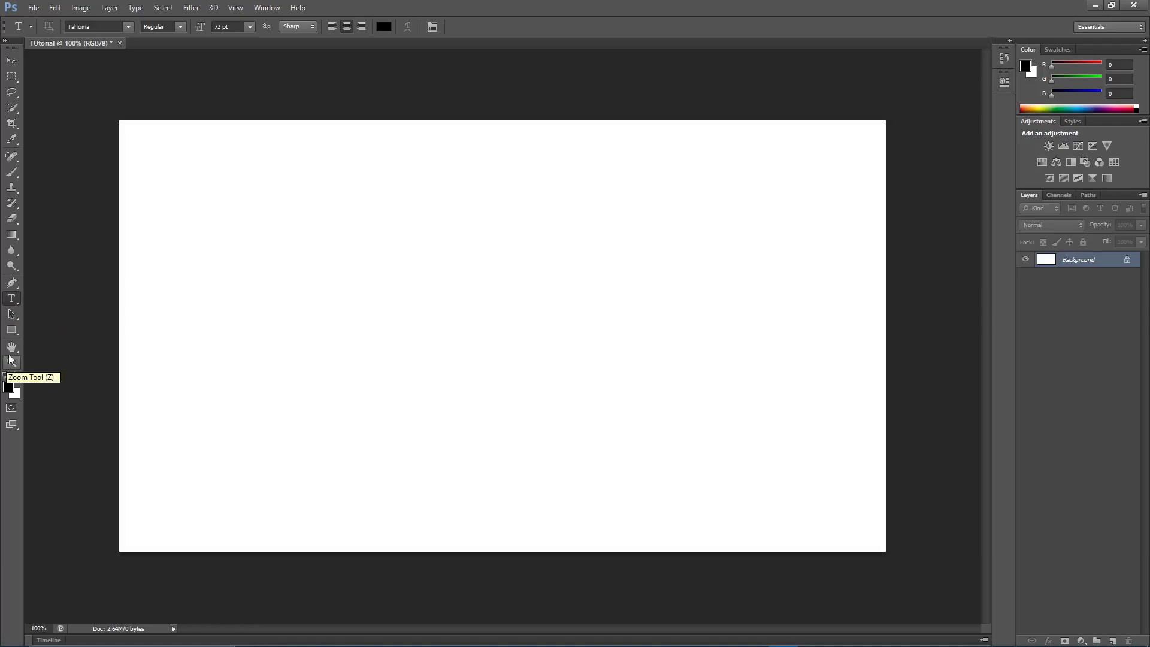
left_click(11, 333)
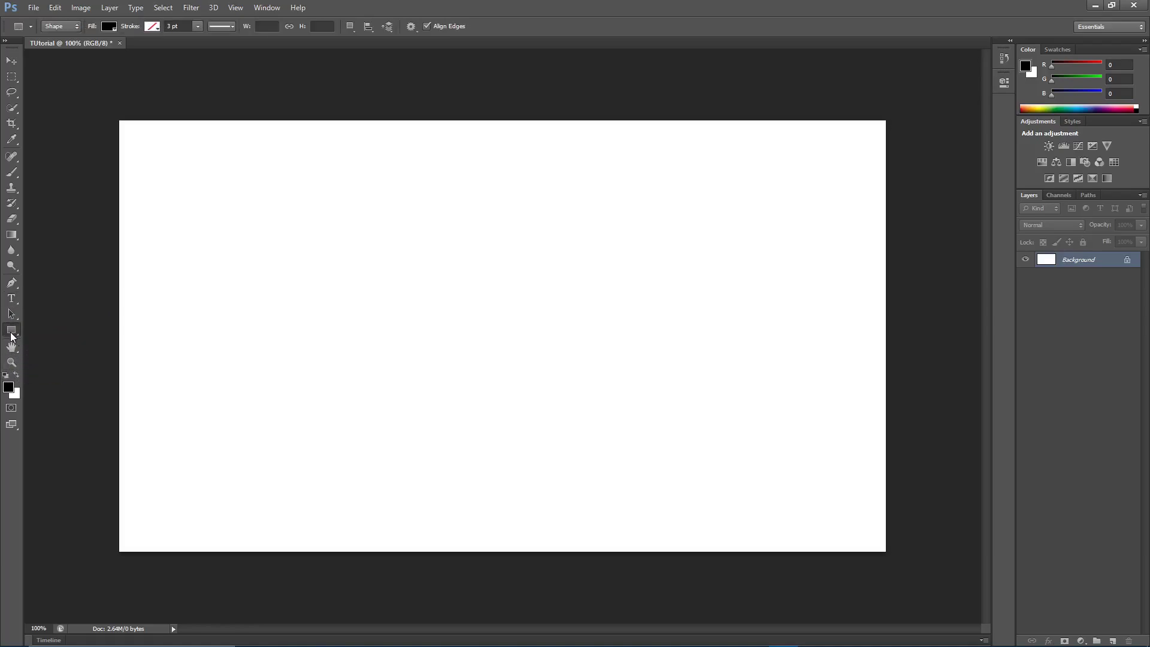
Add the text "CAMBIT Creates" to the canvas with the Type tool
left_click(12, 299)
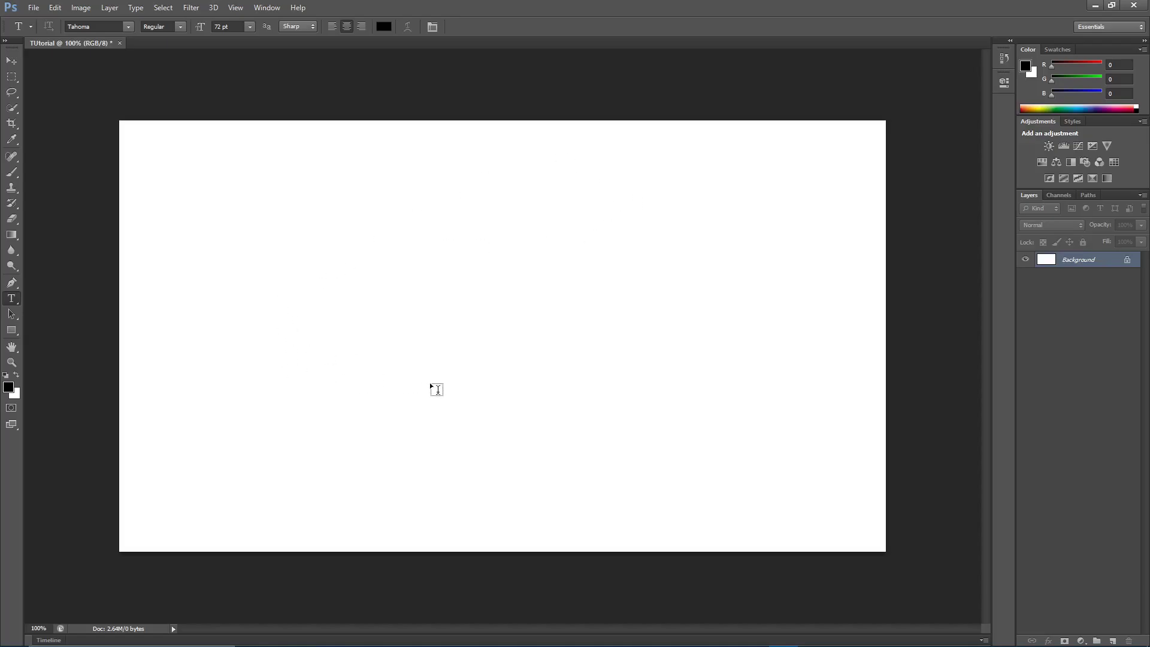
left_click(405, 336)
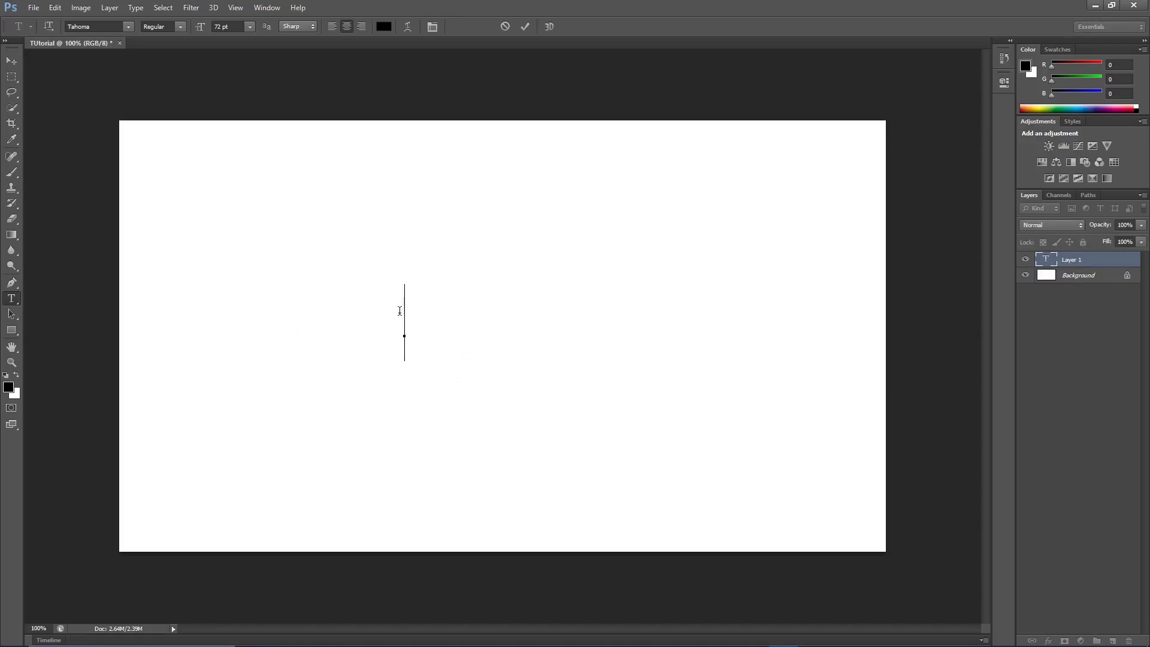
type("CAMBIT Creat")
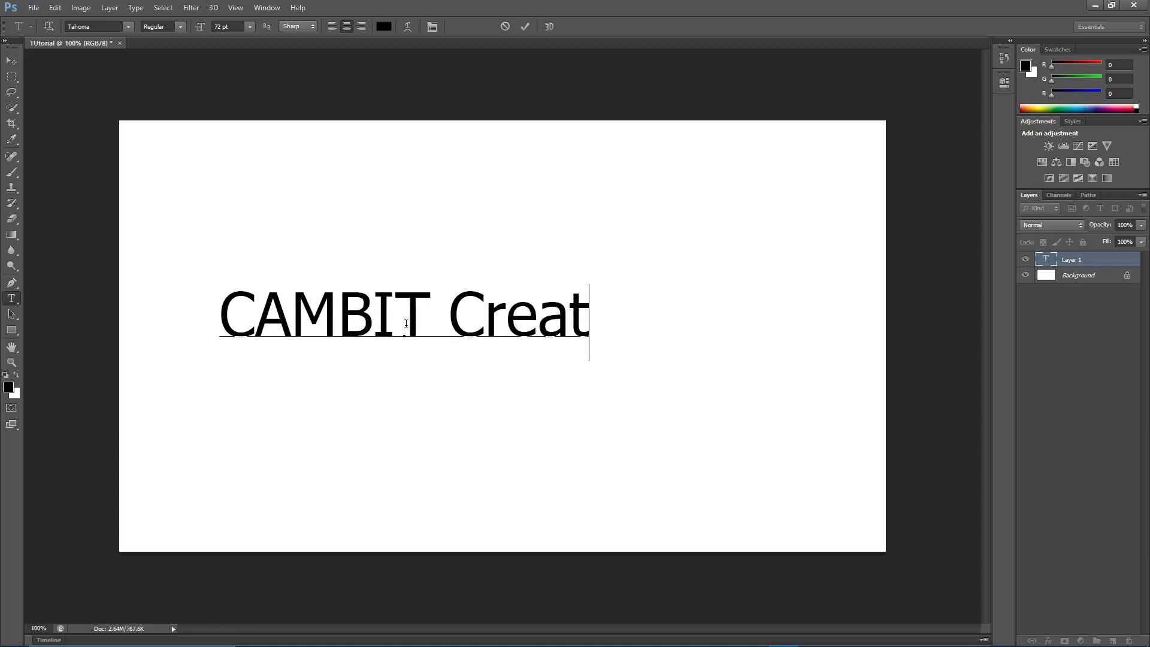
type("es")
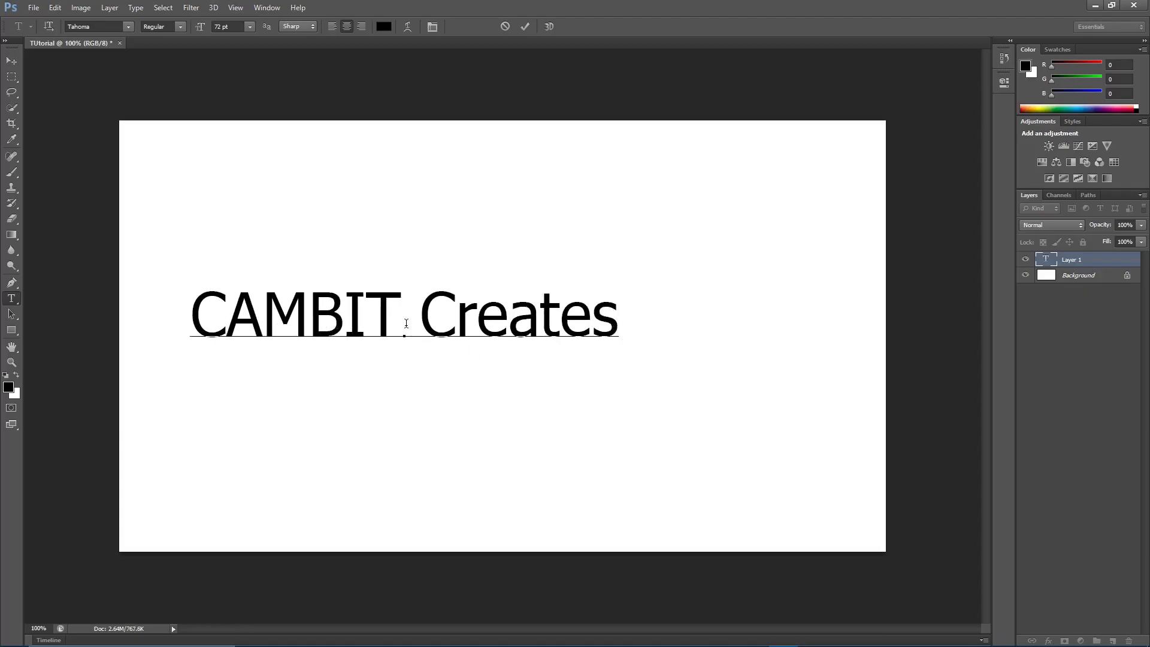
left_click(526, 26)
Make the CAMBIT Creates layer active and select the entire canvas with the Rectangular Marquee tool
key("v")
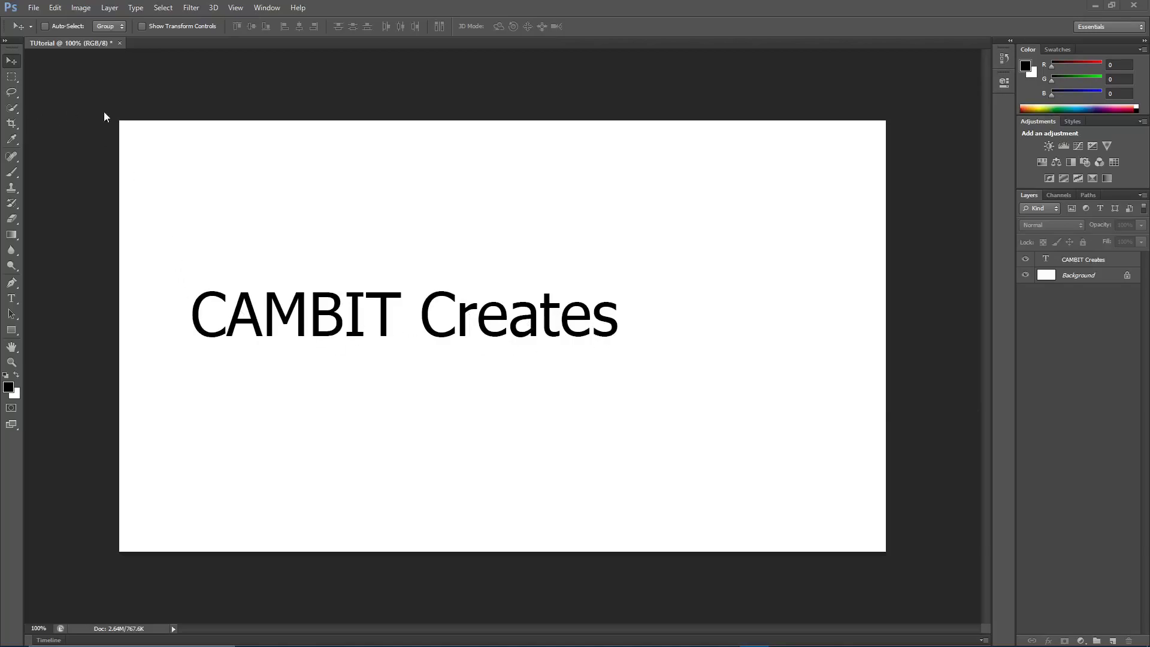
left_click(1089, 262)
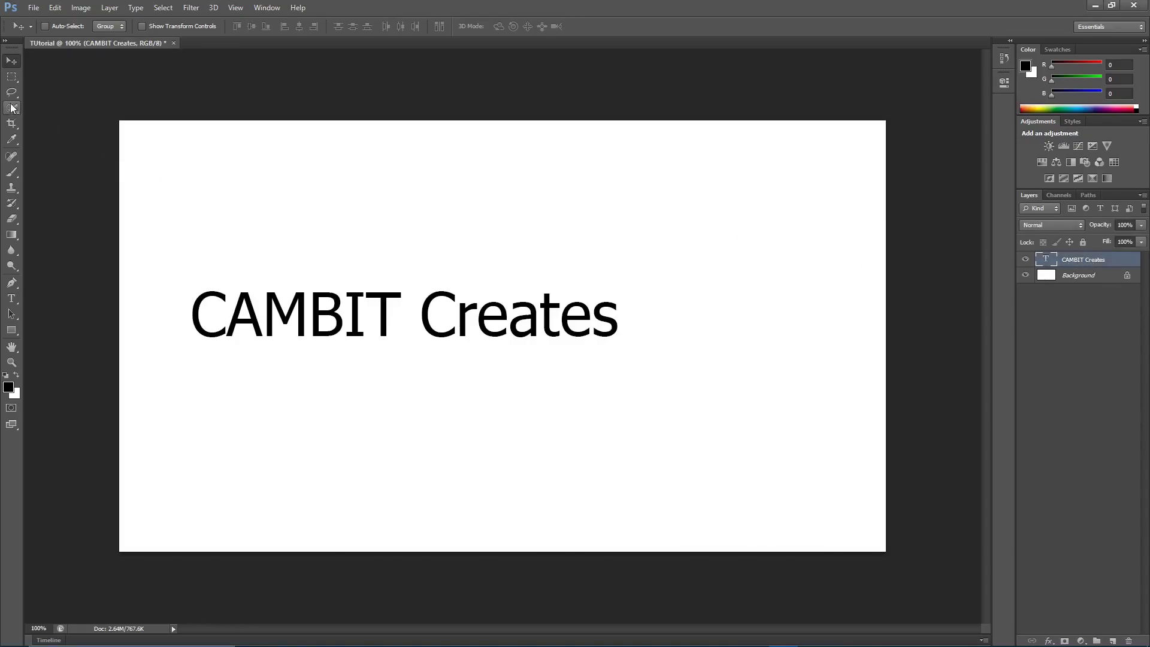
left_click_drag(11, 77, 42, 86)
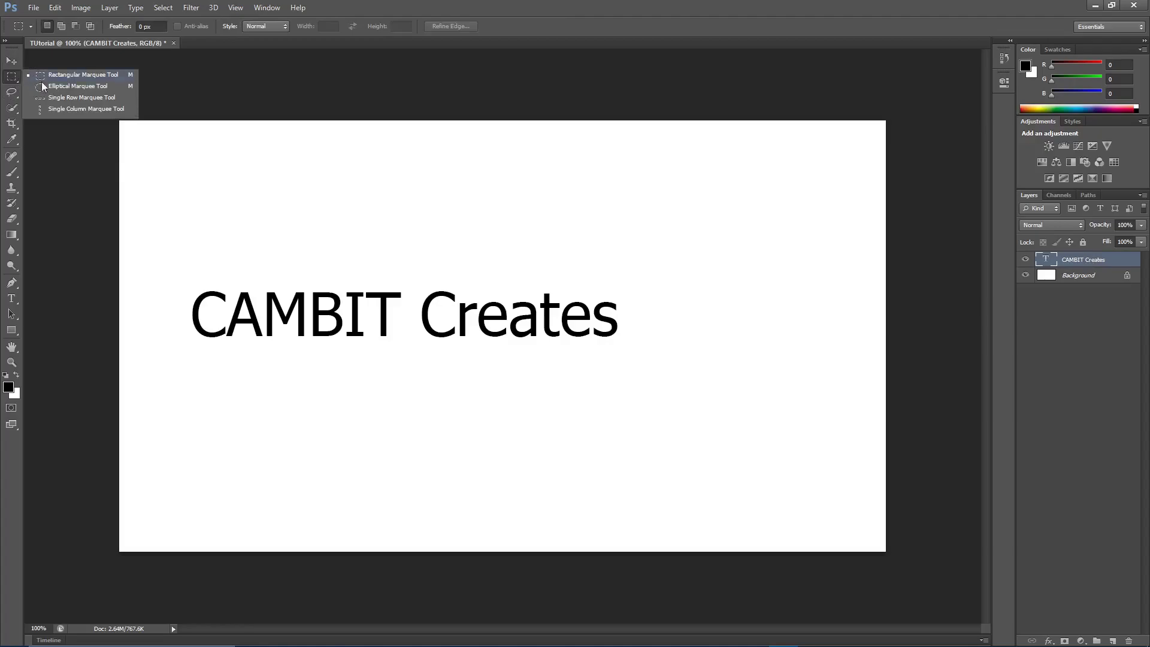
left_click(78, 77)
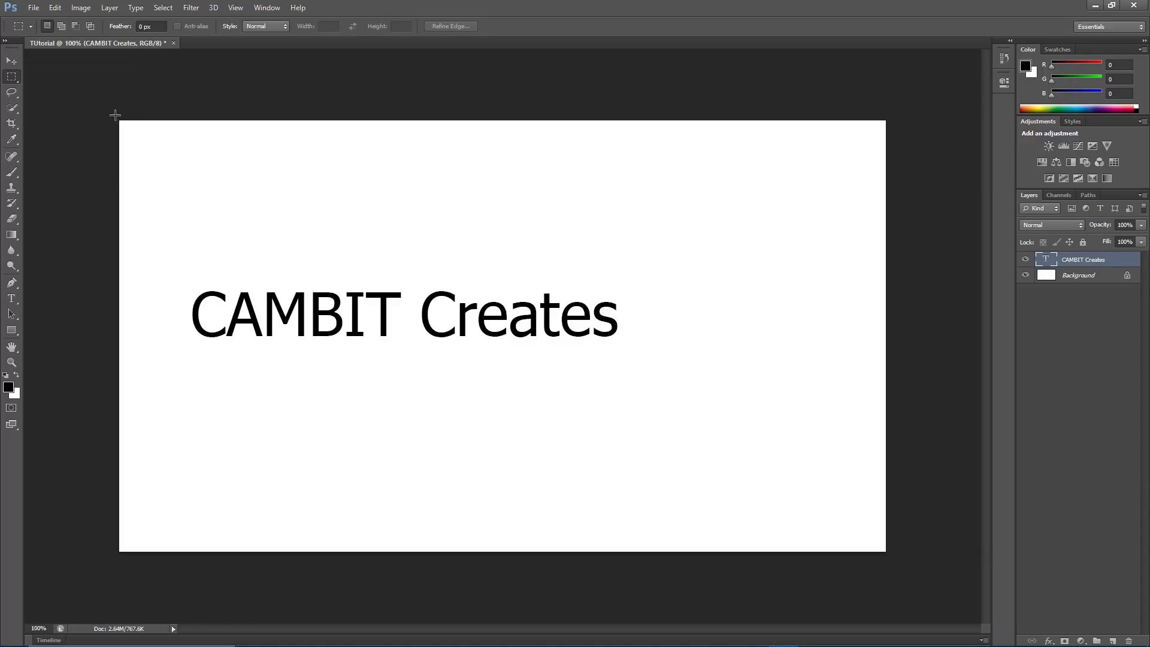
left_click_drag(115, 115, 915, 563)
Centre the CAMBIT Creates text vertically and horizontally on the canvas, then deselect and reselect the whole canvas
left_click(11, 62)
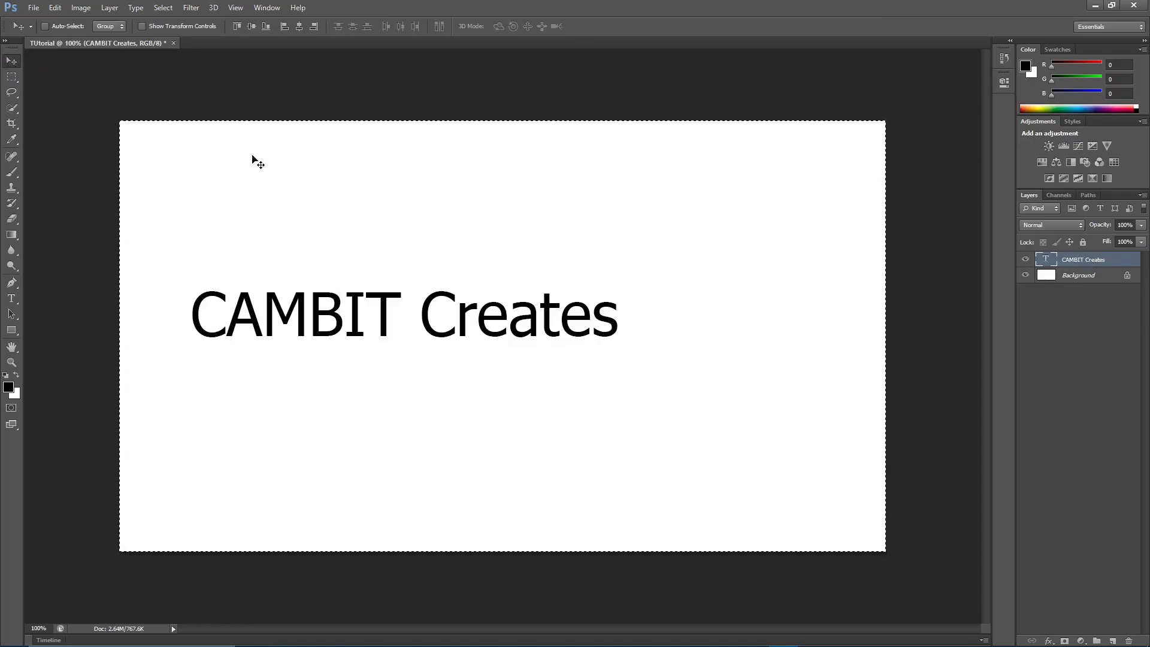
left_click(238, 28)
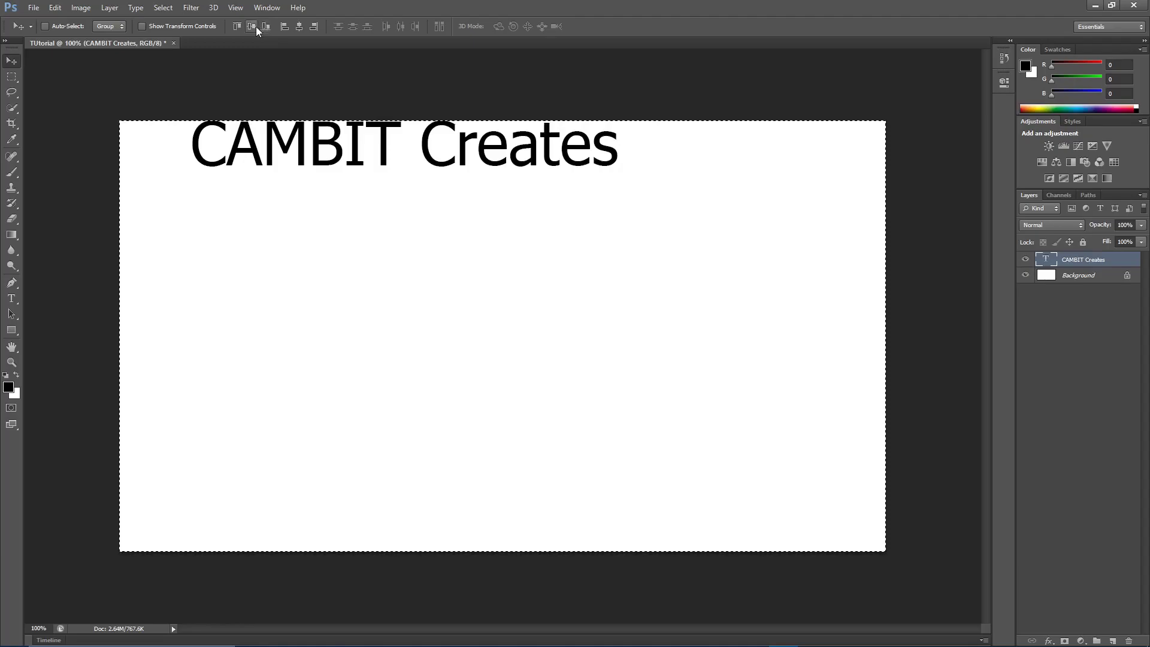
left_click(250, 27)
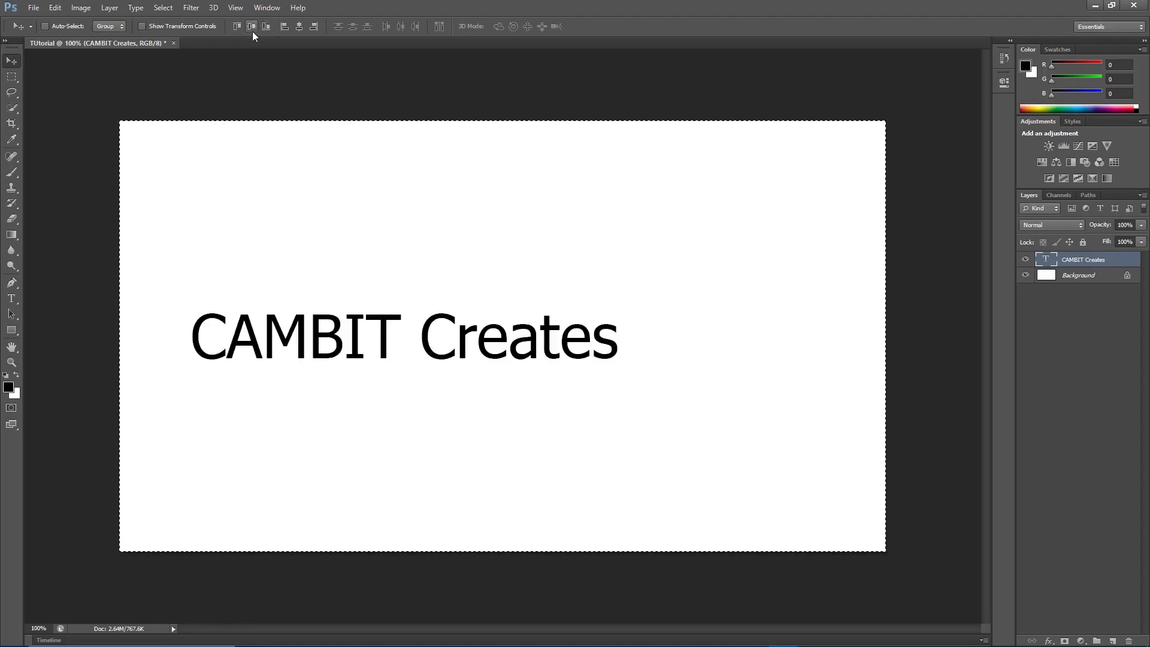
left_click(300, 26)
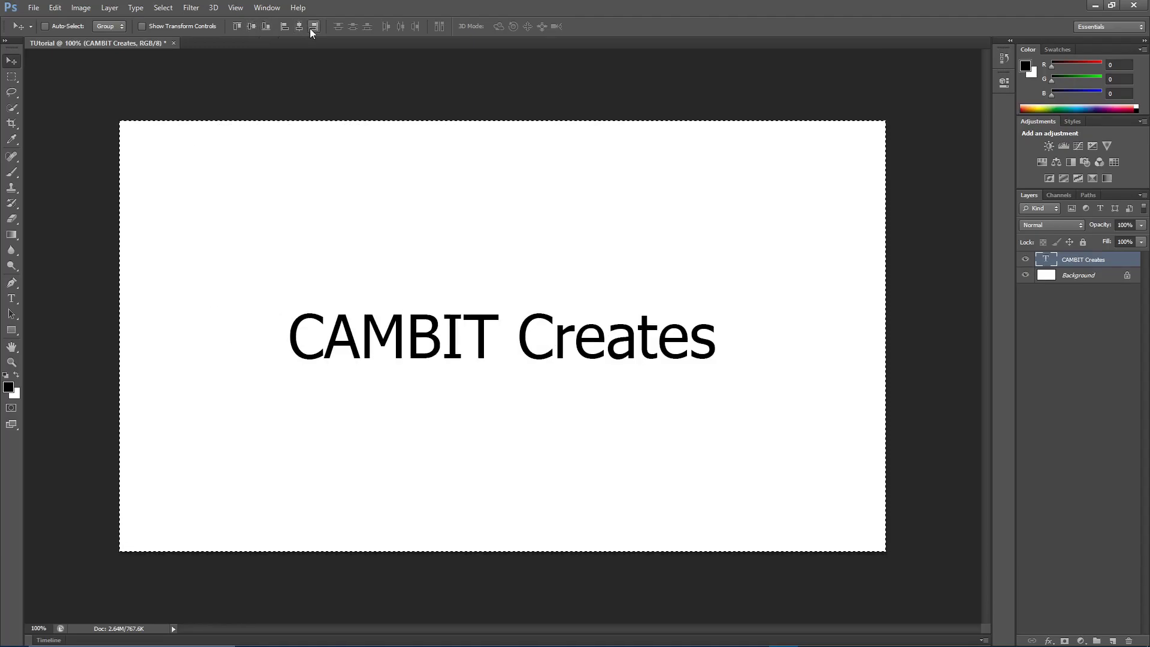
key("ctrl+d")
key("ctrl+a")
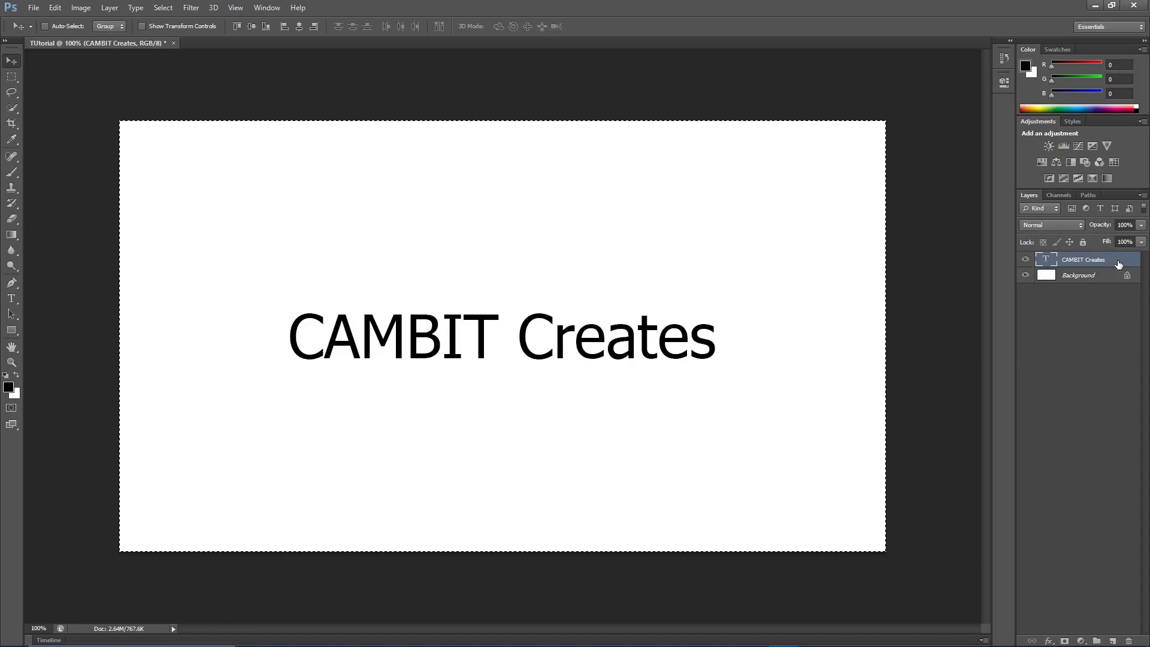
Enable a Color Overlay in the layer style of the CAMBIT Creates text layer
double_click(1118, 264)
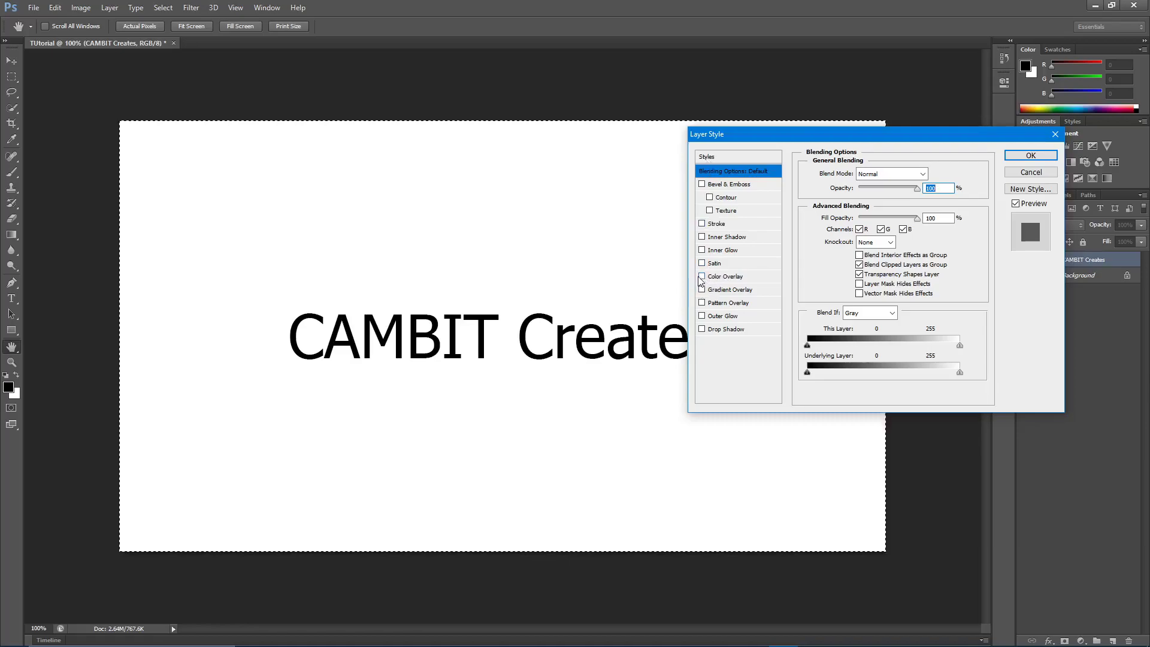
left_click(702, 276)
left_click(722, 276)
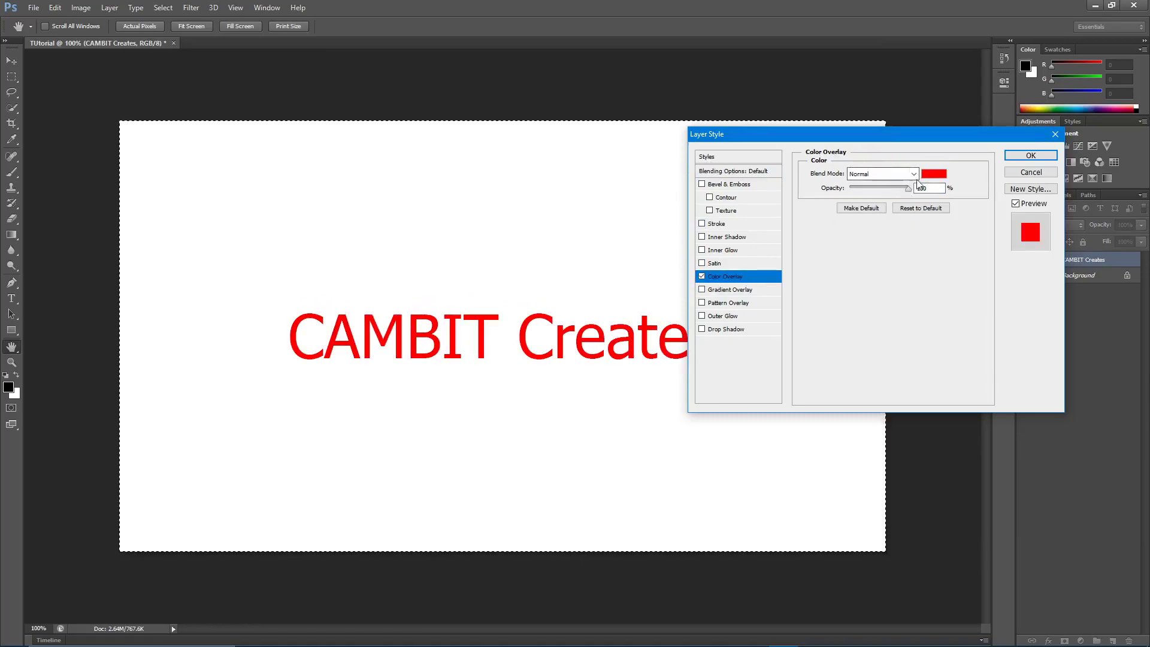
Try green and red shades for the text's Color Overlay and apply a dark red, about #9b0000
left_click(932, 175)
left_click_drag(623, 148, 1001, 134)
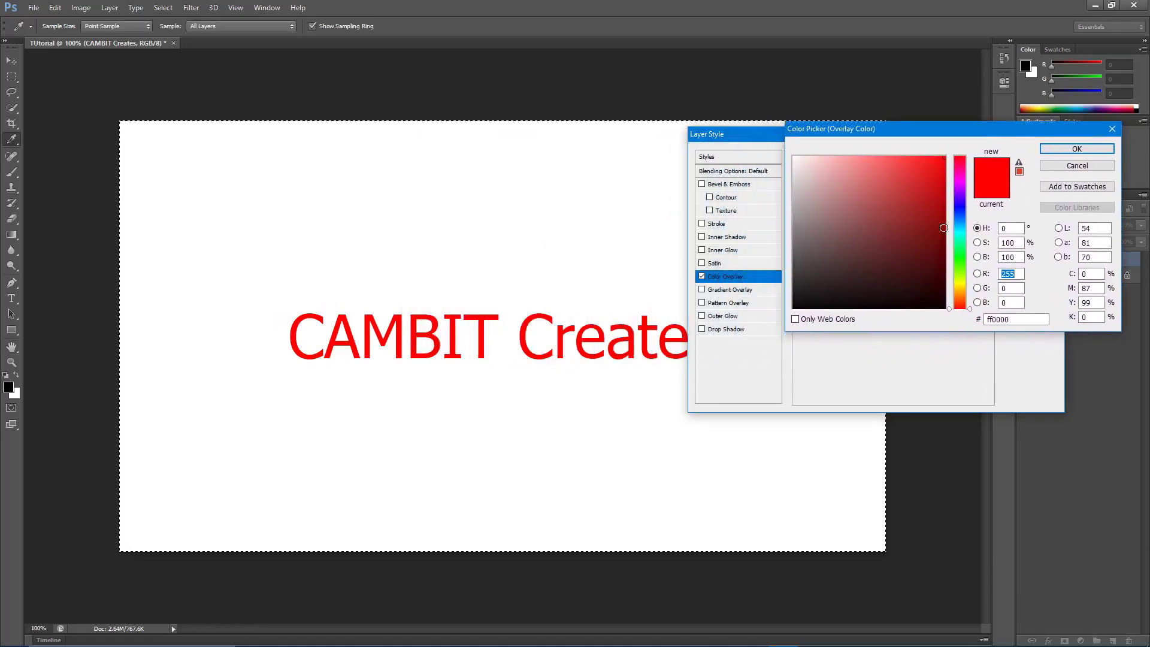
left_click_drag(962, 306, 951, 257)
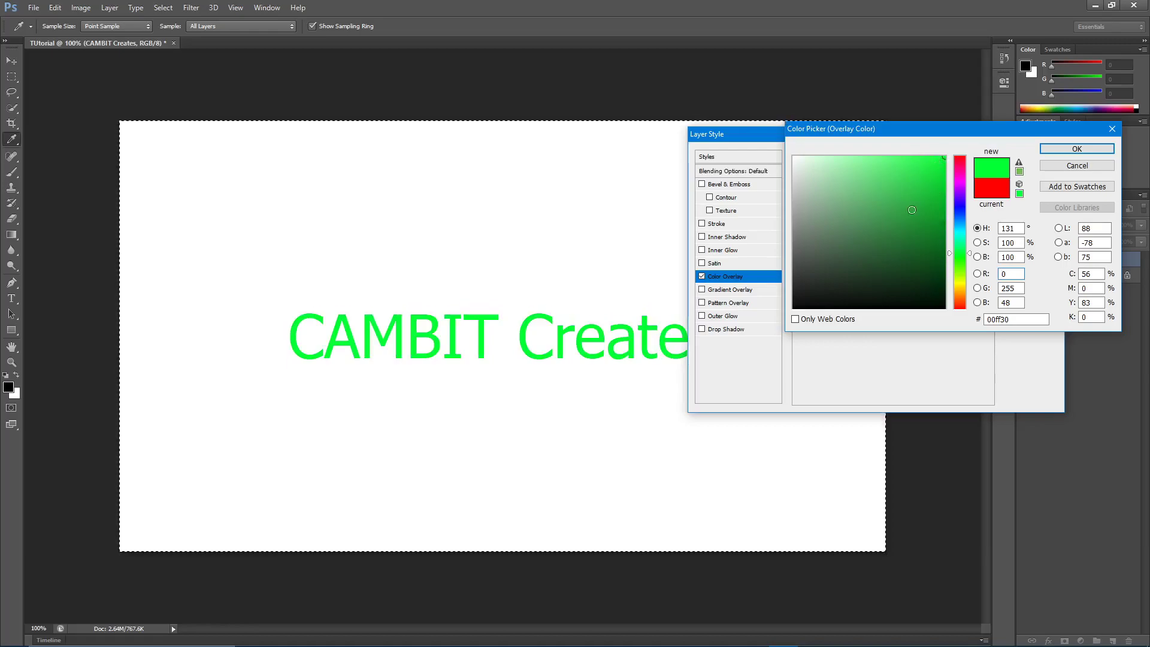
left_click(945, 216)
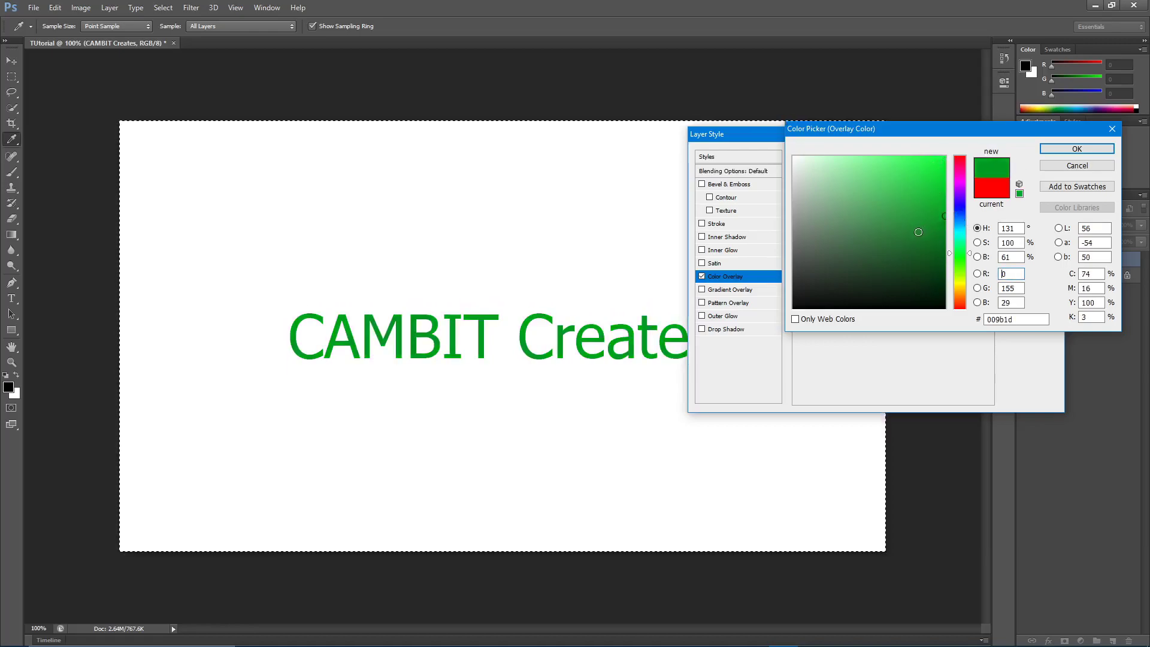
left_click(959, 307)
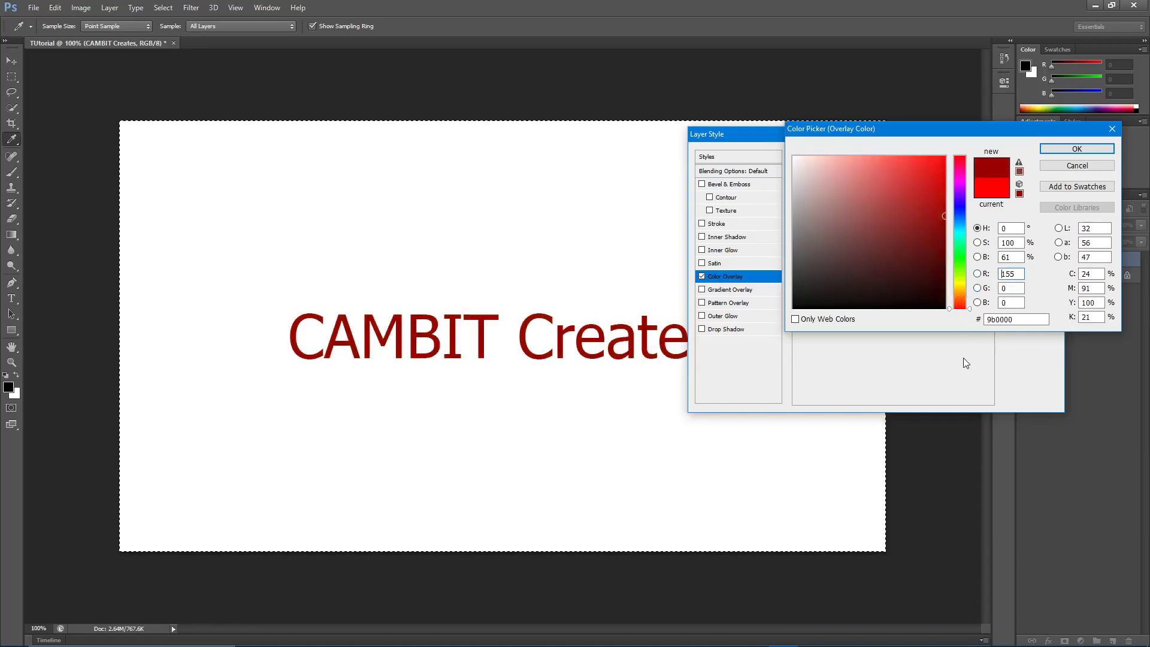
left_click(834, 192)
left_click(945, 202)
left_click(944, 156)
left_click(944, 216)
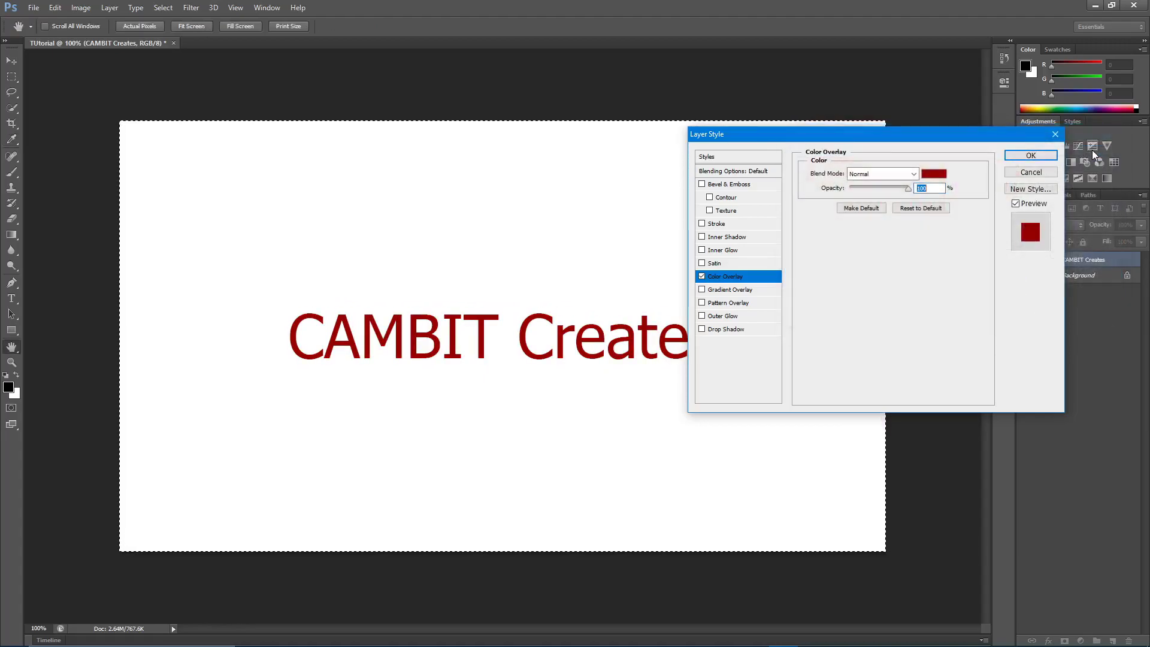
Try an Outer Glow on the CAMBIT Creates text with Normal blend mode and 100% opacity
left_click(702, 317)
left_click(737, 316)
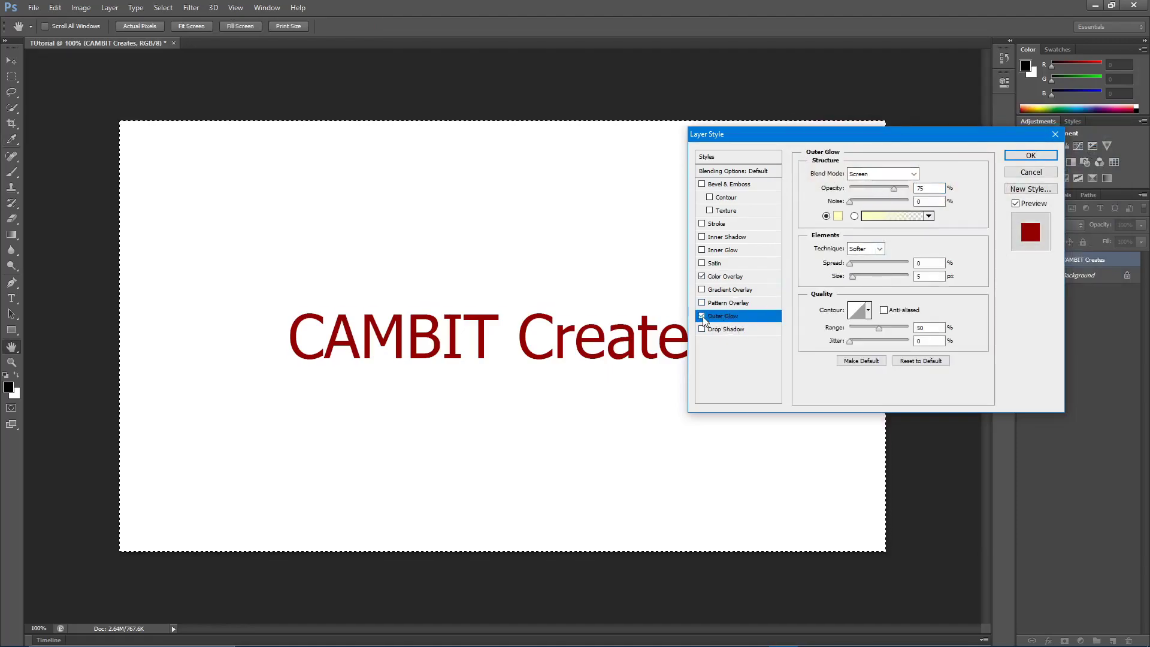
left_click(874, 174)
left_click(868, 188)
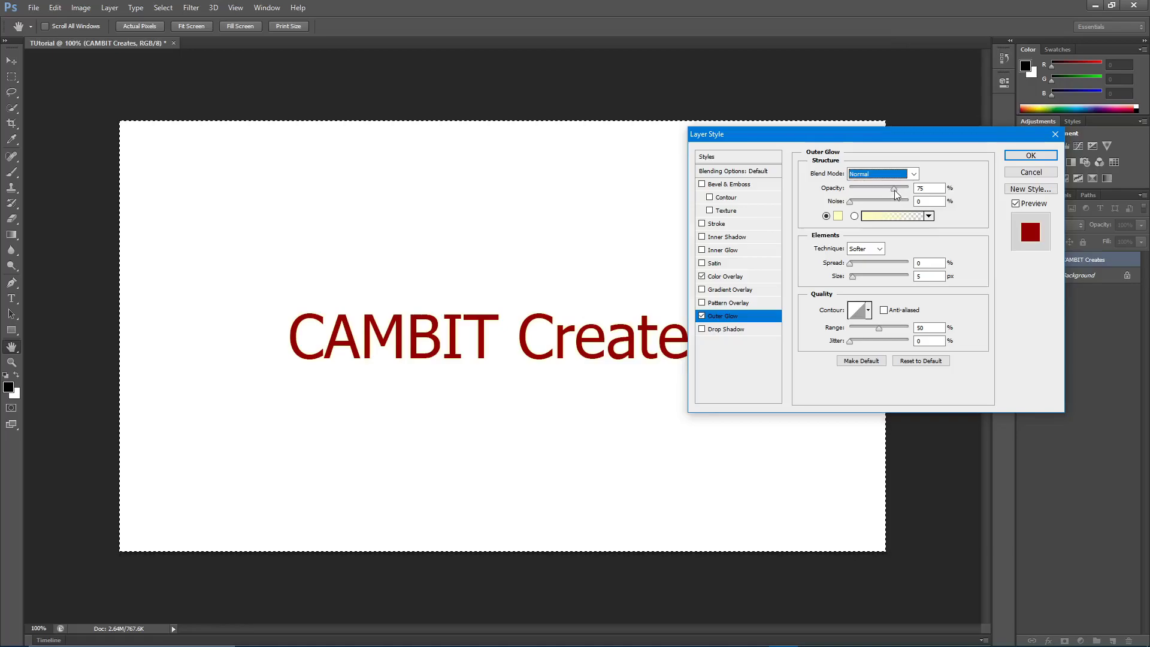
left_click_drag(895, 189, 913, 189)
Try bright and dark red shades for the Outer Glow colour, then cancel the colour change and turn off the Outer Glow
left_click(837, 216)
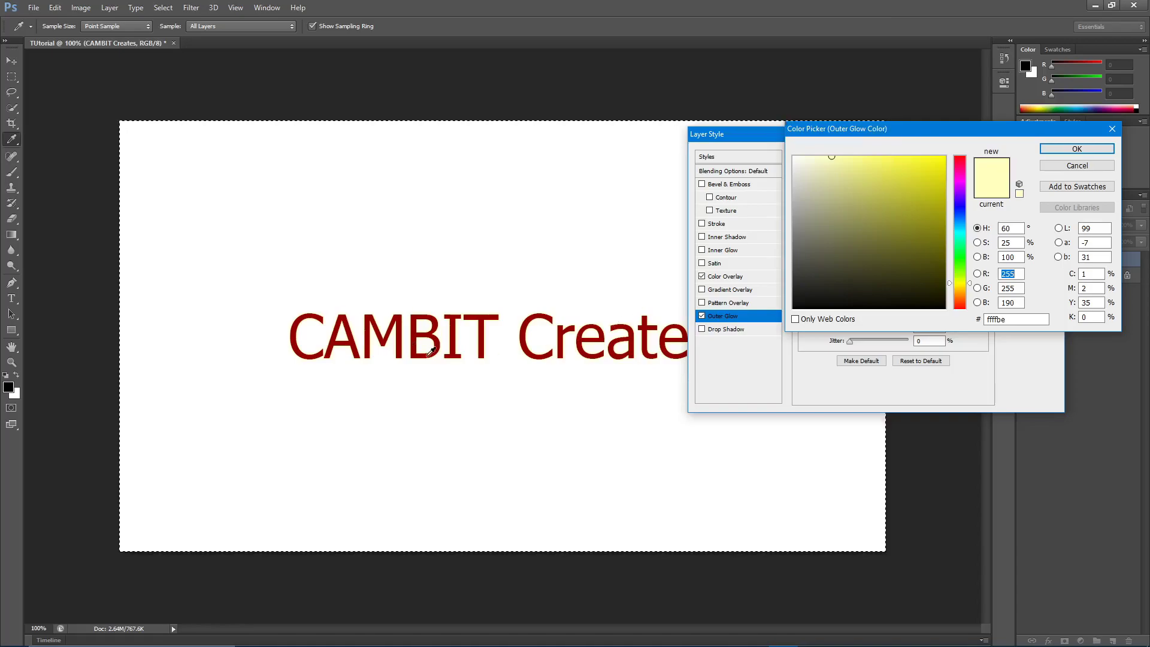
left_click(962, 158)
left_click_drag(965, 161, 1038, 121)
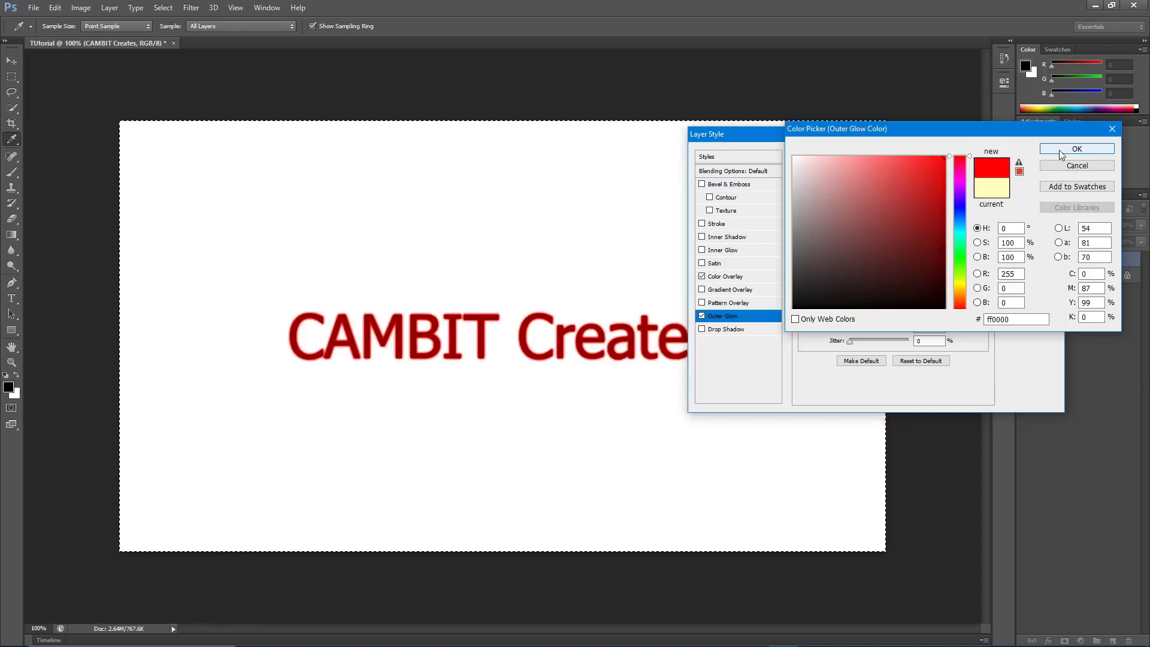
mouse_move(865, 195)
left_mouse_down()
mouse_move(846, 196)
mouse_move(904, 200)
mouse_move(944, 165)
mouse_move(914, 231)
mouse_move(944, 284)
left_mouse_up()
mouse_move(832, 270)
left_mouse_down()
mouse_move(782, 300)
mouse_move(871, 271)
mouse_move(877, 198)
mouse_move(893, 238)
left_mouse_up()
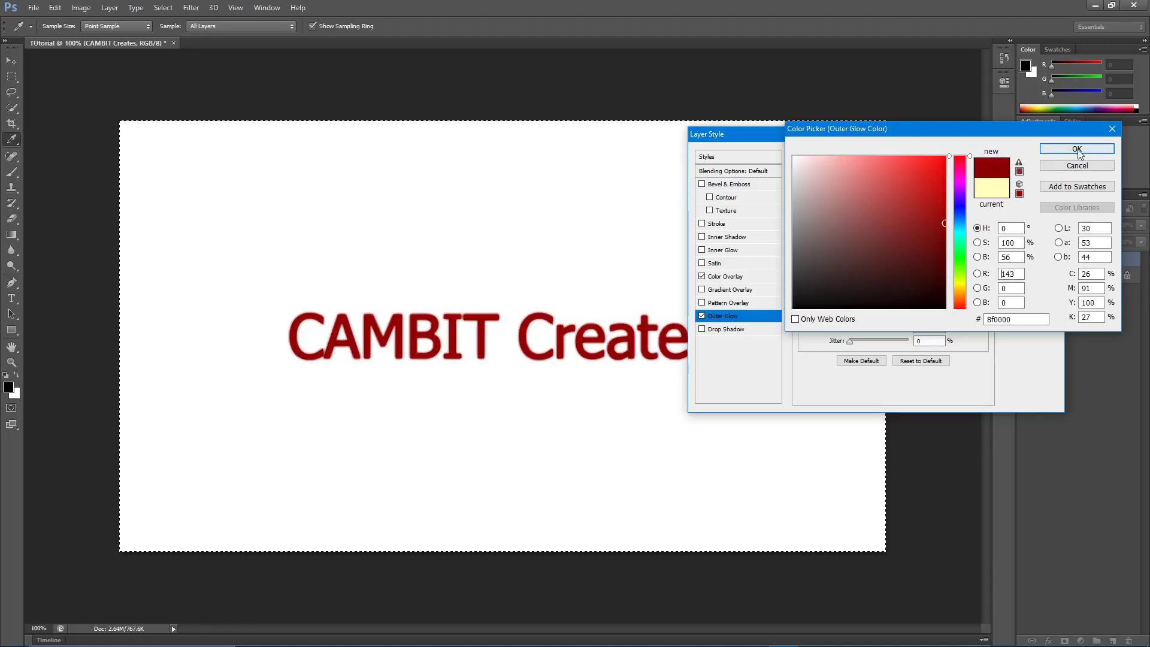
left_click(1077, 166)
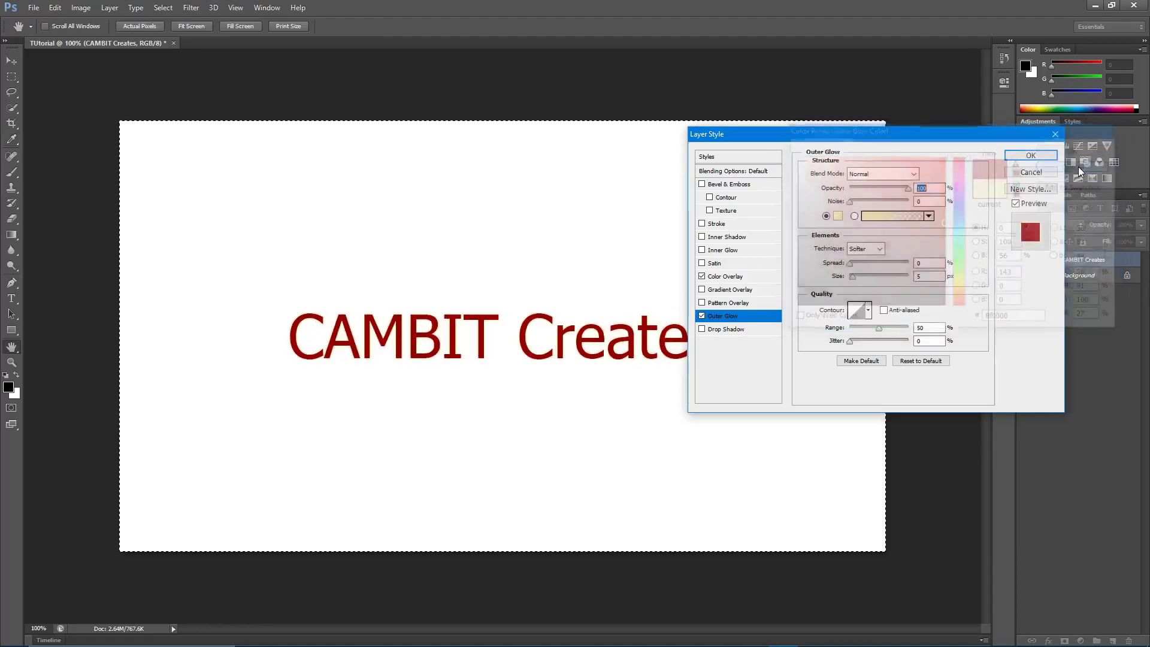
left_click(703, 317)
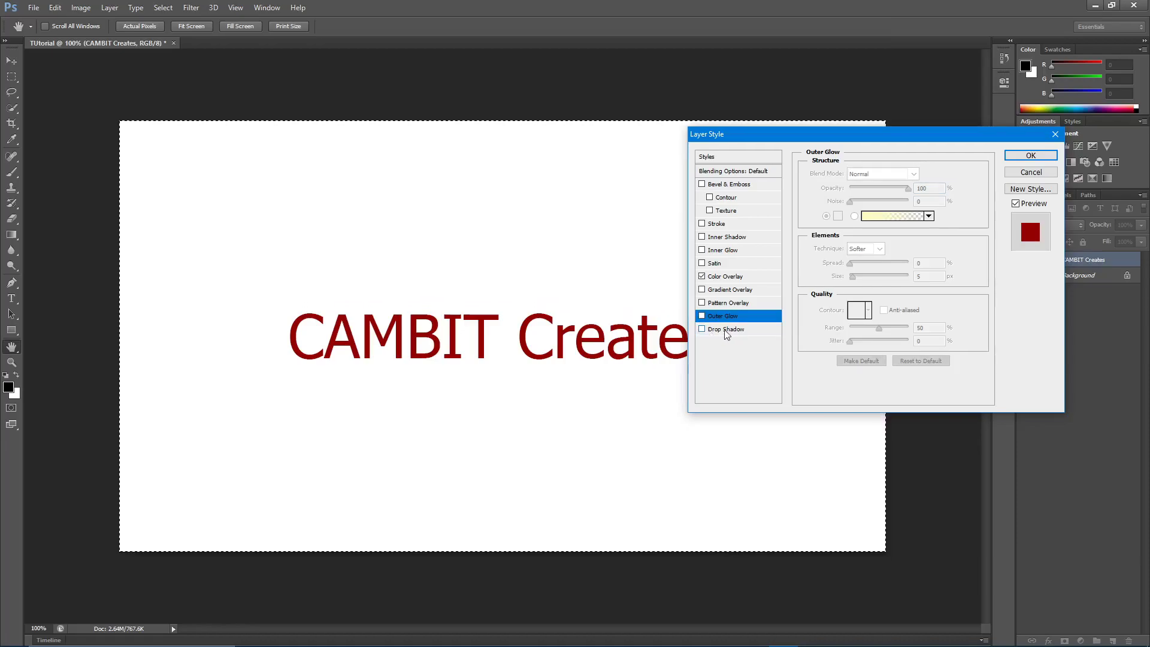
Add a Drop Shadow to the CAMBIT Creates text with 100% opacity and a size of 9 px
left_click(702, 330)
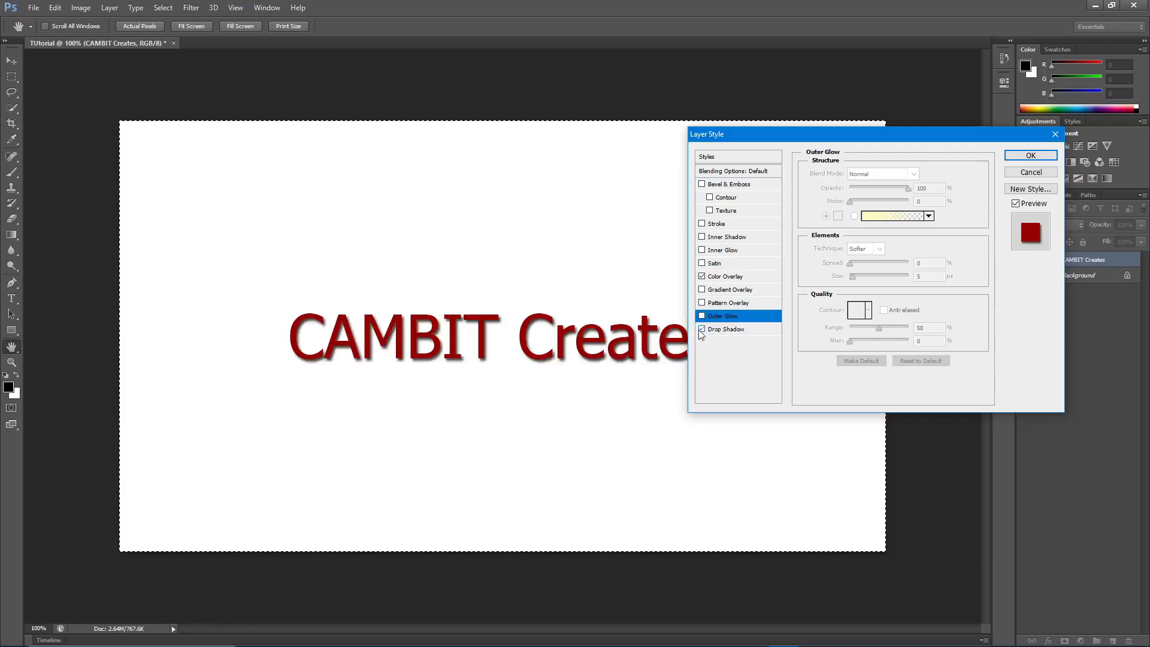
left_click(731, 331)
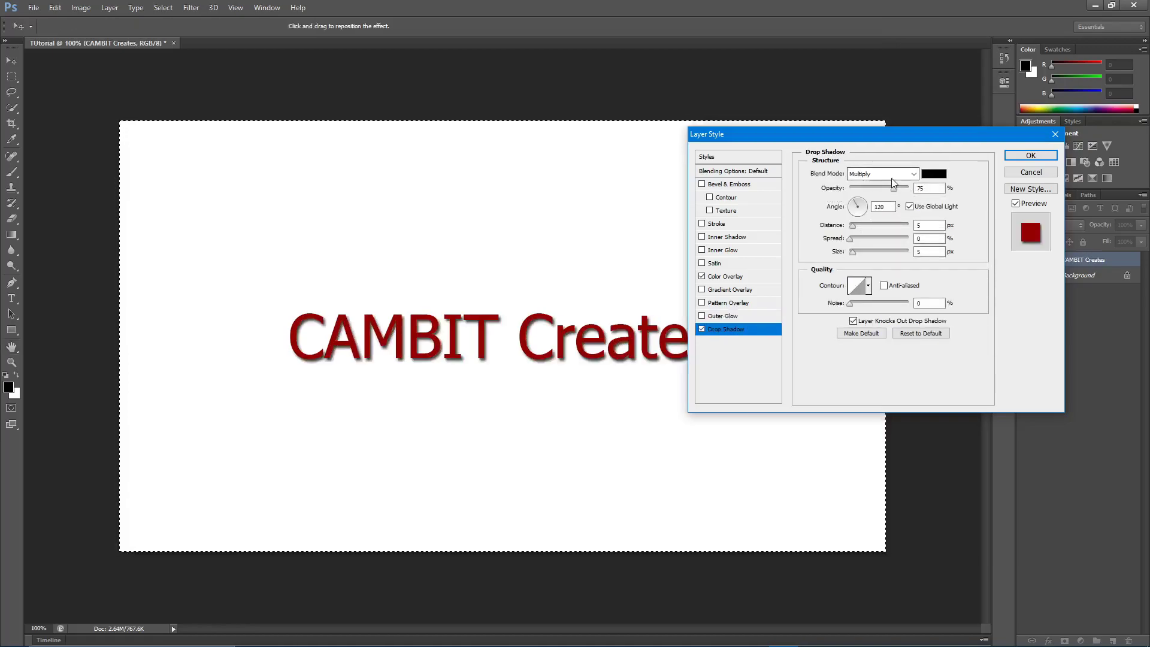
left_click_drag(897, 189, 973, 198)
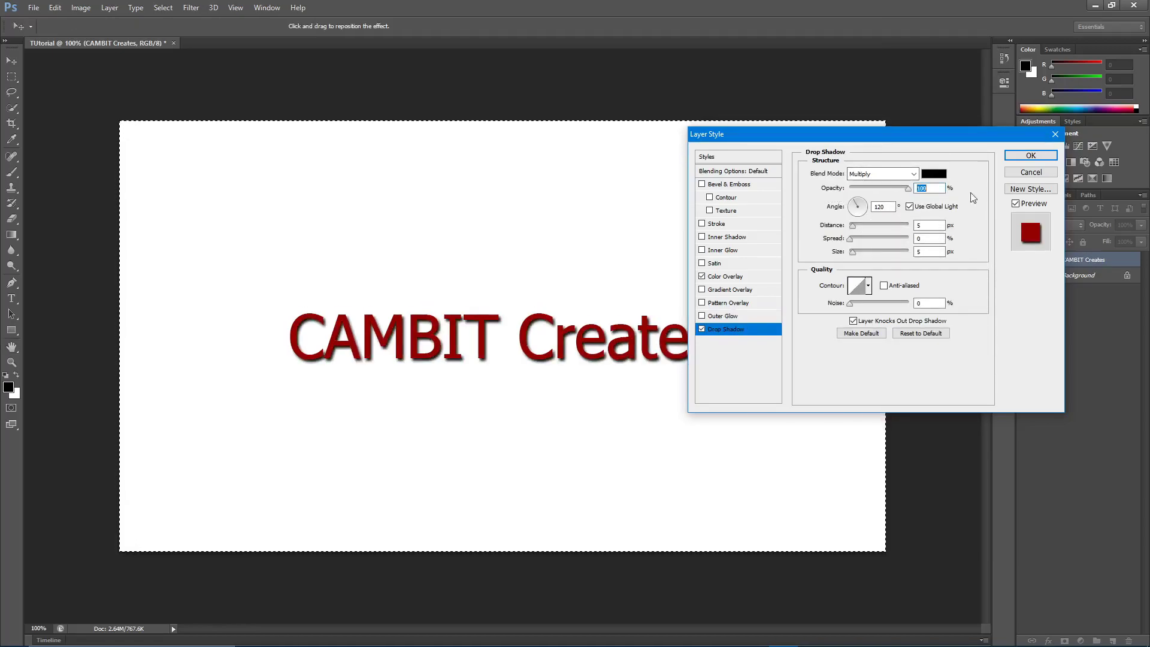
mouse_move(853, 230)
left_mouse_down()
mouse_move(902, 237)
mouse_move(878, 238)
mouse_move(908, 253)
mouse_move(819, 264)
mouse_move(881, 253)
mouse_move(839, 255)
mouse_move(883, 240)
mouse_move(856, 246)
mouse_move(862, 228)
mouse_move(842, 241)
mouse_move(856, 240)
left_mouse_up()
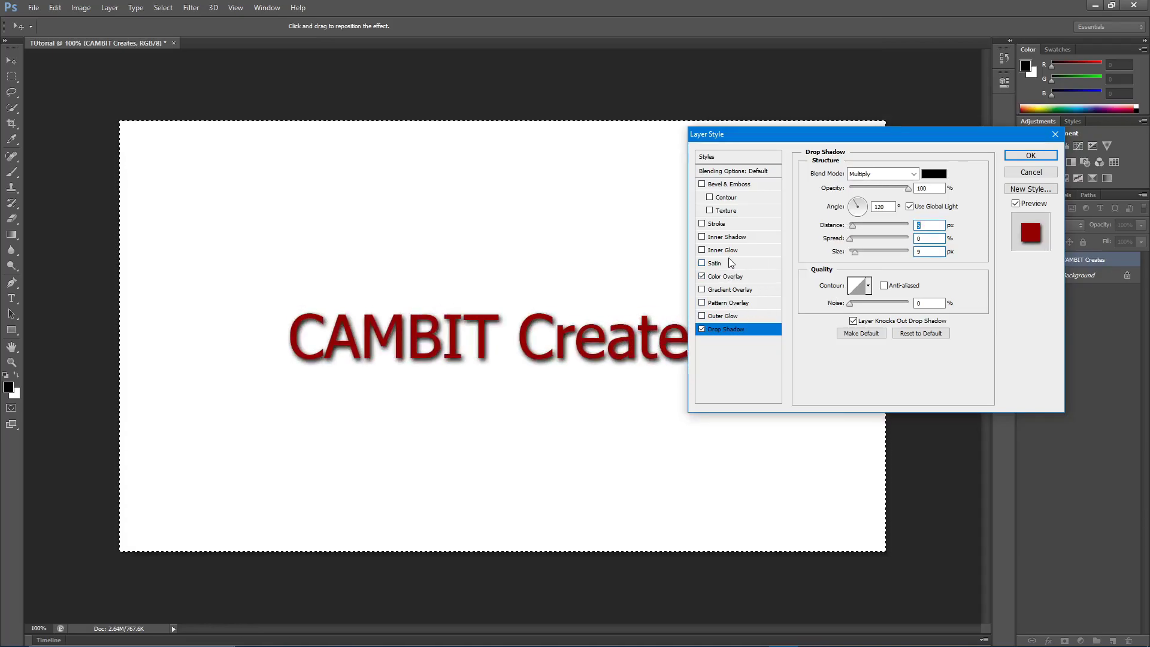
Add a white (#ffffff) Stroke to the CAMBIT Creates text, apply the layer style and deselect the canvas
left_click(703, 225)
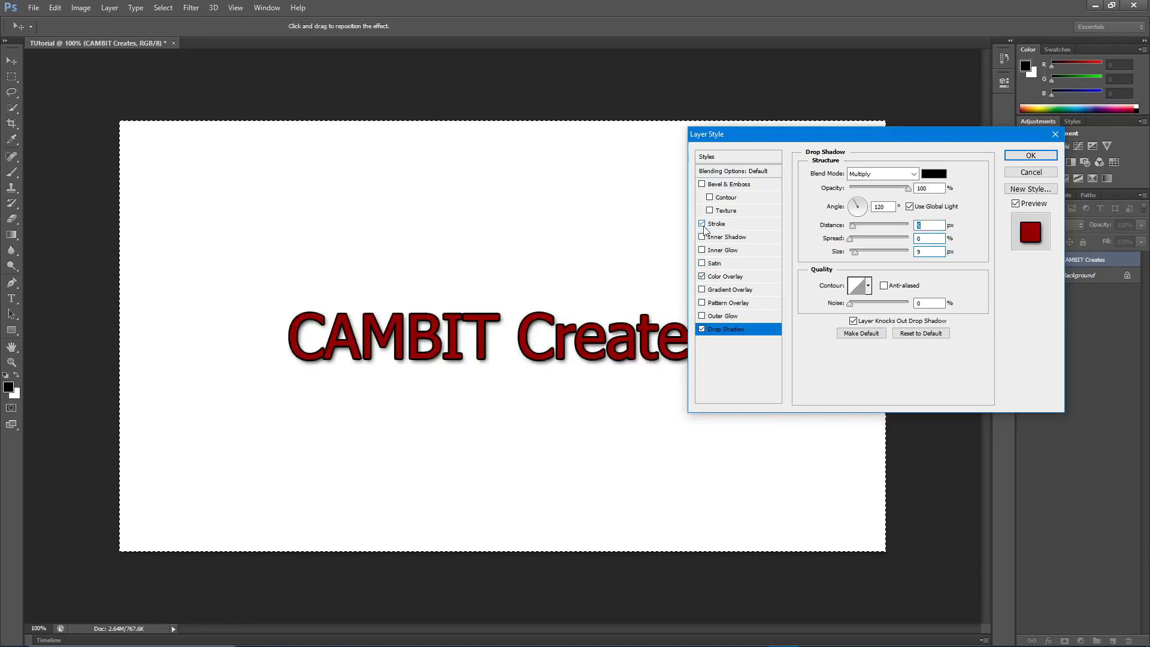
left_click(714, 224)
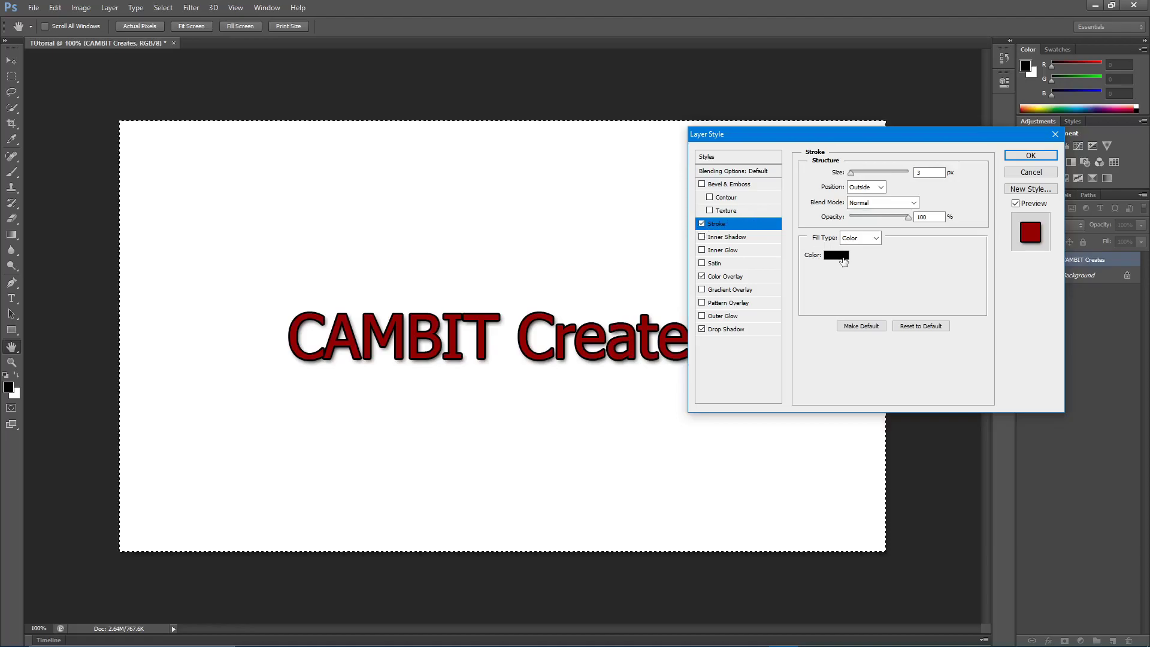
left_click(844, 262)
mouse_move(870, 202)
left_mouse_down()
mouse_move(847, 171)
mouse_move(775, 142)
left_mouse_up()
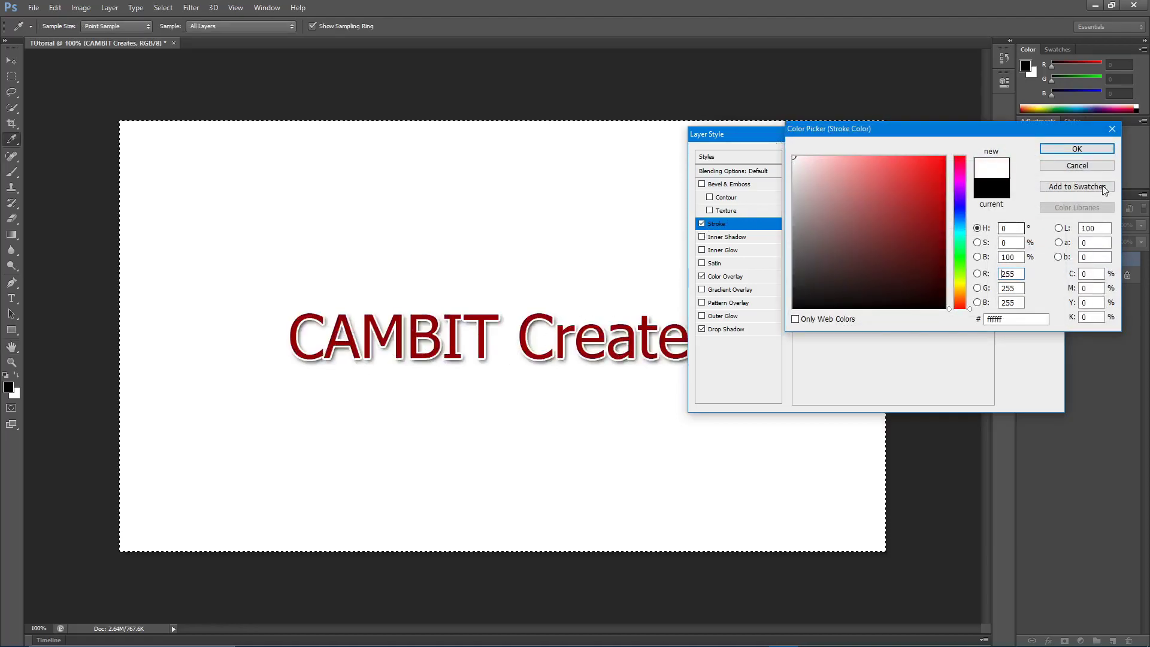
left_click(1077, 149)
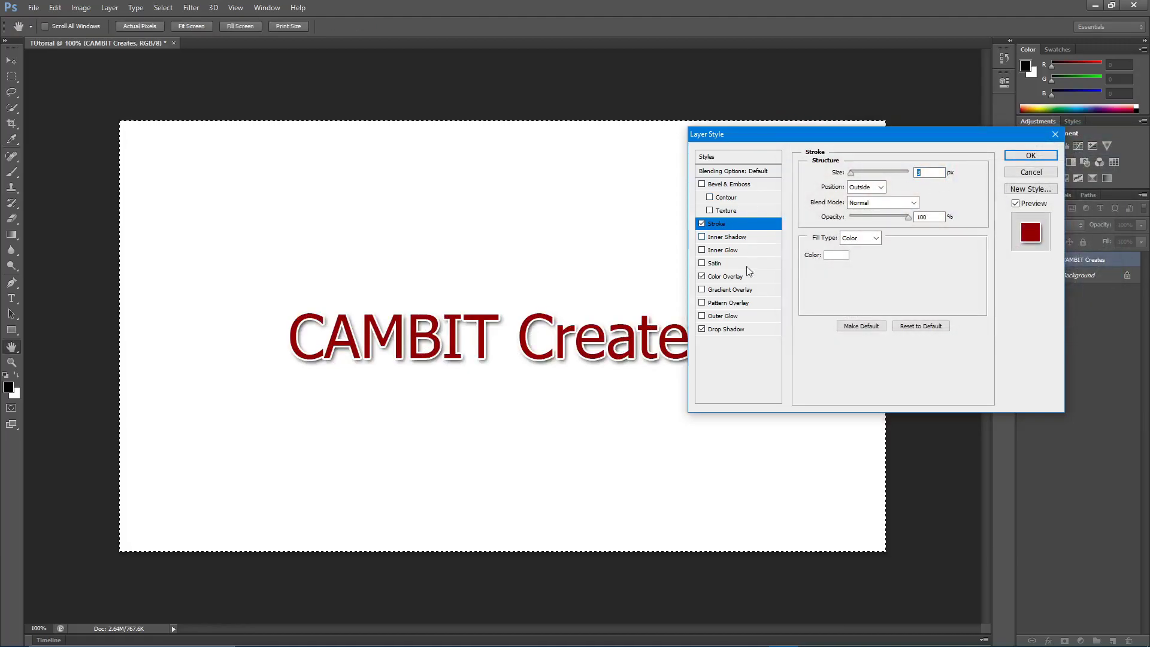
left_click(1031, 155)
key("ctrl+d")
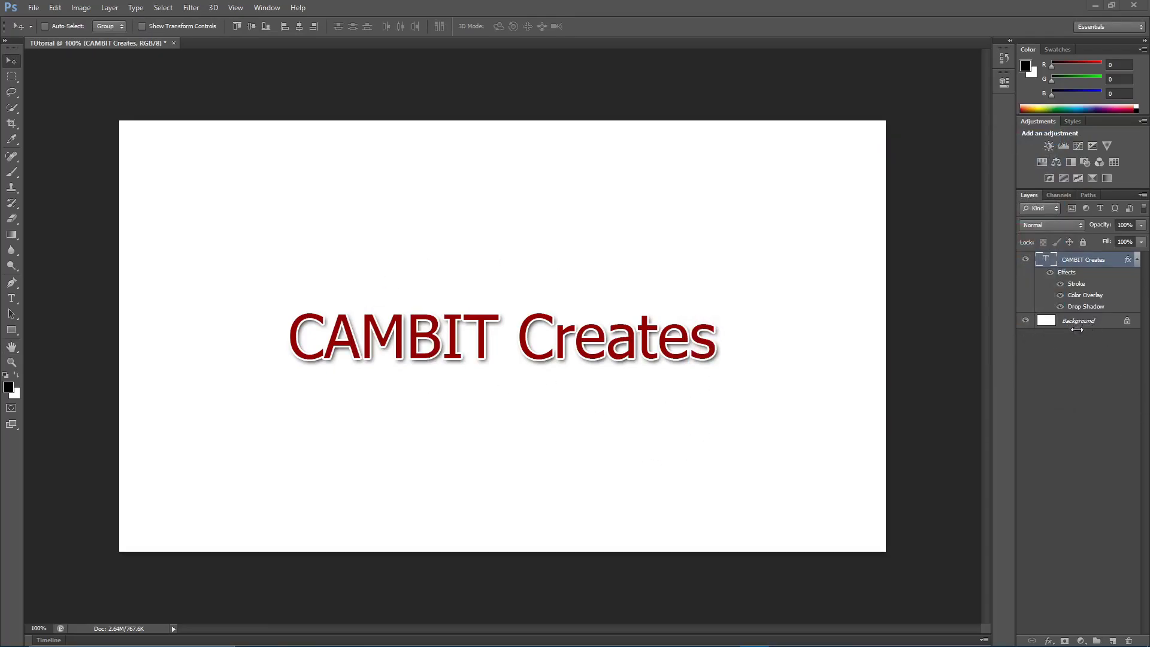
Convert the Background into a regular layer, apply a Gradient Overlay to it and deselect the canvas
double_click(1104, 327)
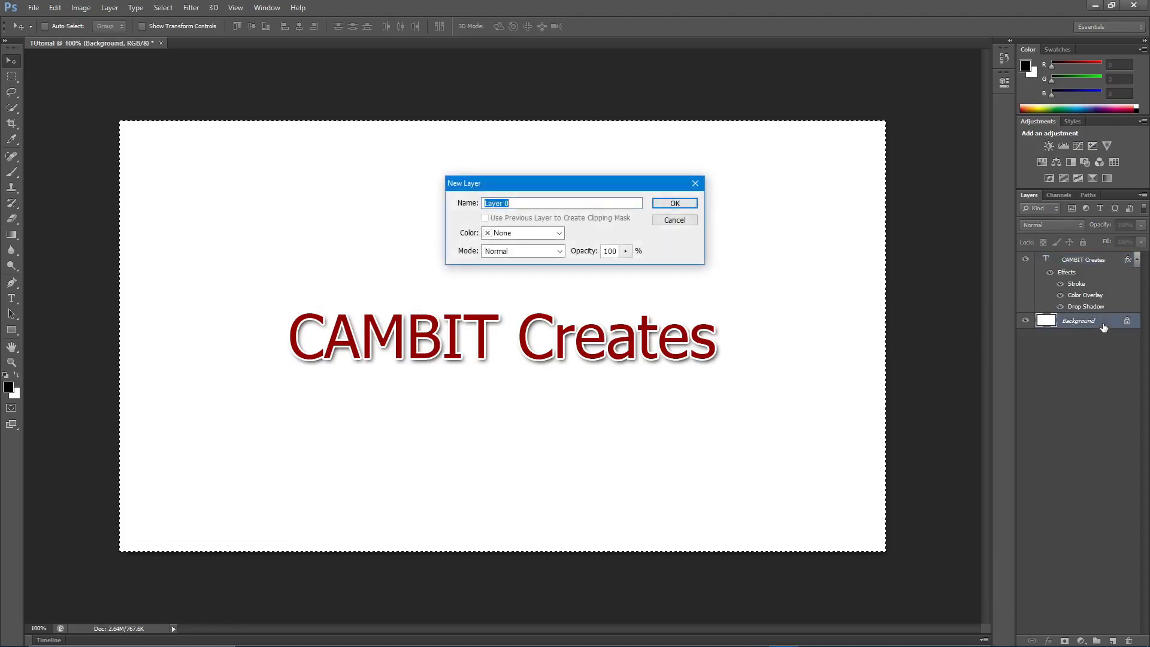
left_click(674, 204)
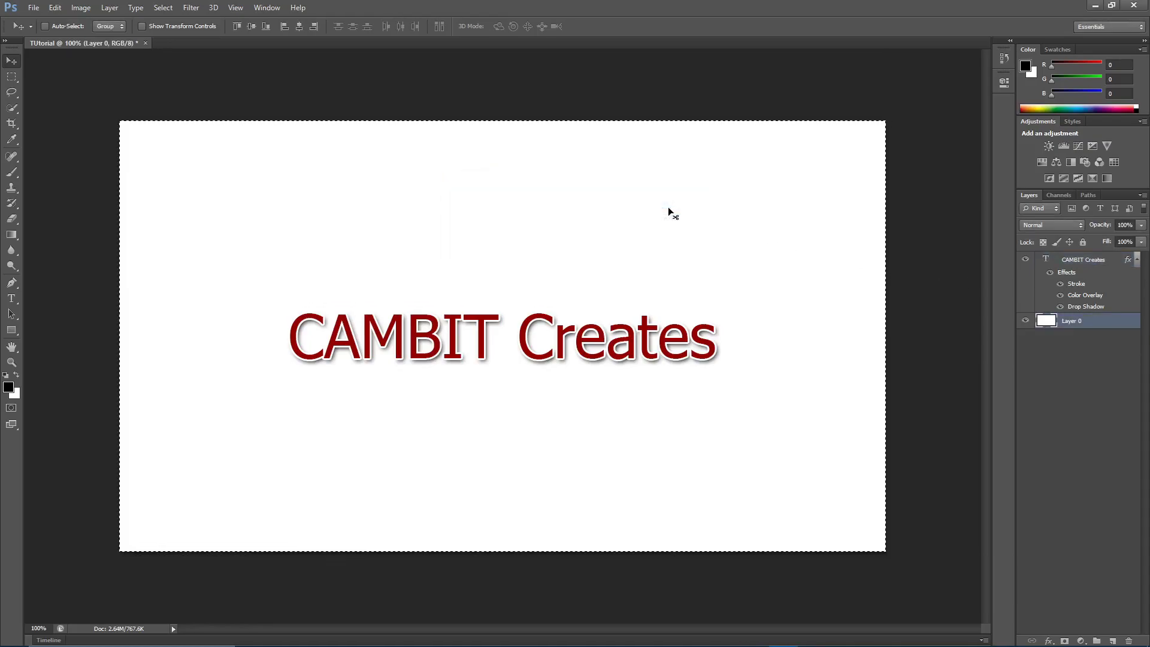
double_click(1116, 328)
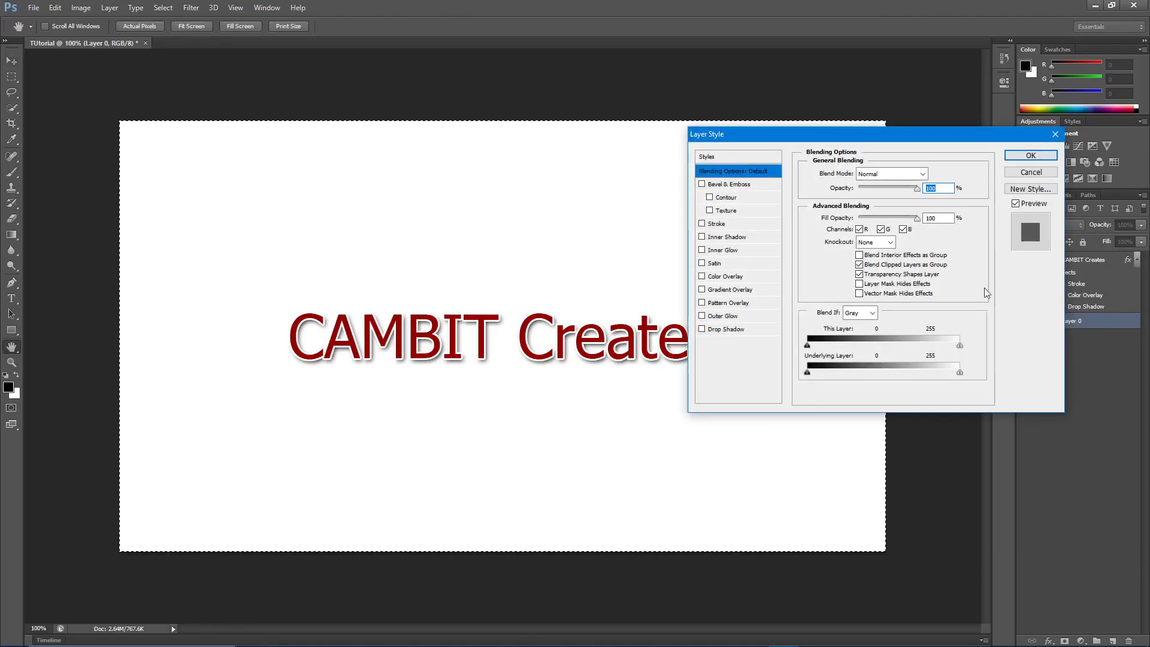
left_click(703, 290)
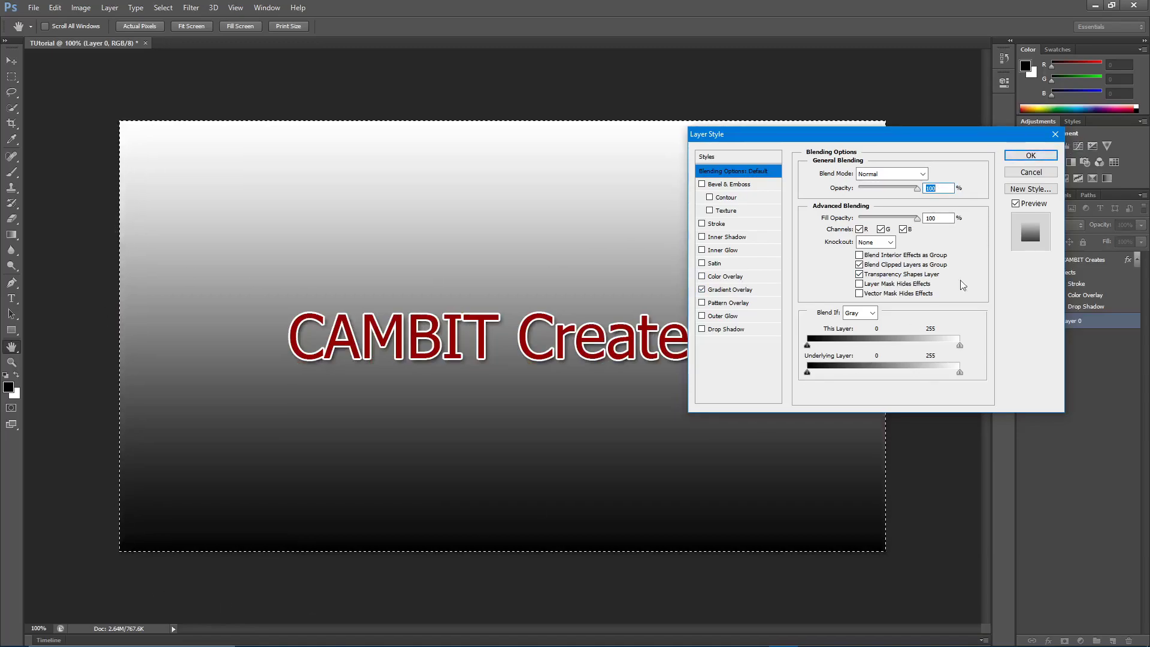
left_click(1030, 155)
key("ctrl+d")
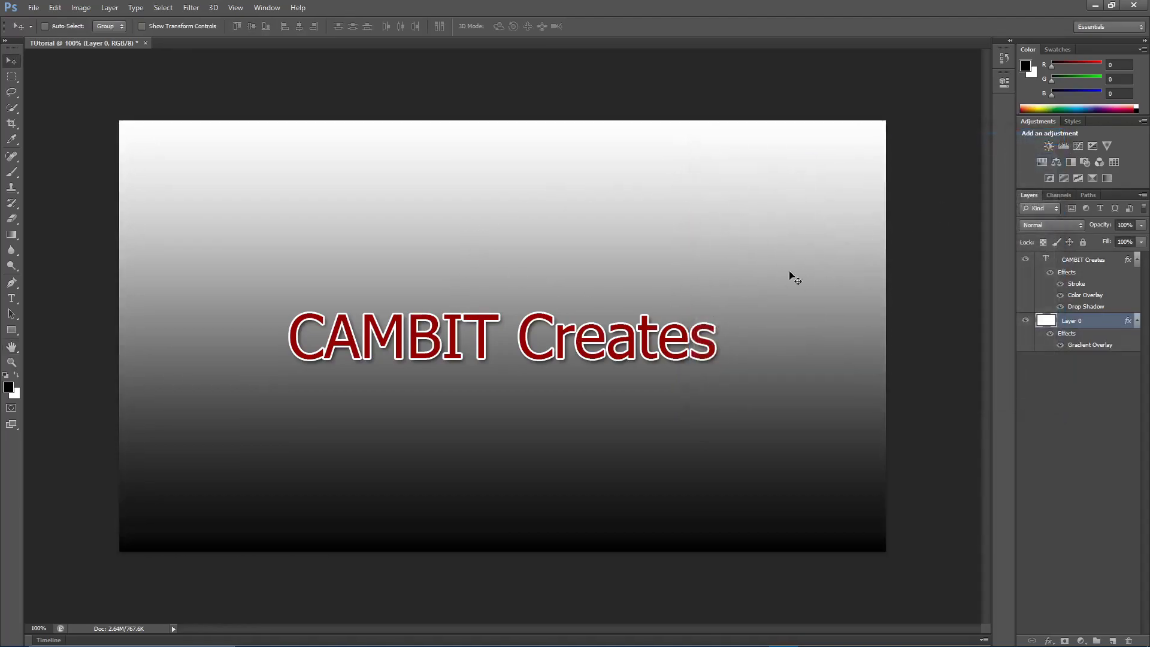
Set the background layer's Gradient Overlay to the Radial style and reverse the gradient direction
left_click(1103, 322)
double_click(1101, 322)
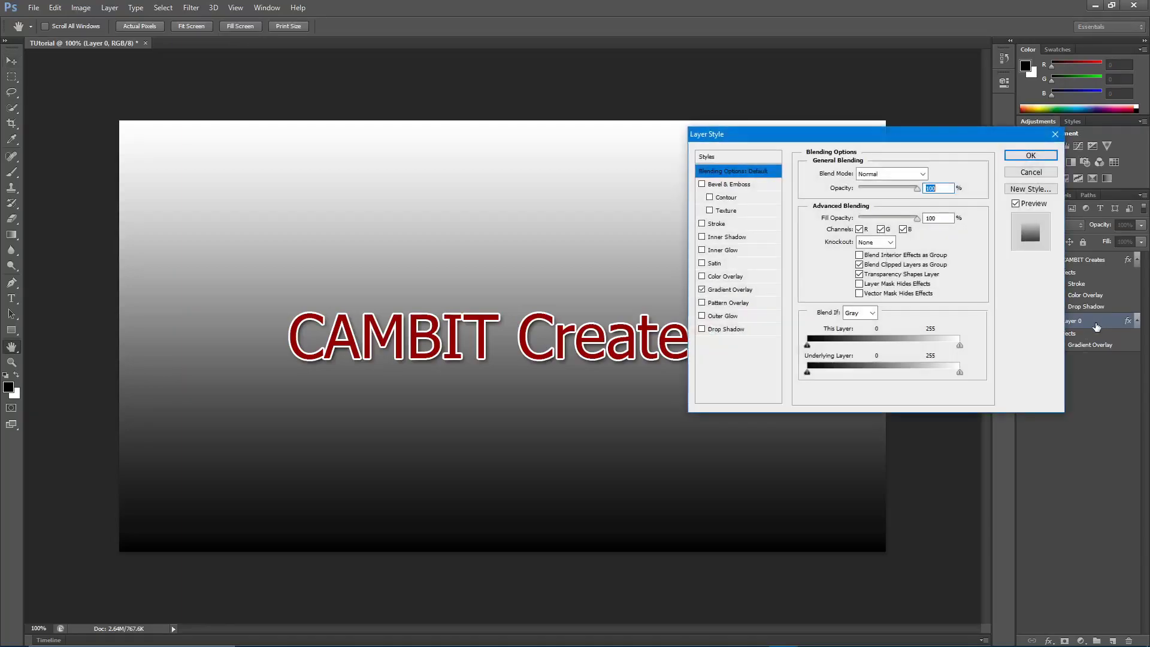
left_click(720, 292)
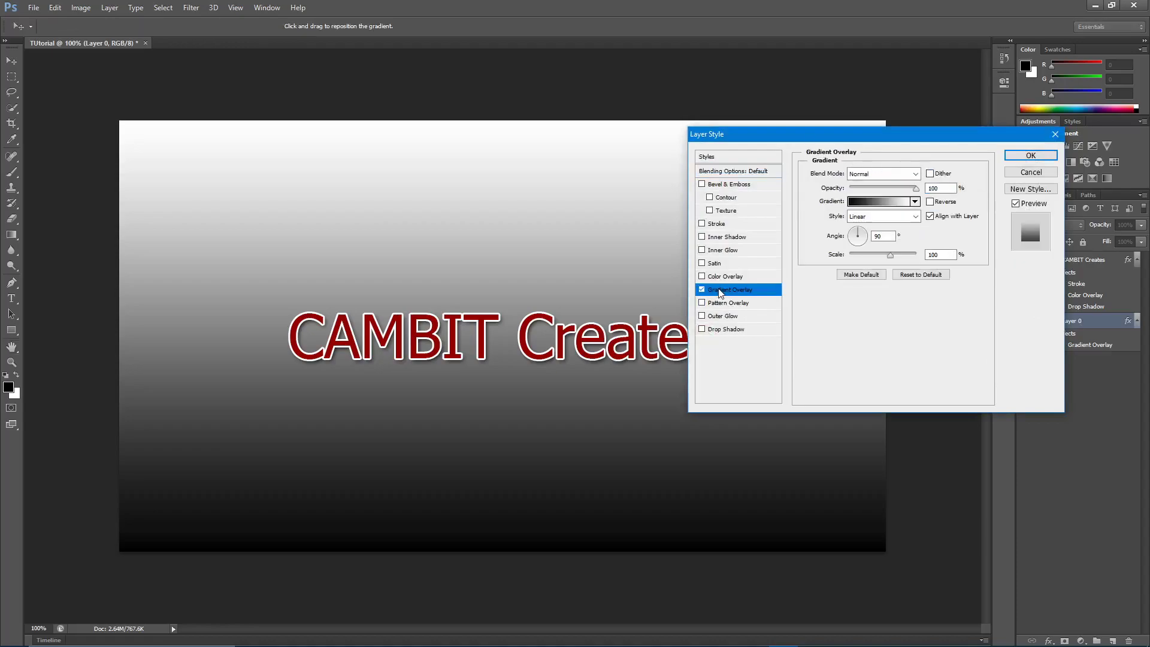
left_click(869, 203)
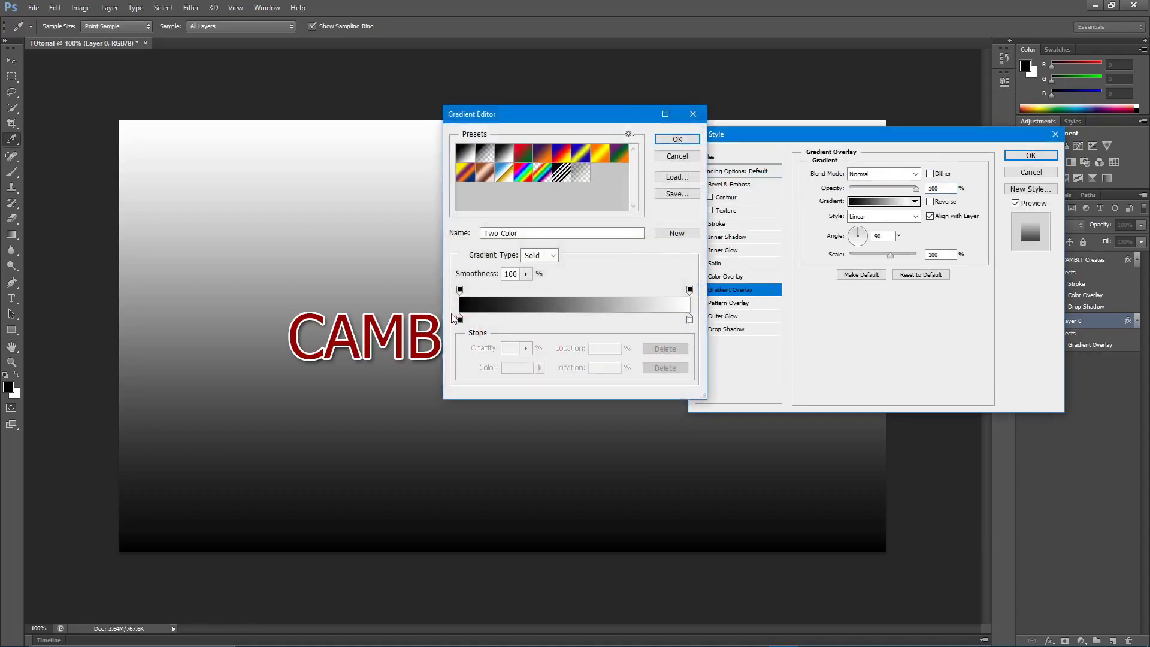
left_click(678, 156)
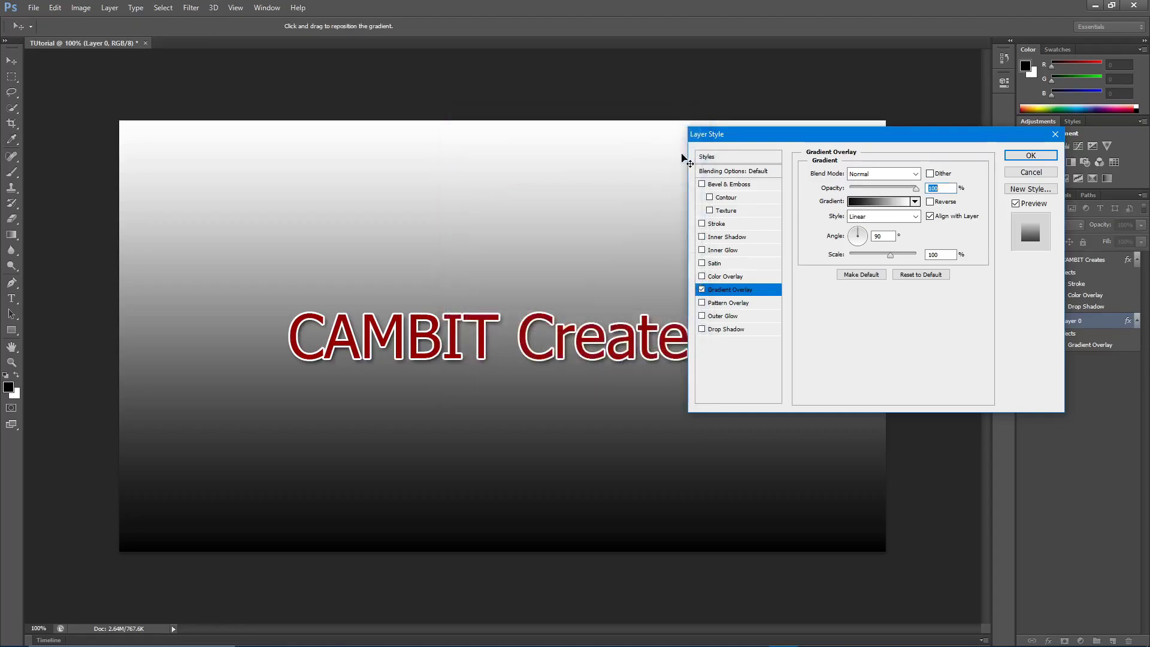
left_click(882, 219)
left_click(875, 238)
left_click(881, 216)
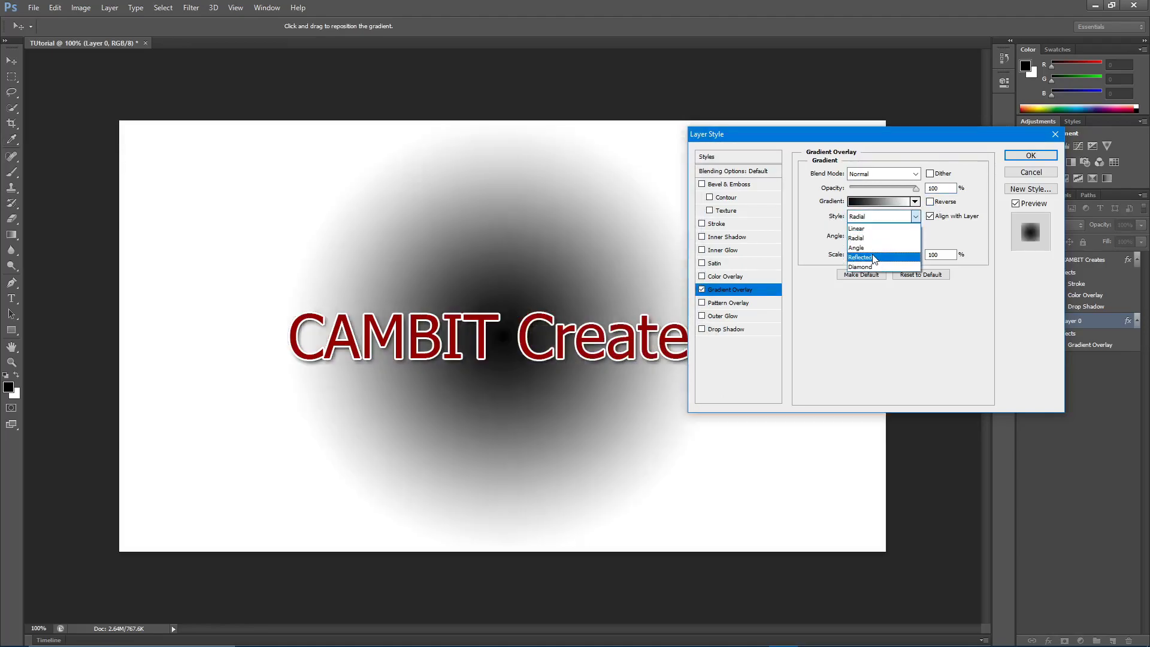
left_click(875, 257)
left_click(881, 216)
left_click(878, 237)
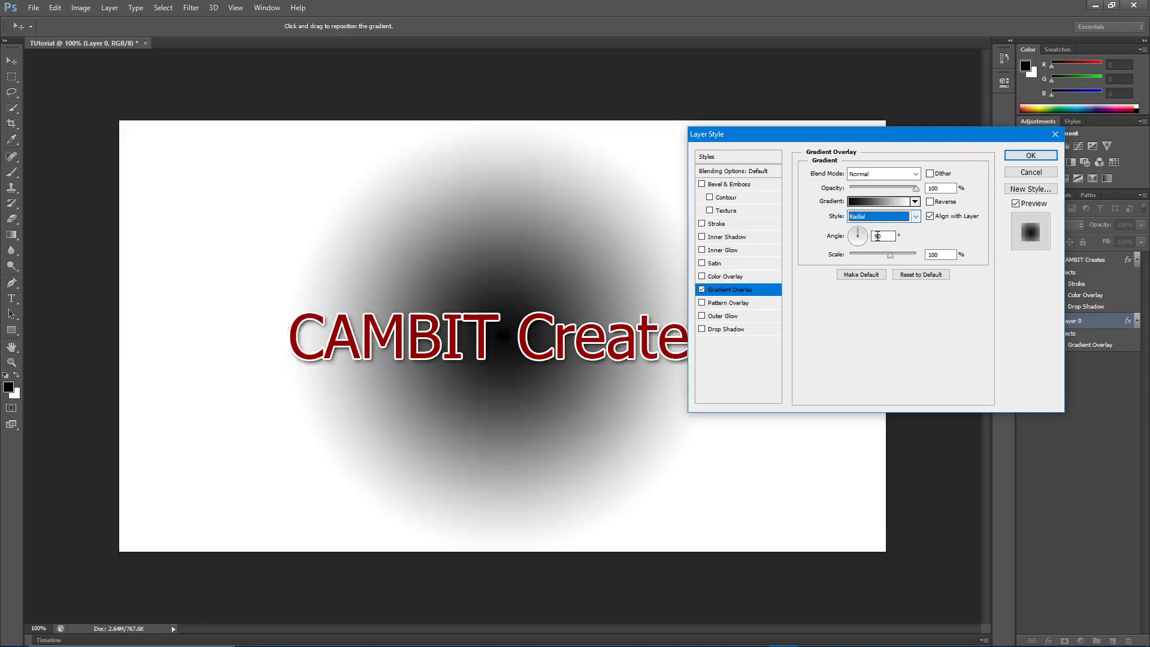
left_click(931, 202)
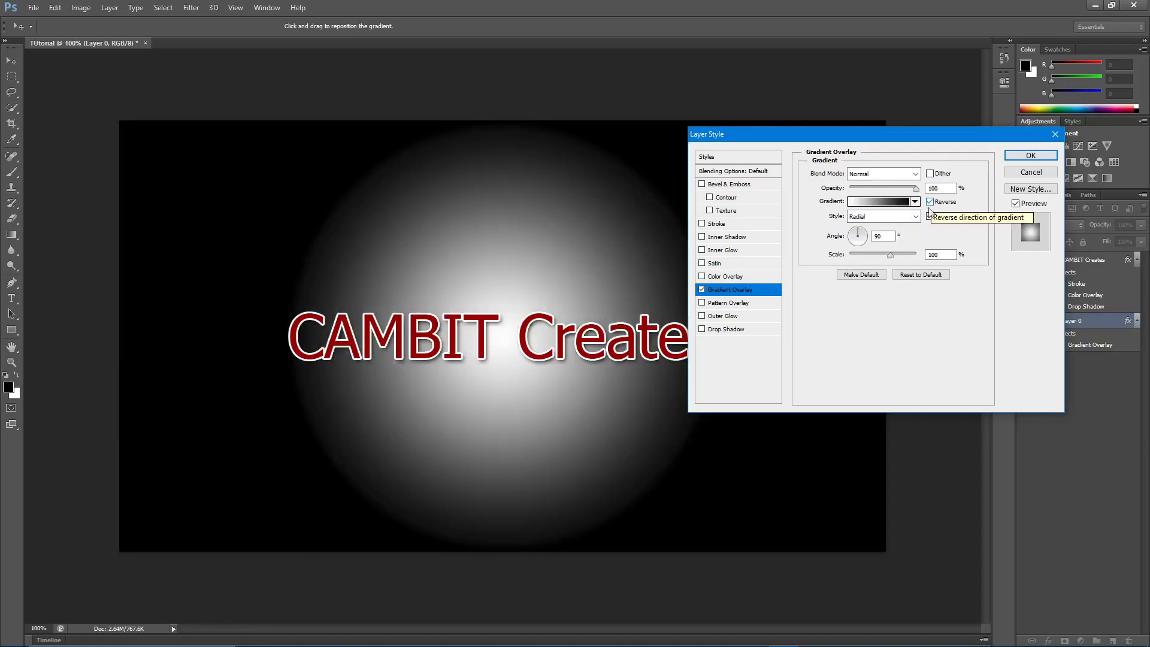
Set the background's Gradient Overlay scale to 150% and its angle to 30°
left_click_drag(890, 256, 939, 265)
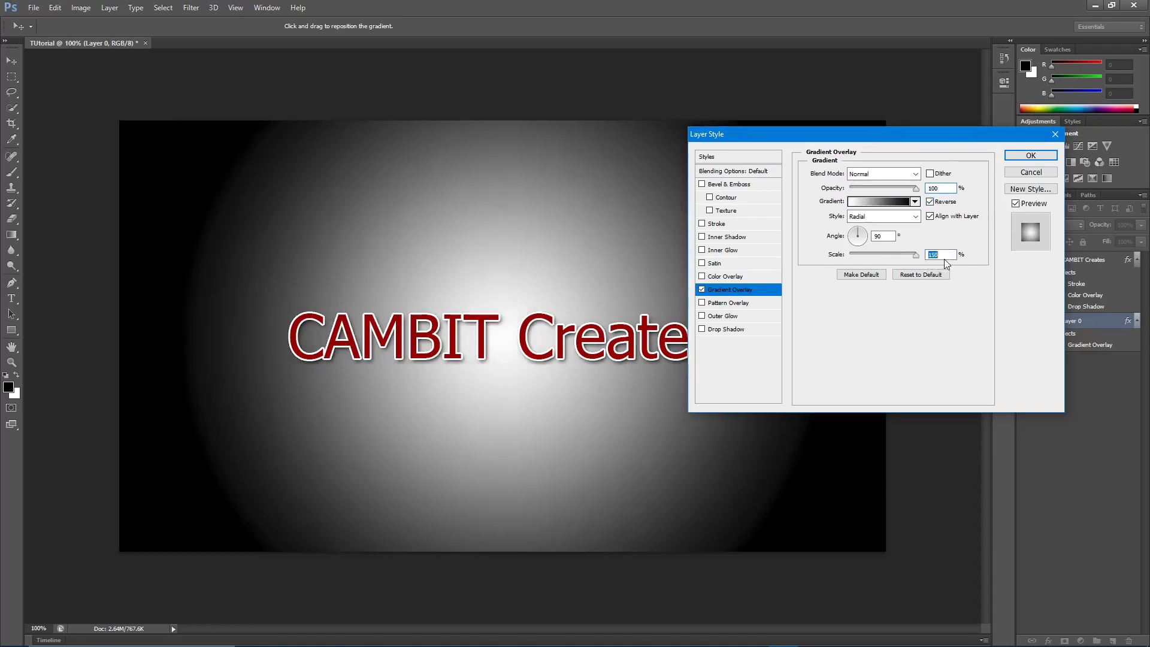
left_click(859, 228)
left_click_drag(864, 239, 865, 242)
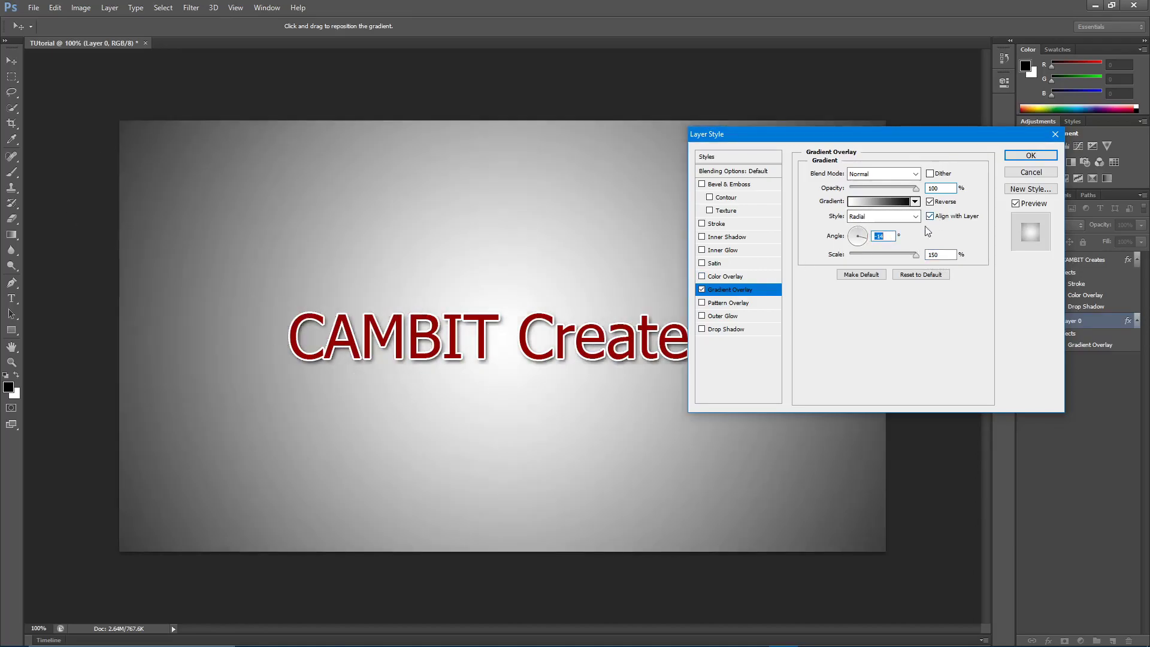
mouse_move(863, 241)
left_mouse_down()
mouse_move(853, 234)
mouse_move(868, 242)
left_mouse_up()
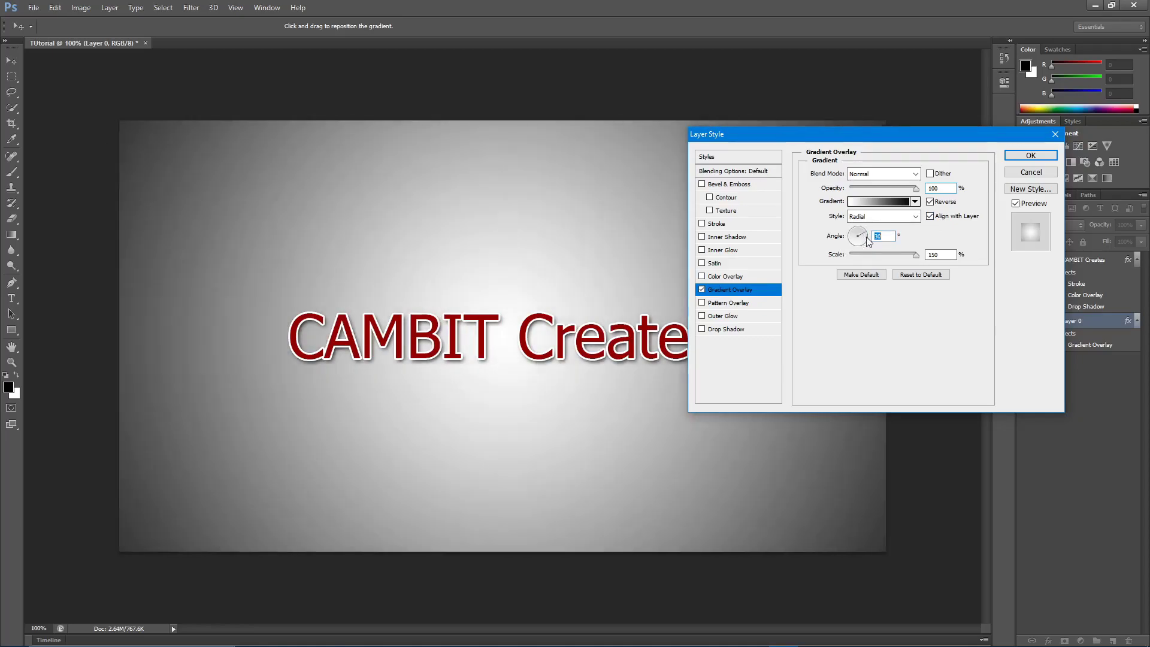
Change the black colour stop of the background gradient to a dark red, #6c0000
left_click(861, 204)
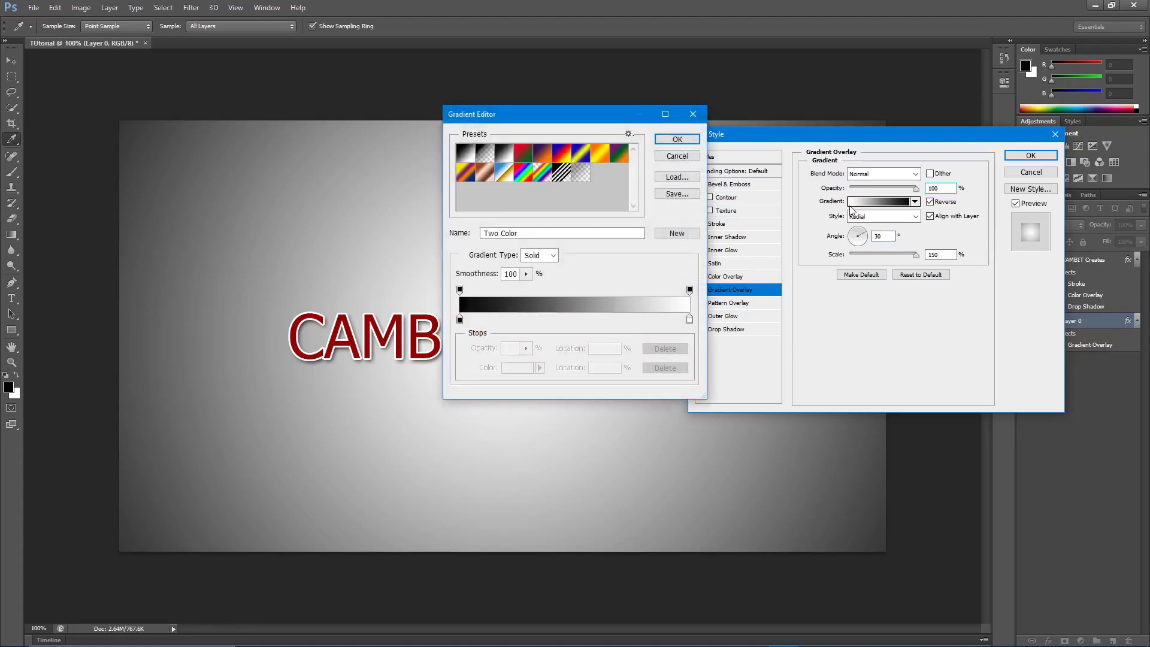
double_click(460, 321)
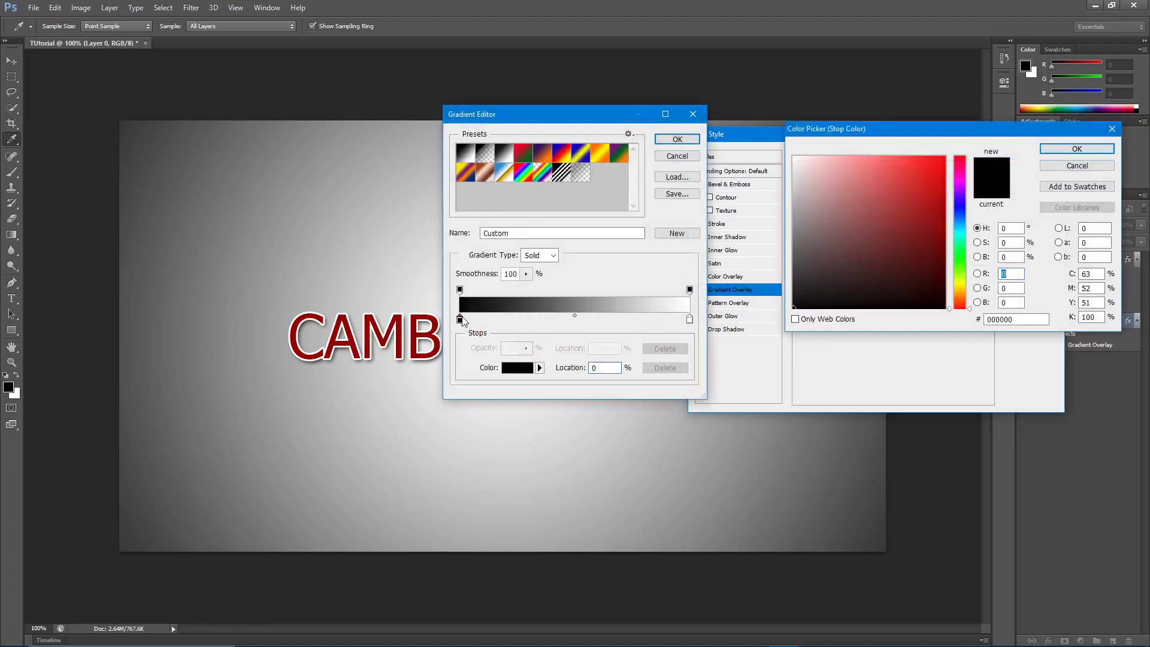
mouse_move(898, 204)
left_mouse_down()
mouse_move(1026, 242)
mouse_move(1012, 245)
left_mouse_up()
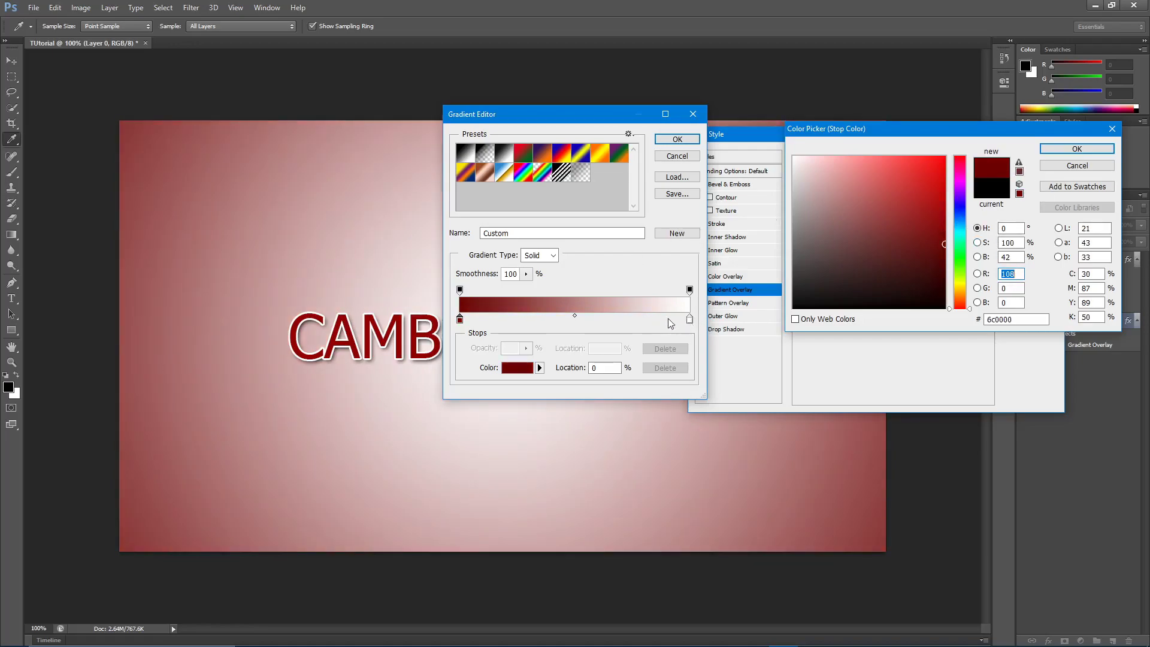
left_click(1059, 150)
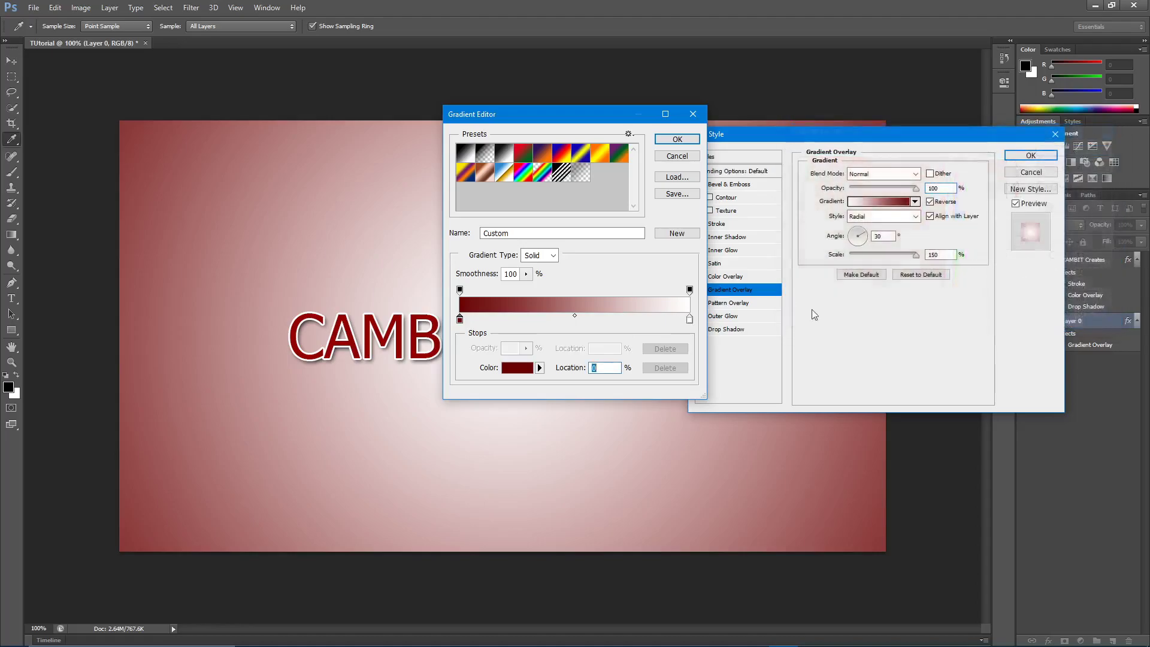
Change the white colour stop of the background gradient to a lighter red, #db4949
left_click_drag(611, 117, 786, 117)
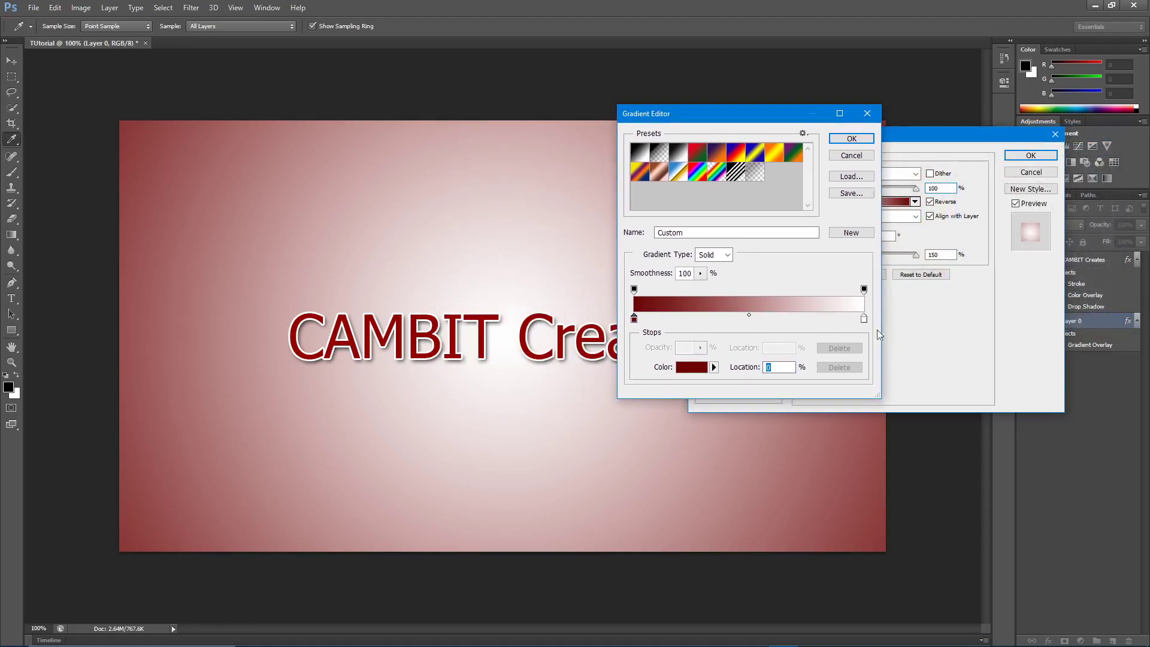
double_click(863, 319)
left_click_drag(847, 305, 847, 354)
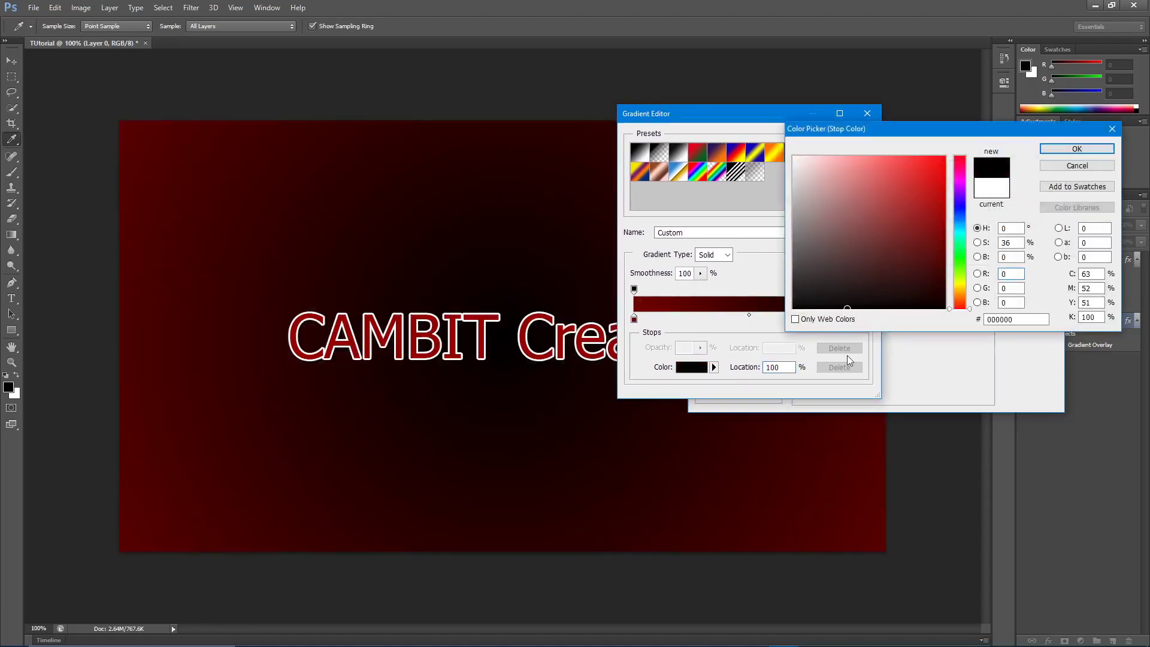
left_click_drag(798, 270, 1006, 116)
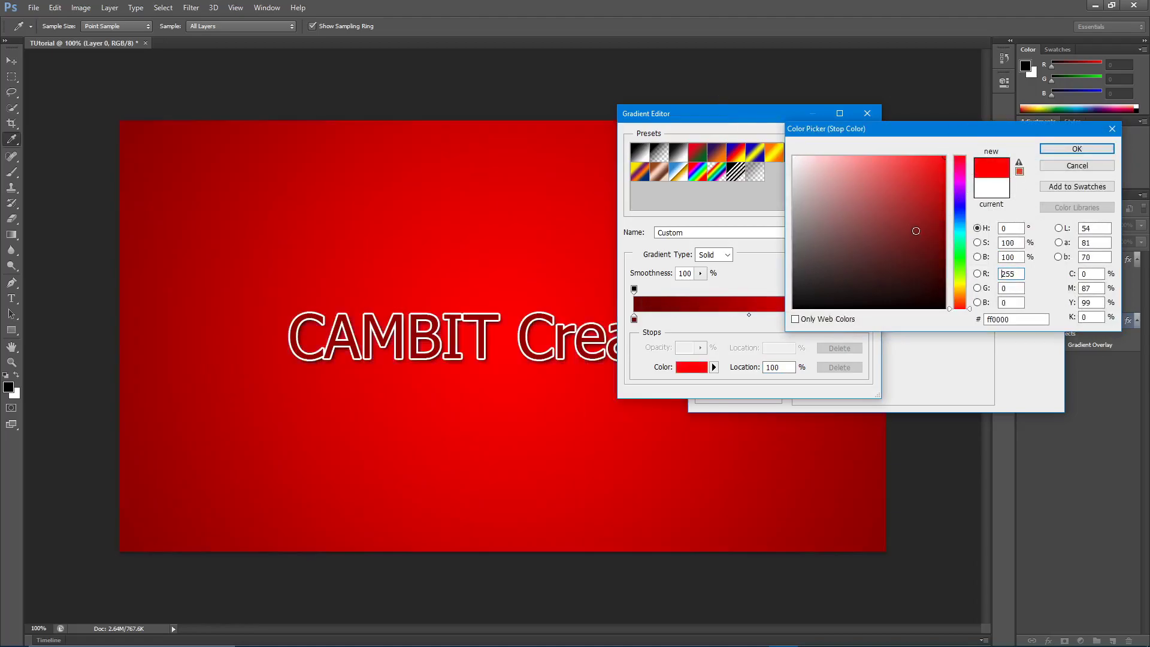
left_click_drag(942, 201, 892, 177)
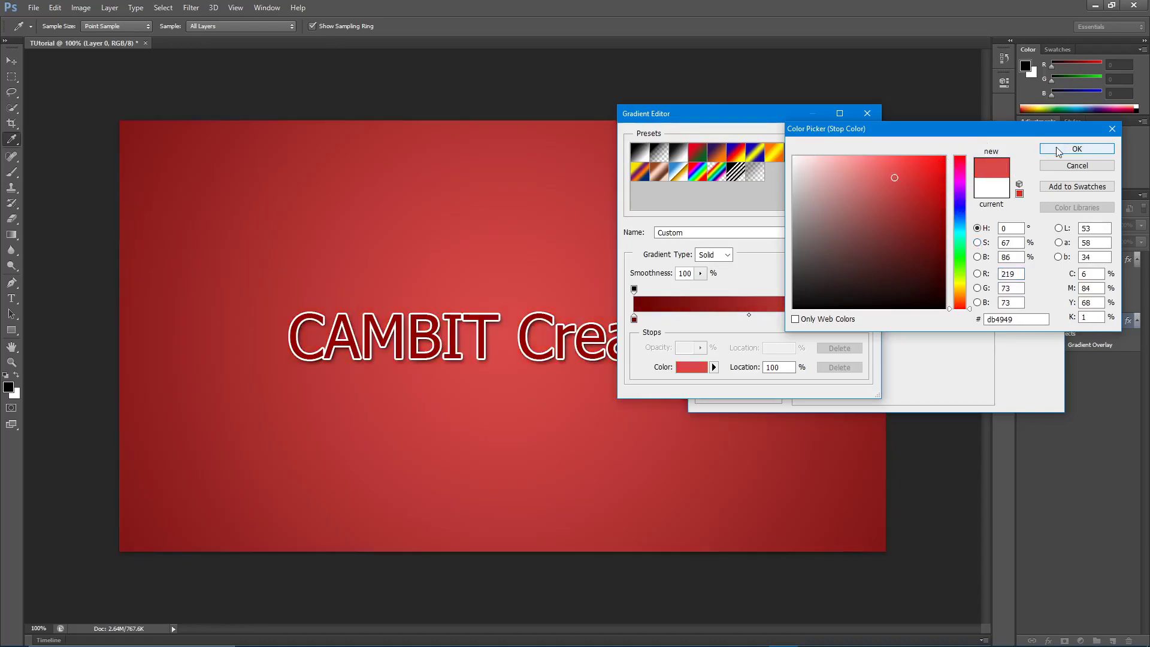
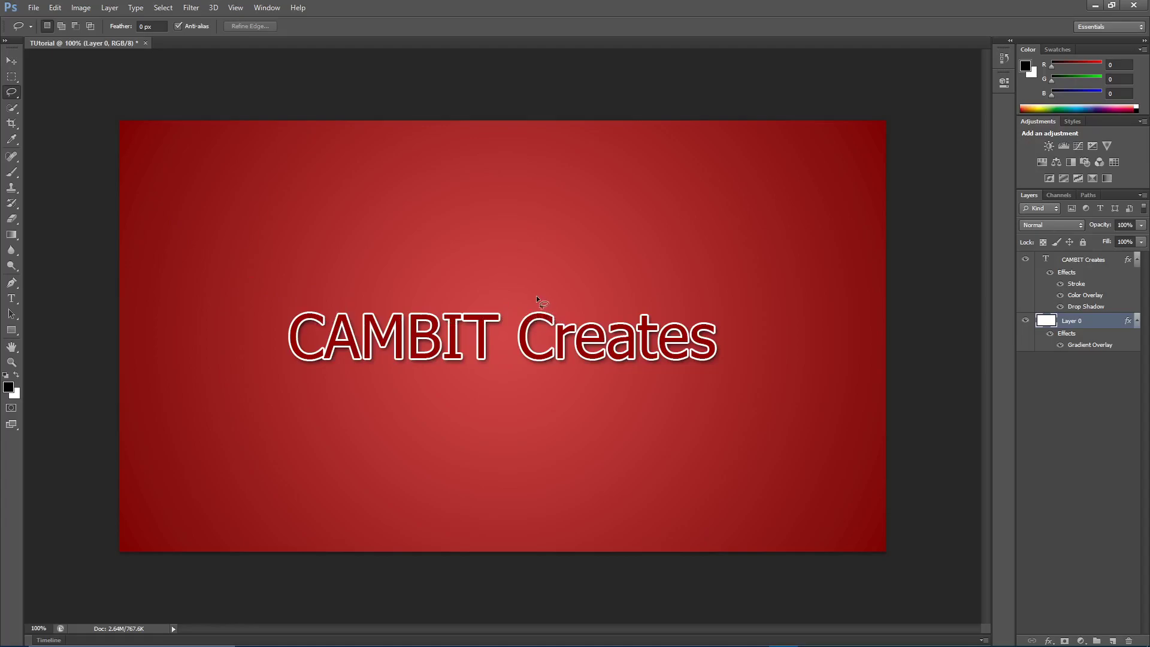
Draw a freehand Lasso selection around the first letters of the word "Creates"
left_click_drag(532, 296, 523, 310)
mouse_move(606, 373)
left_mouse_down()
mouse_move(620, 376)
mouse_move(623, 315)
left_mouse_up()
left_click_drag(556, 284, 540, 288)
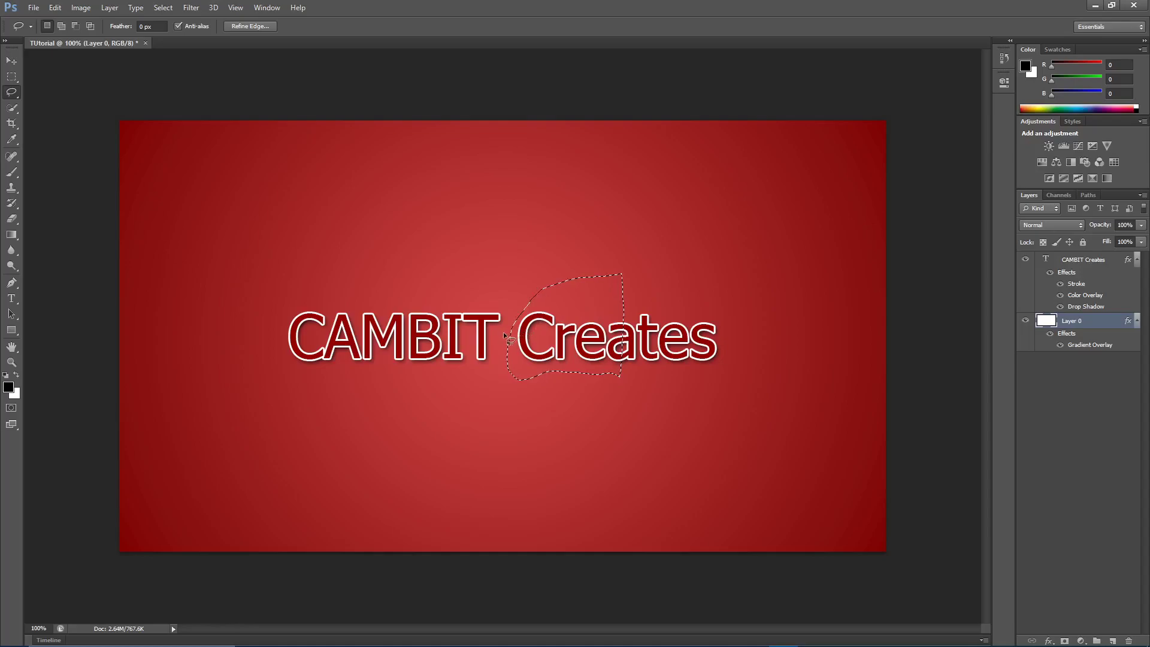
Delete the lassoed area from the background layer, Layer 0, and clear the selection
key("Delete")
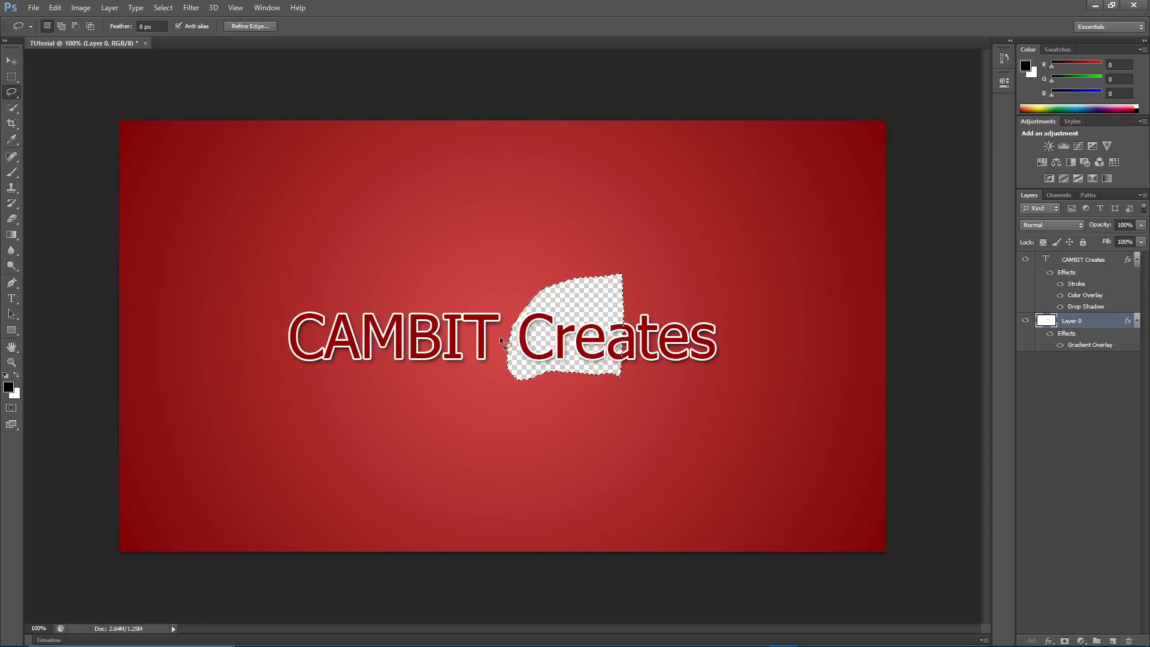
left_click(14, 61)
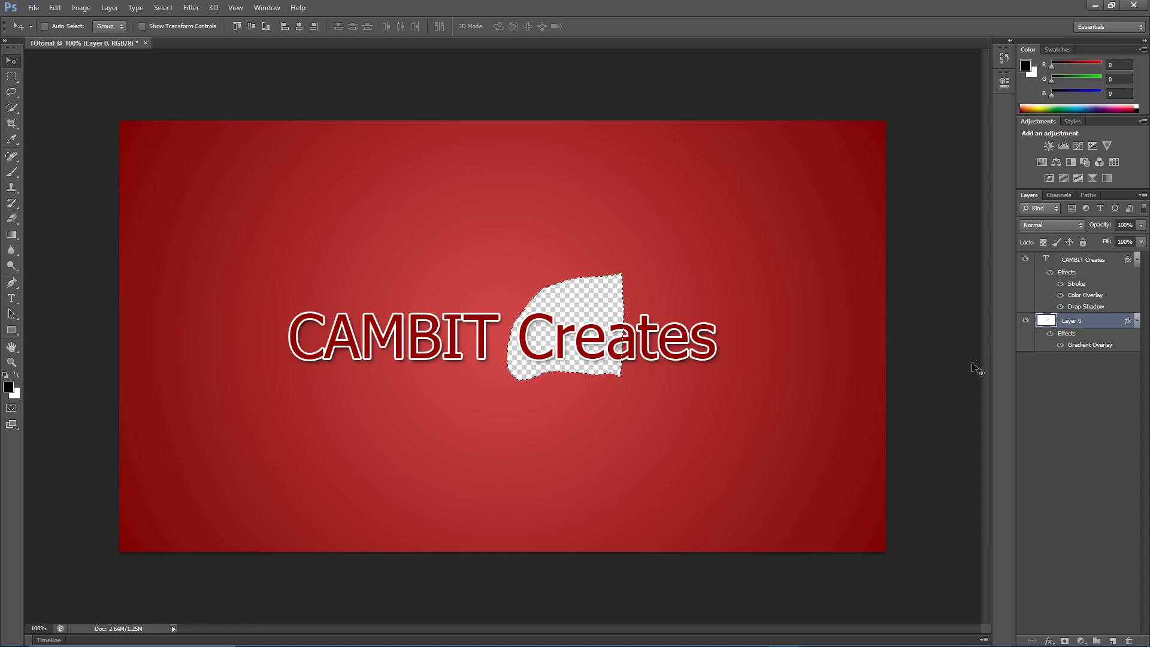
key("ctrl+d")
left_click_drag(619, 343, 547, 370)
key("ctrl+z")
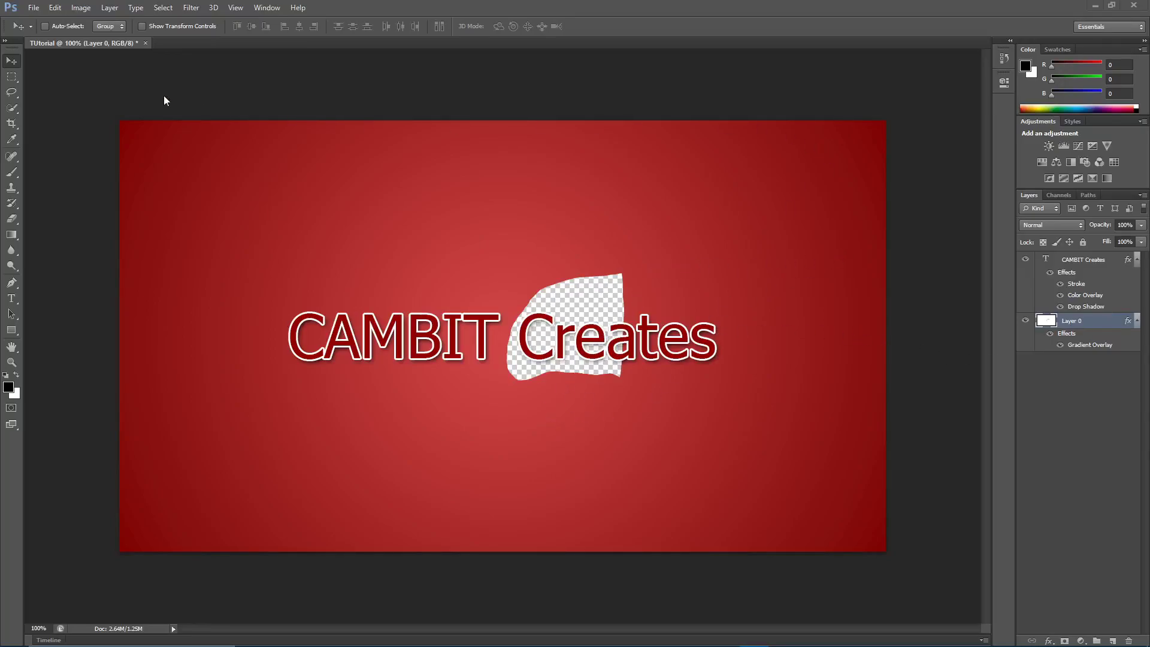
Browse earlier document history states and revert to the Lasso state, before the background area was cleared
left_click(53, 8)
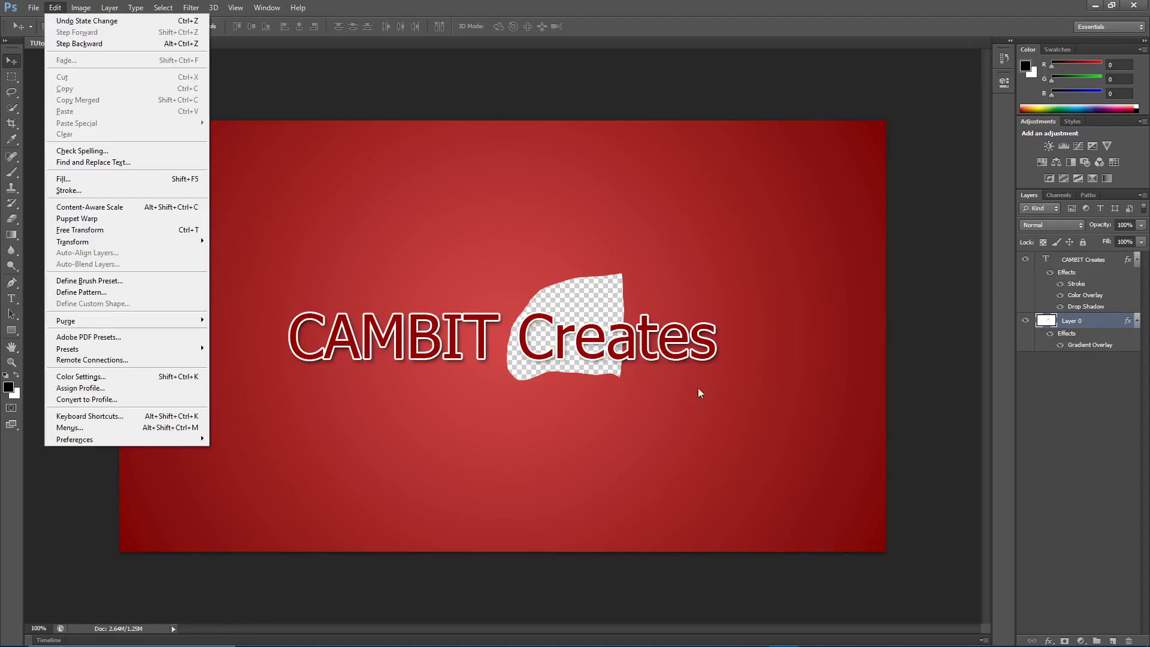
left_click(1005, 60)
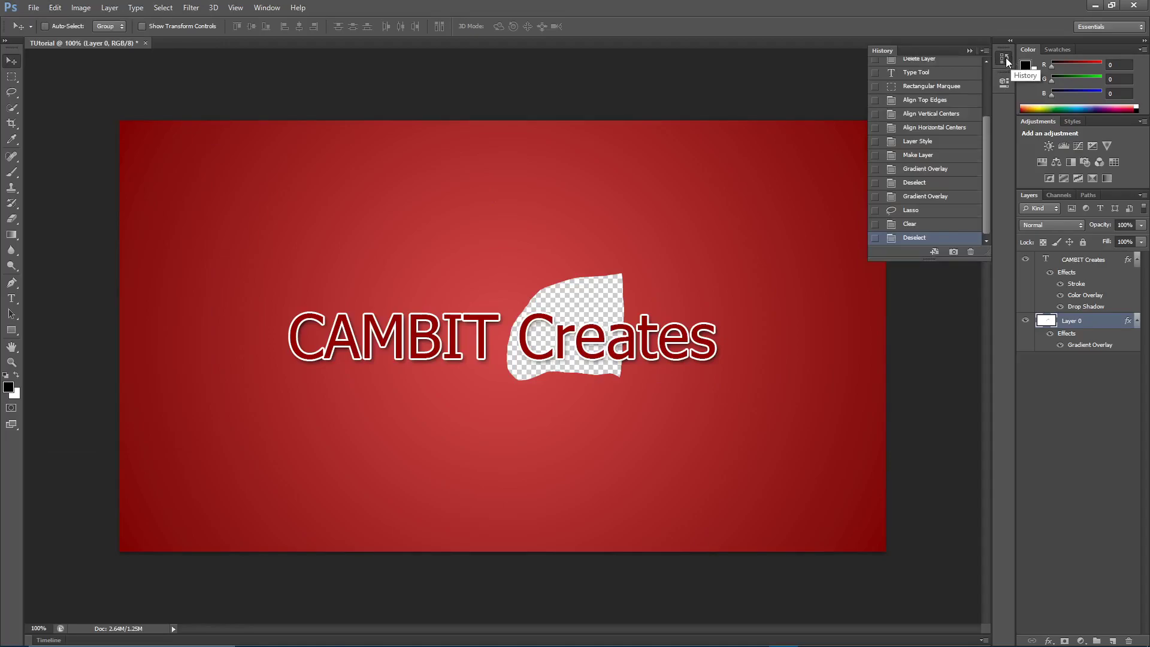
left_click(928, 101)
scroll(929, 102, "up", 3)
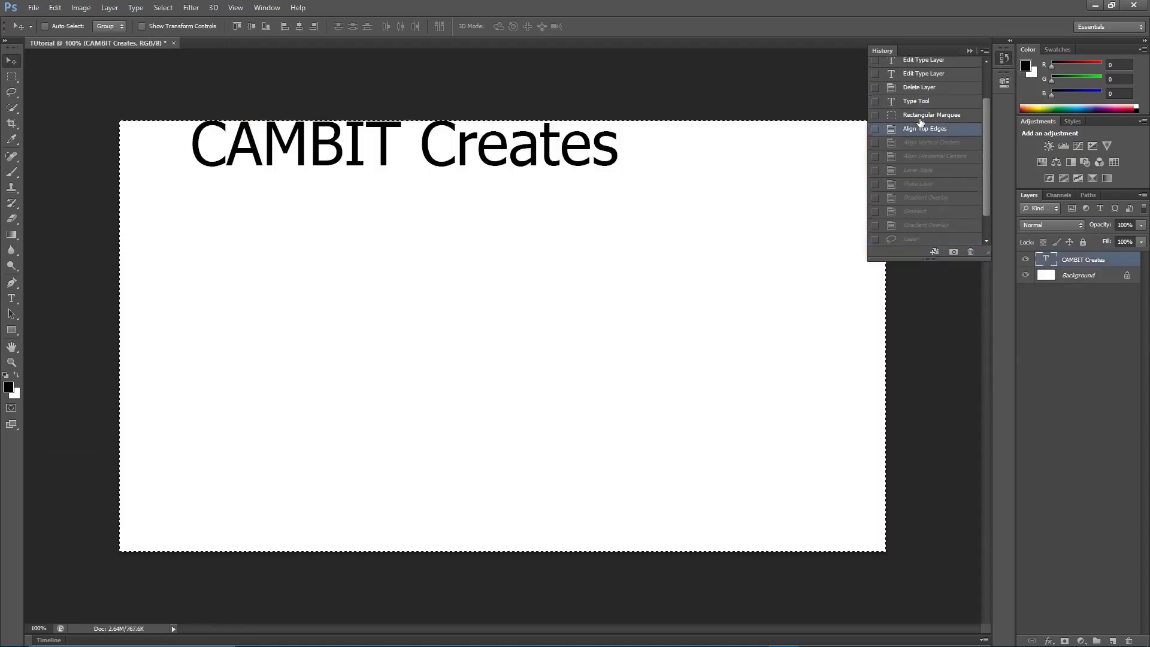
left_click(936, 69)
scroll(933, 164, "down", 3)
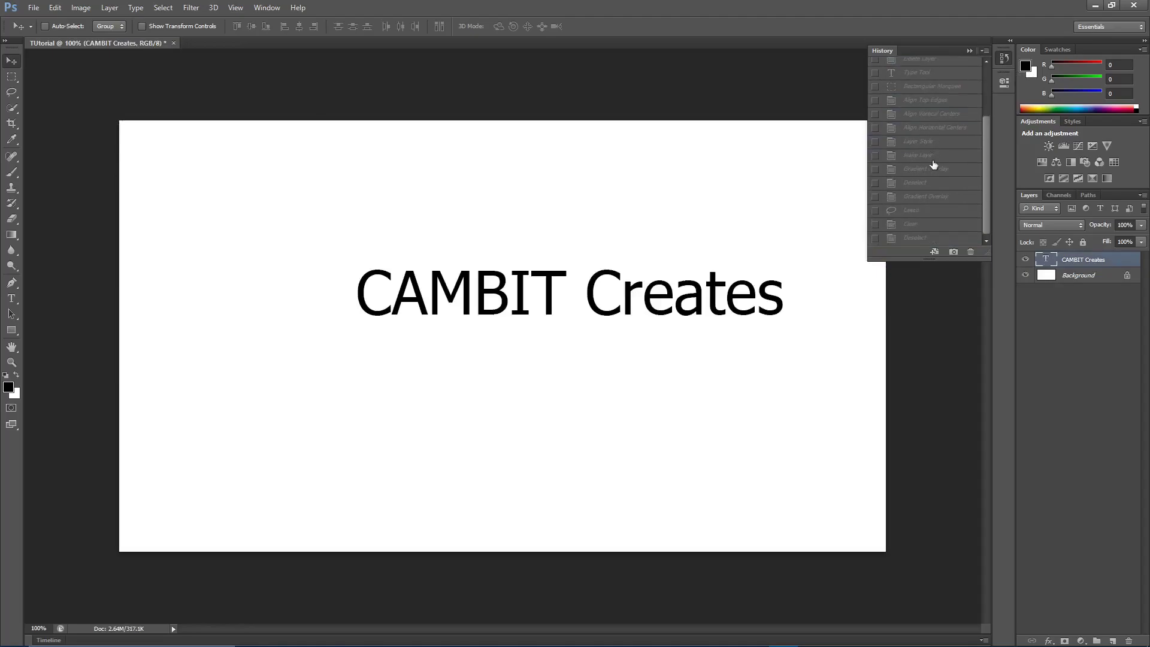
left_click(927, 239)
left_click(931, 225)
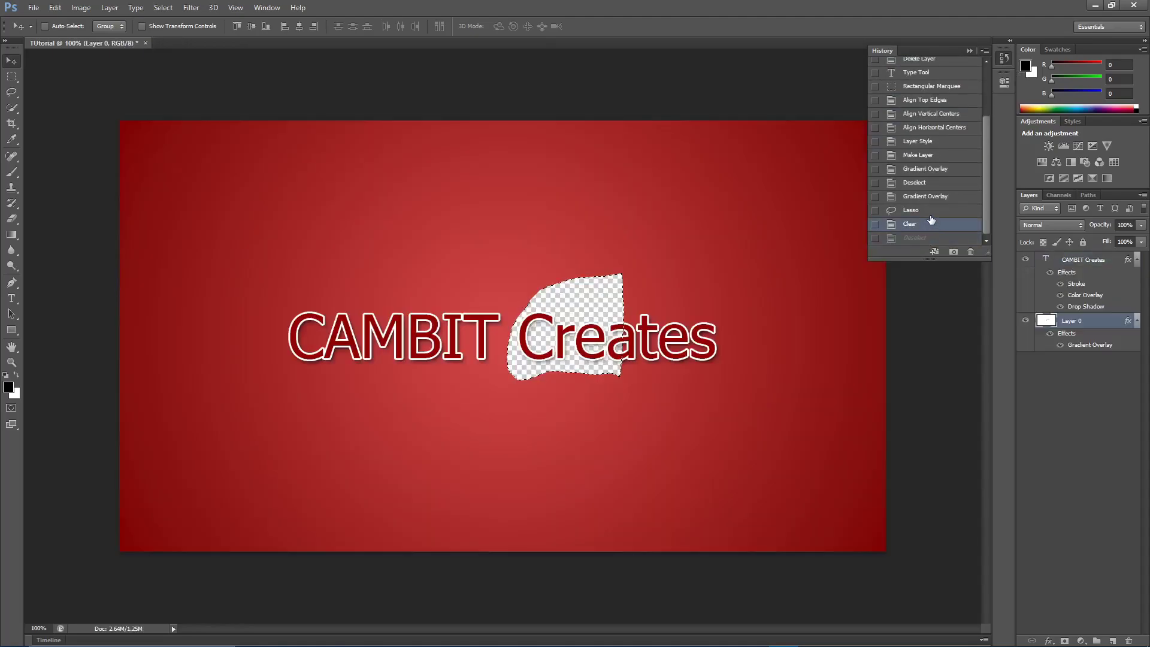
left_click(931, 209)
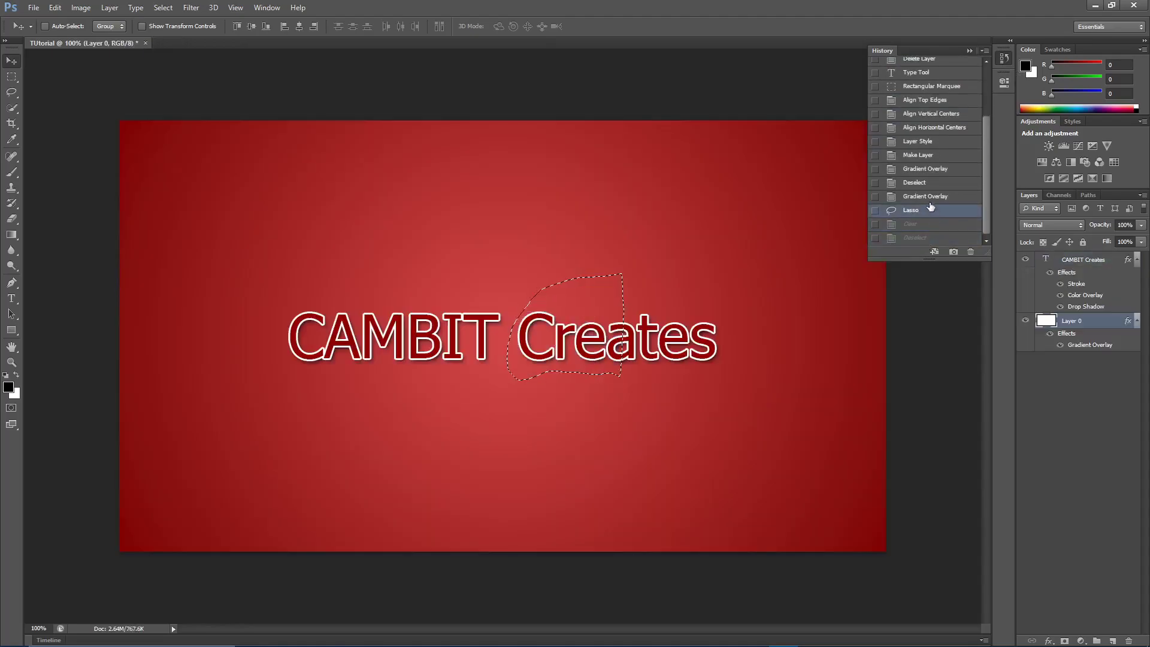
left_click(1018, 375)
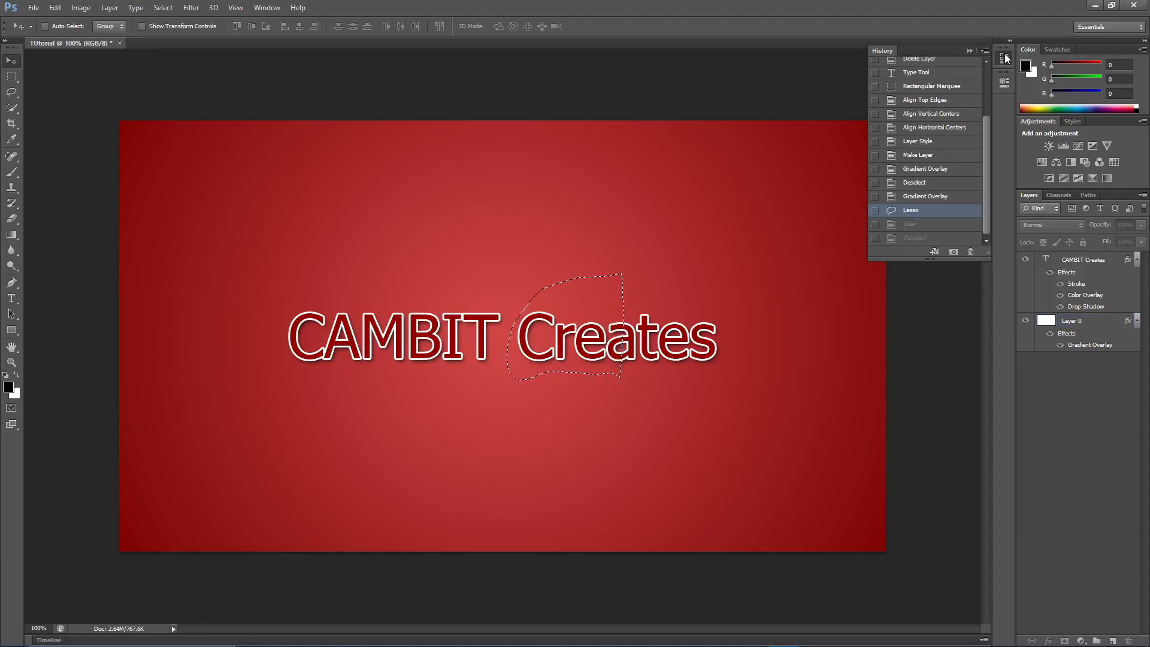
left_click(972, 51)
Try to delete the lassoed area from the CAMBIT Creates type layer
left_click(1098, 263)
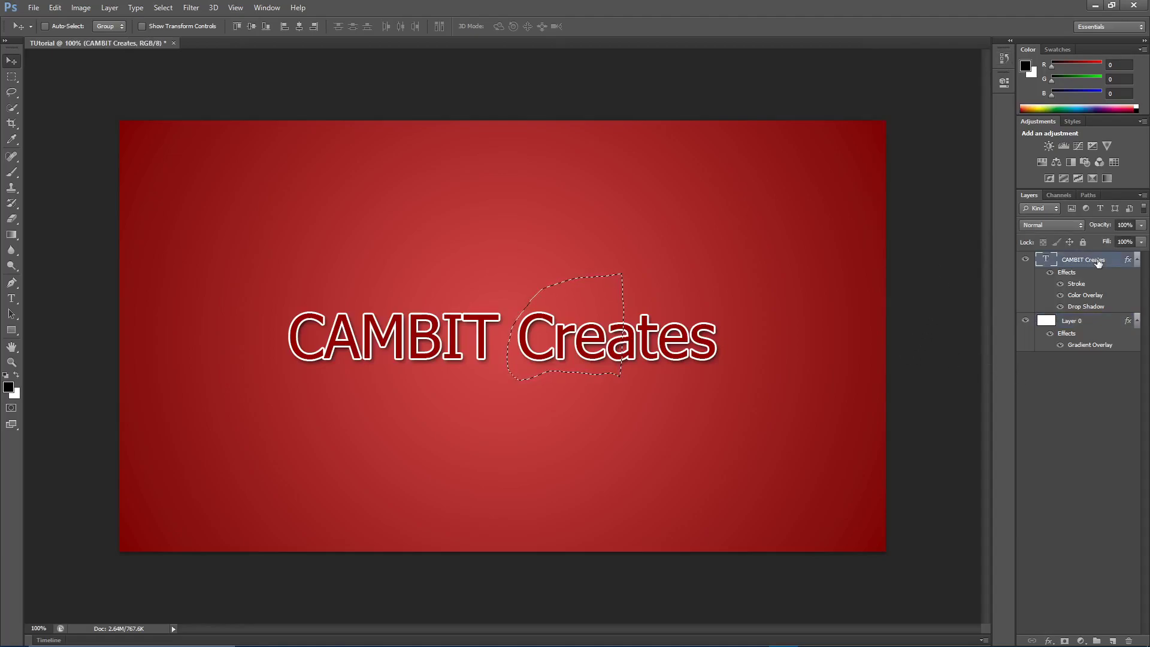
key("Delete")
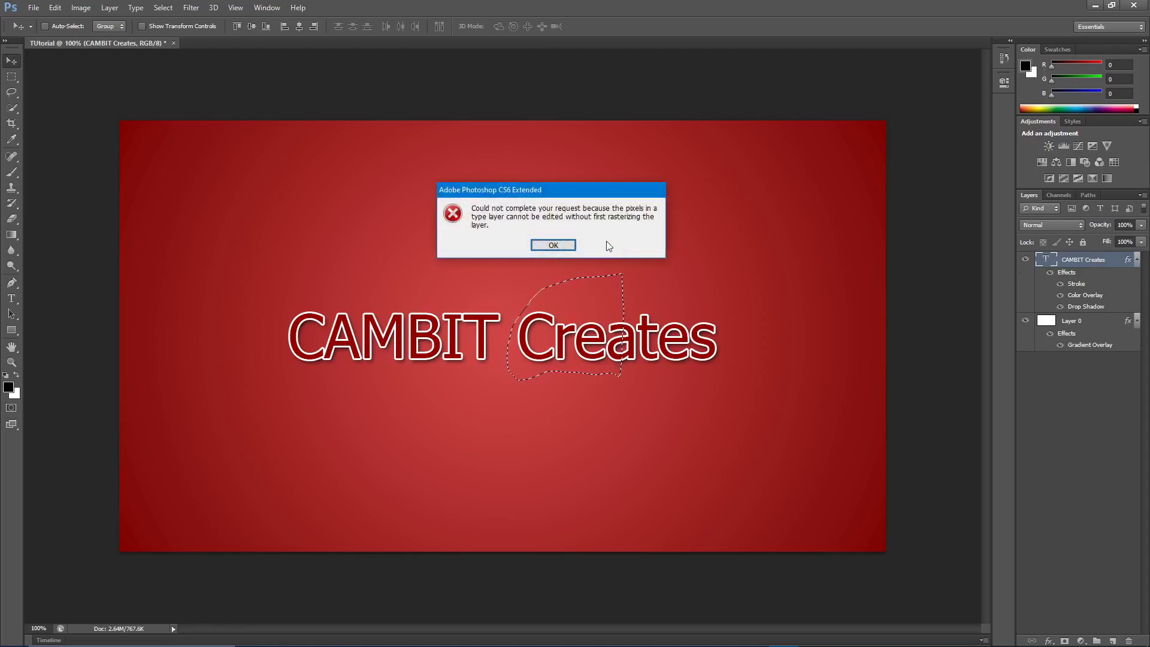
left_click(553, 246)
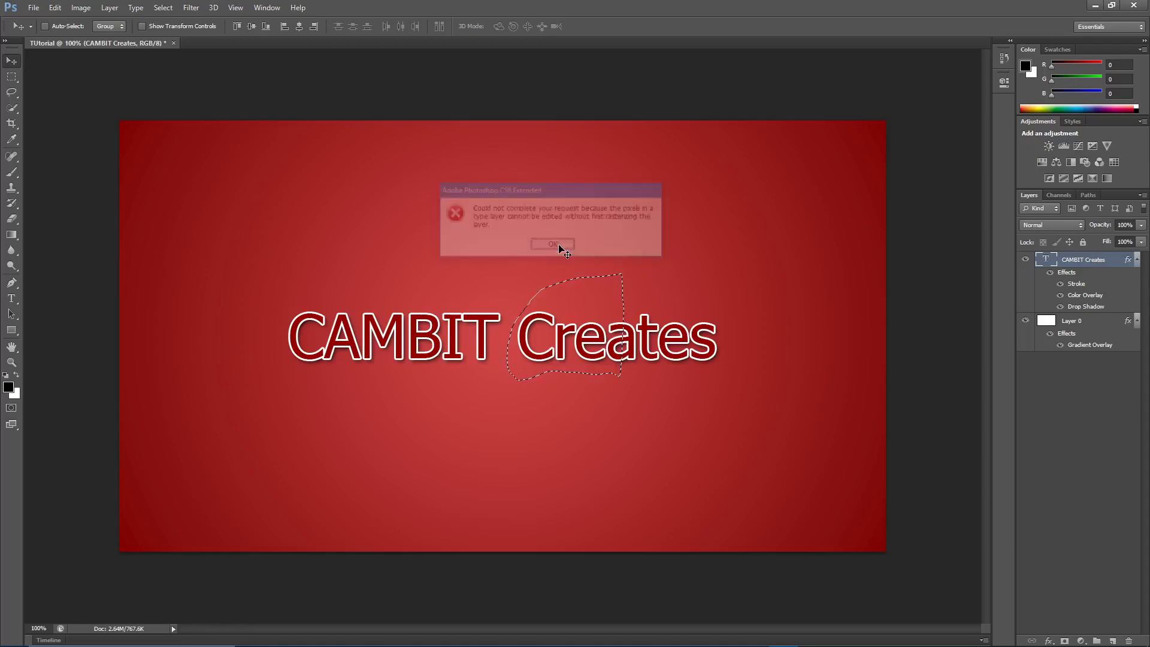
Rasterize the CAMBIT Creates type layer, delete the lassoed letters from it and deselect
right_click(1082, 260)
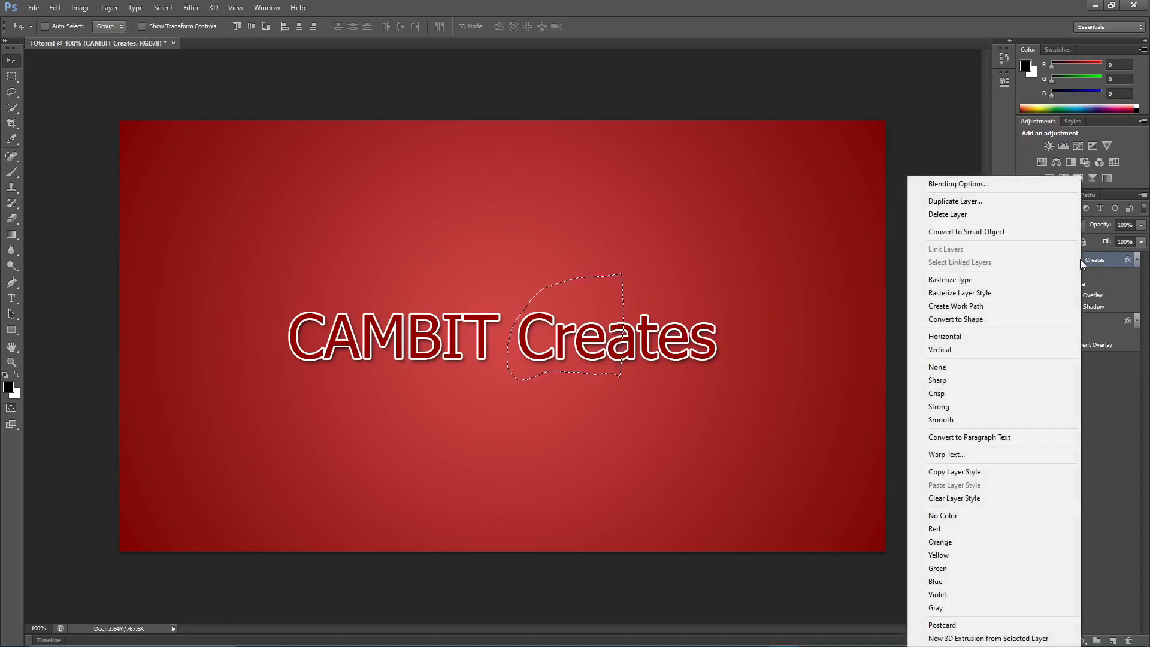
left_click(996, 280)
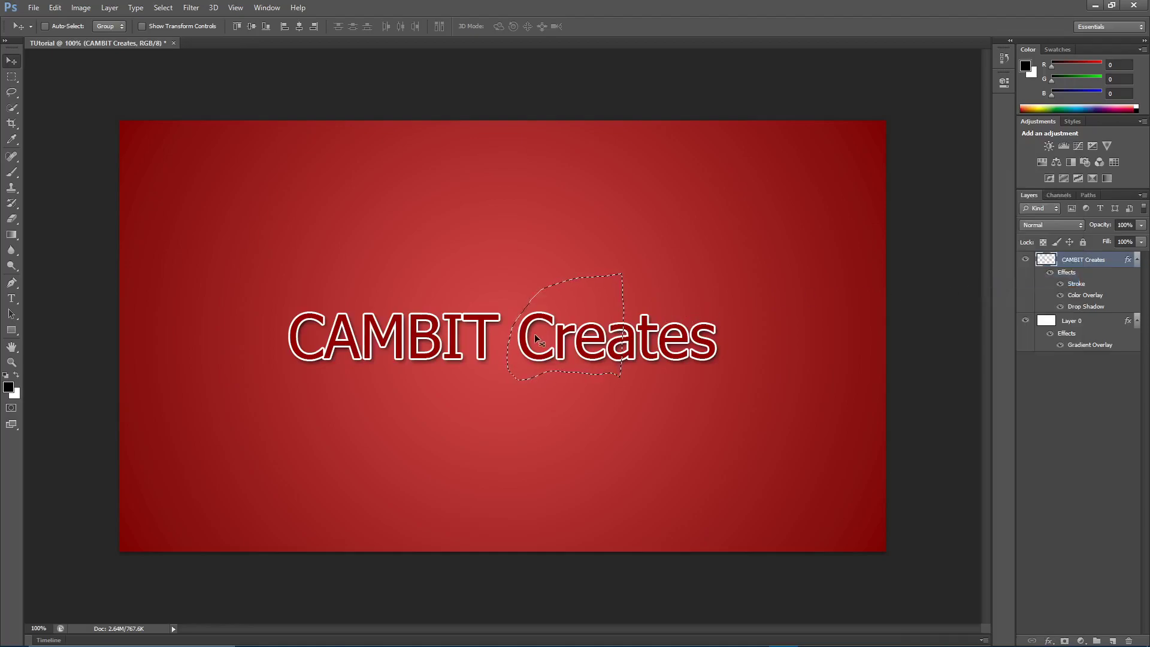
key("Delete")
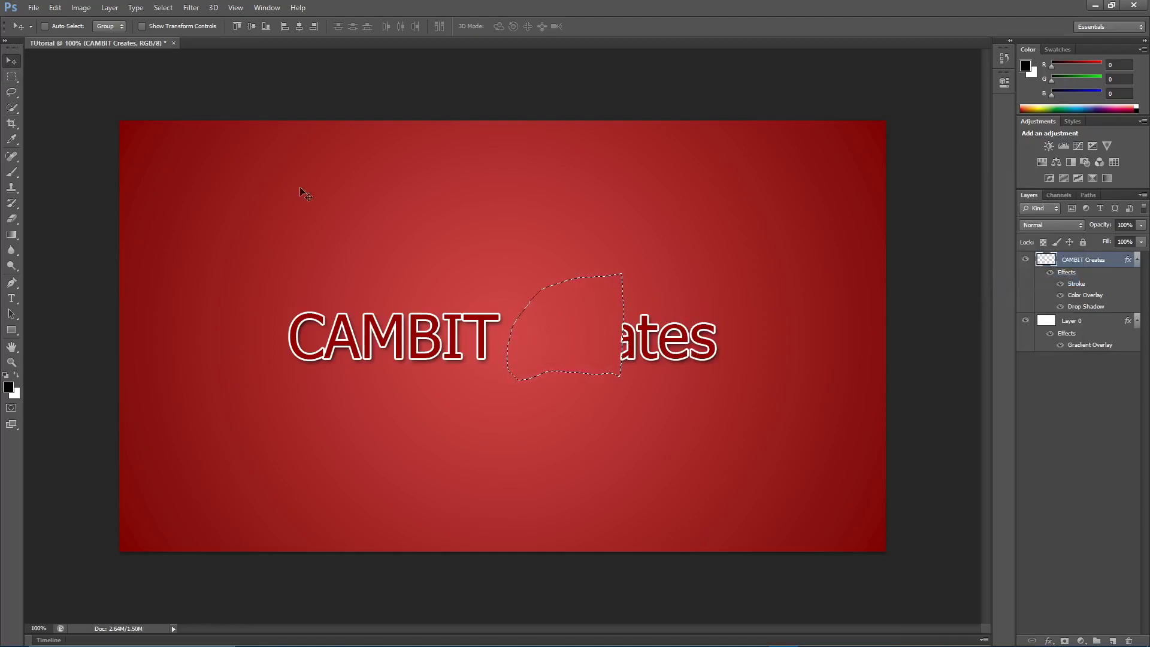
key("ctrl+d")
Draw a straight-edged selection around the word CAMBIT with the Polygonal Lasso tool
left_click(12, 93)
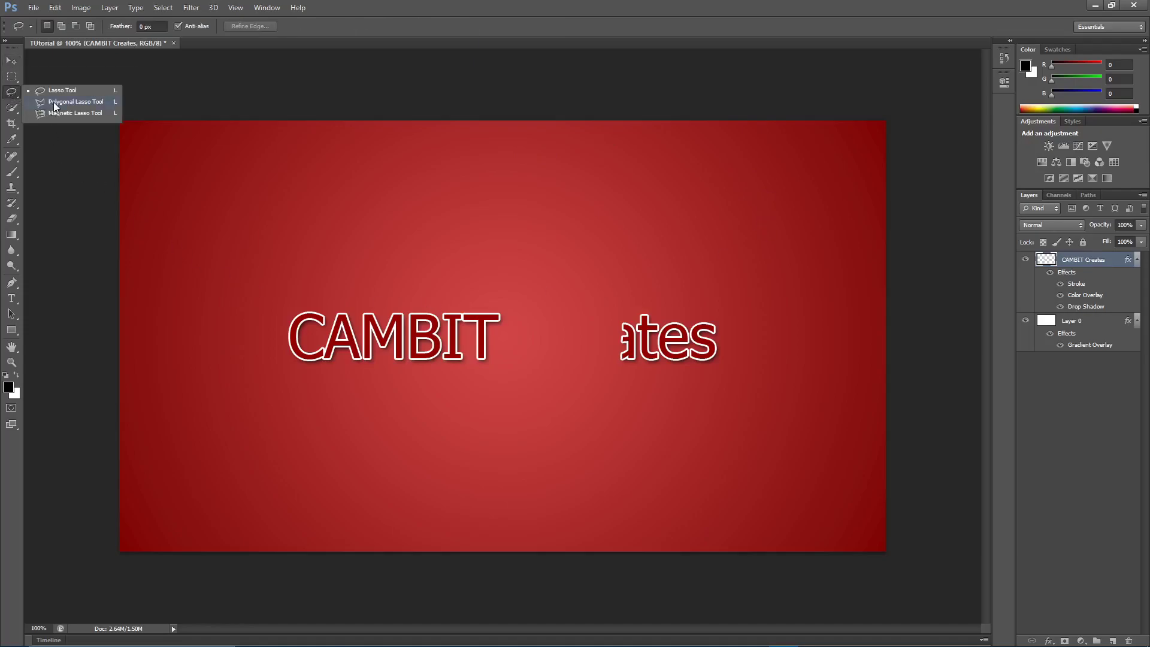
left_click(54, 103)
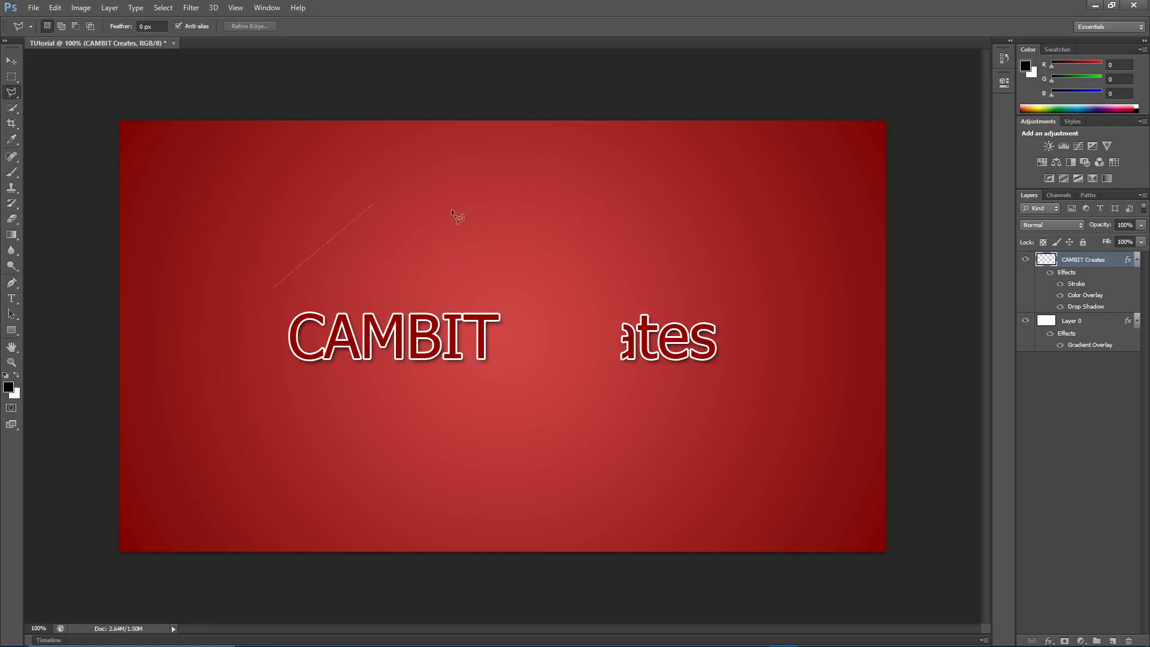
left_click(394, 458)
left_click(208, 425)
left_click(273, 287)
Try deleting the polygonal selection from the text layer, undo it, and revert the history to the Deselect state
key("Delete")
key("ctrl+z")
key("Delete")
key("ctrl+z")
left_click(1005, 59)
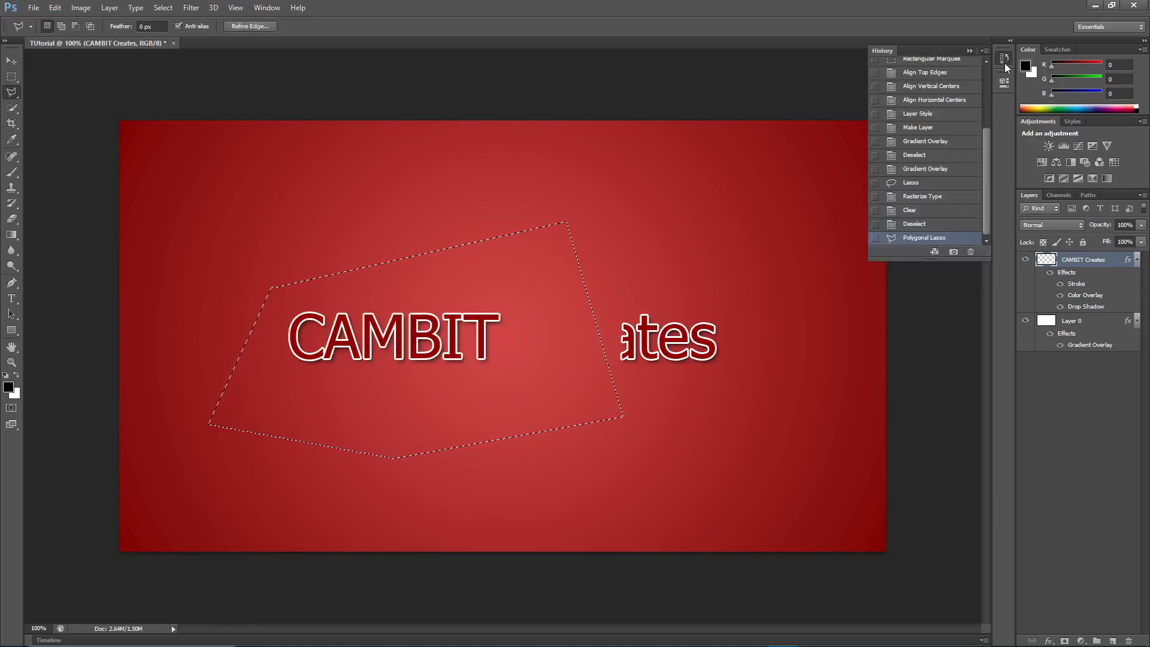
left_click(940, 223)
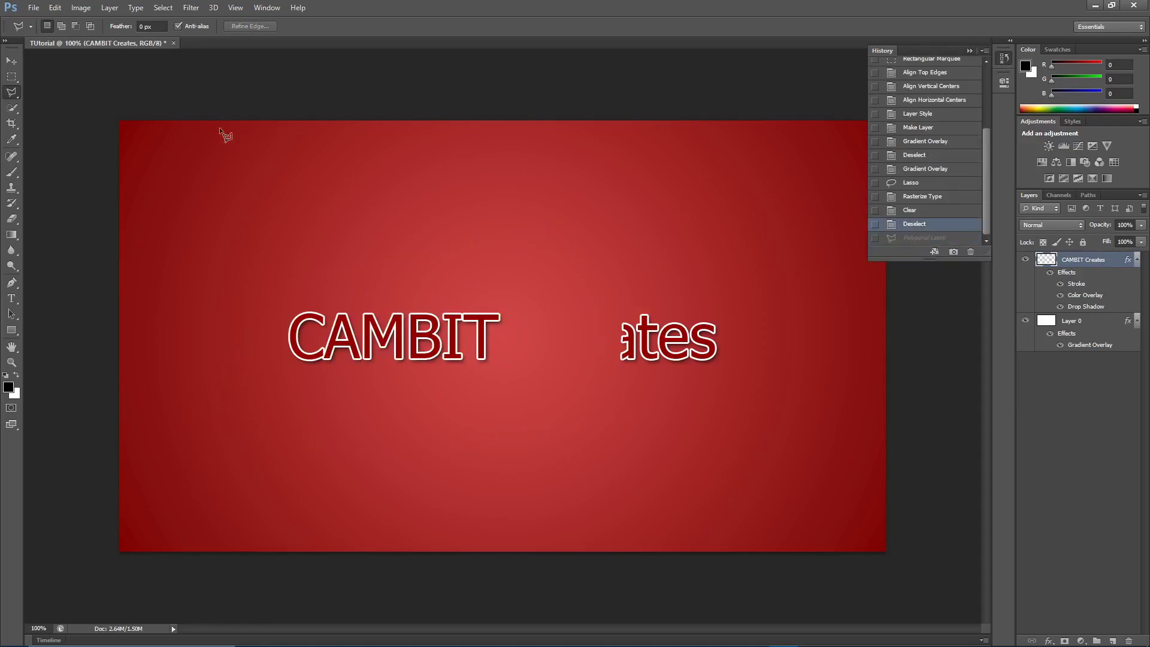
Draw a black rectangle shape of about 398 by 107 px over the word CAMBIT
left_click(12, 61)
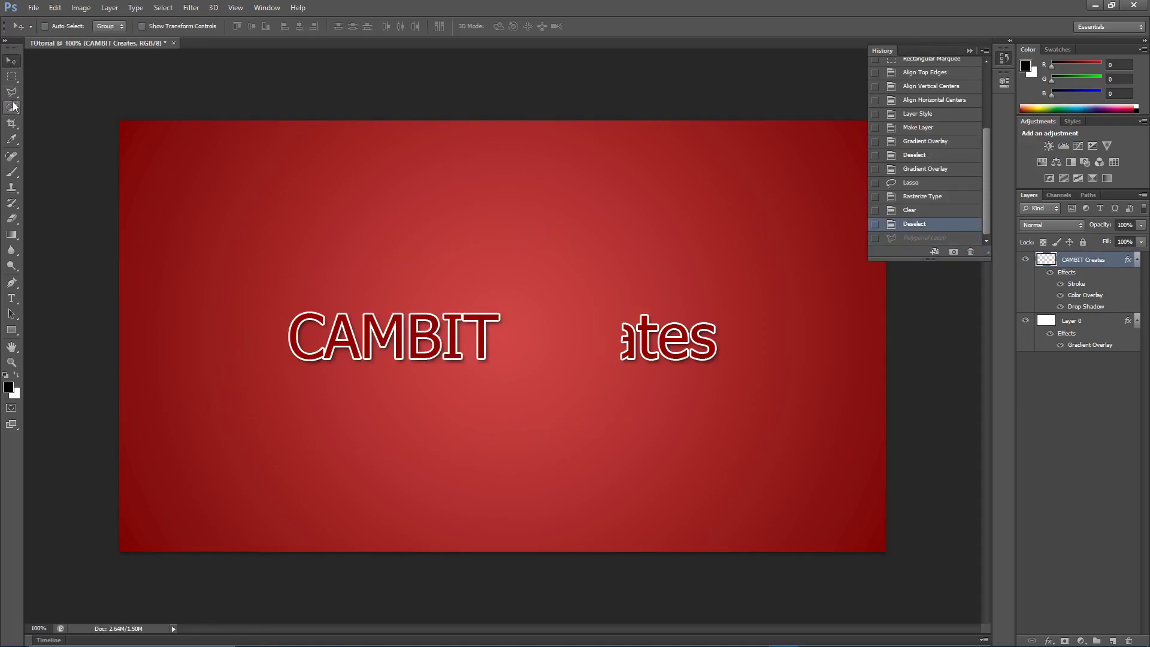
left_click(12, 330)
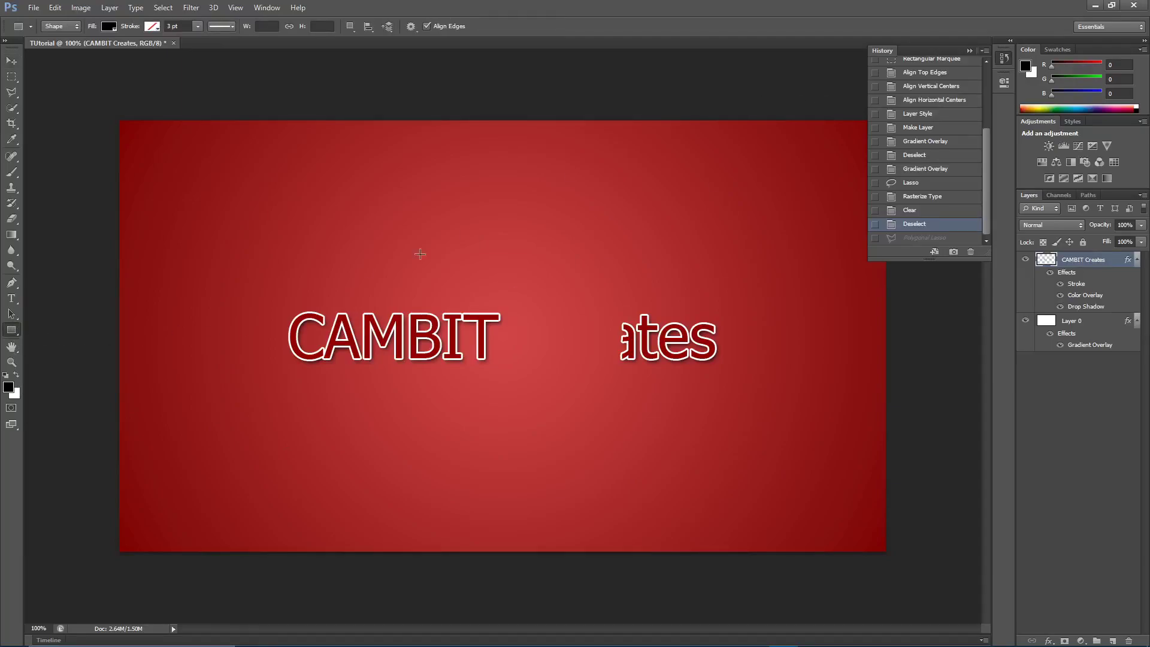
left_click(11, 331)
left_click(44, 330)
left_click_drag(275, 306, 513, 369)
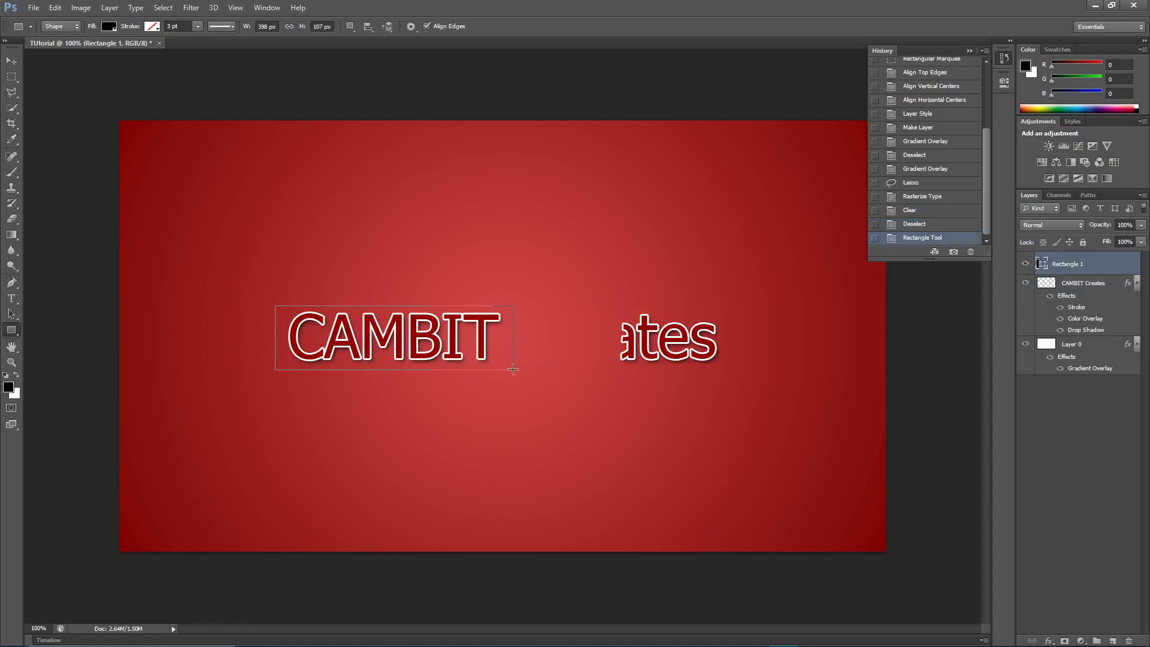
left_click(969, 51)
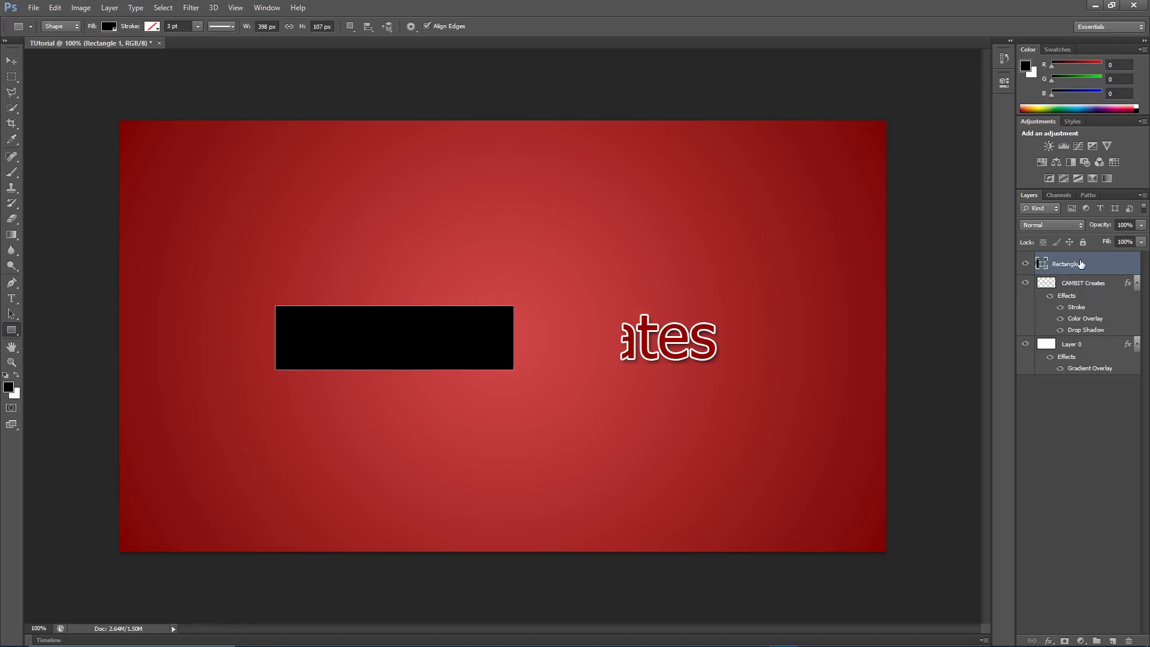
Place the Rectangle 1 layer beneath the CAMBIT Creates layer and set its opacity to 49%
left_click_drag(1091, 266, 1089, 335)
left_click(1078, 389)
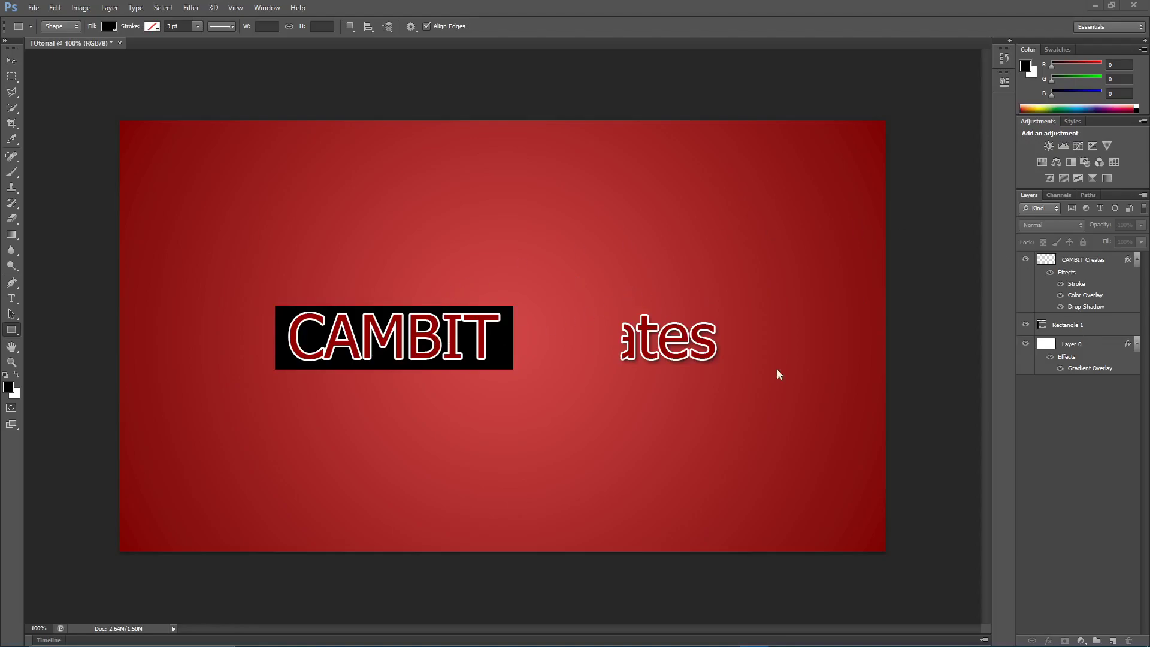
left_click(1094, 329)
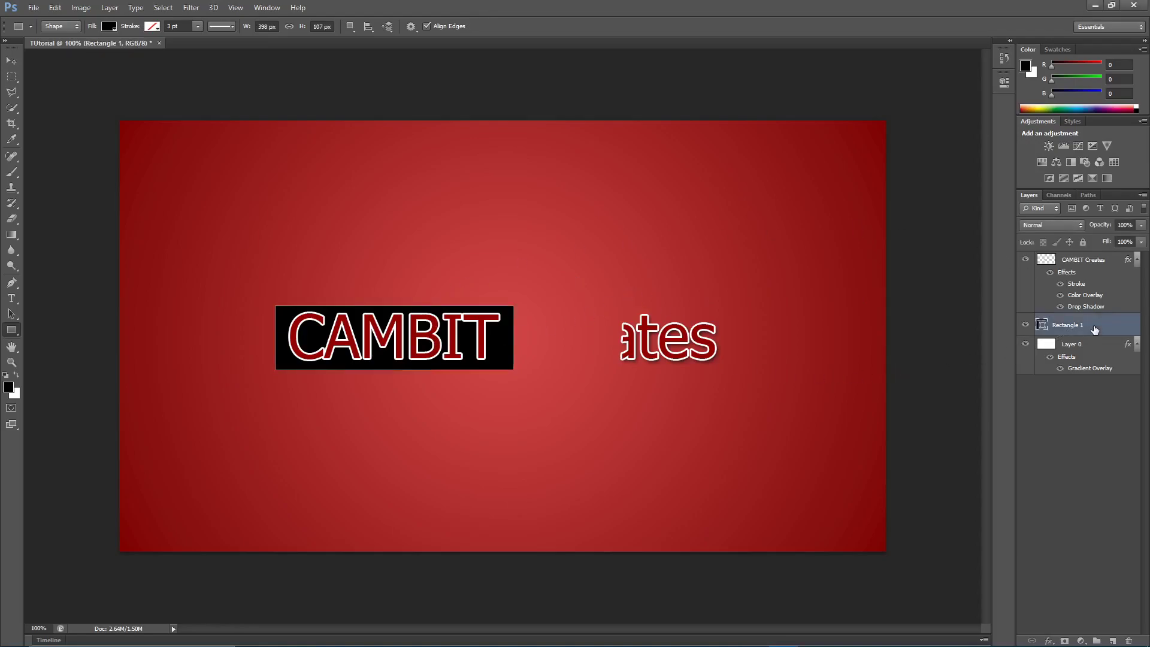
left_click(1141, 226)
left_click_drag(1142, 235, 1111, 243)
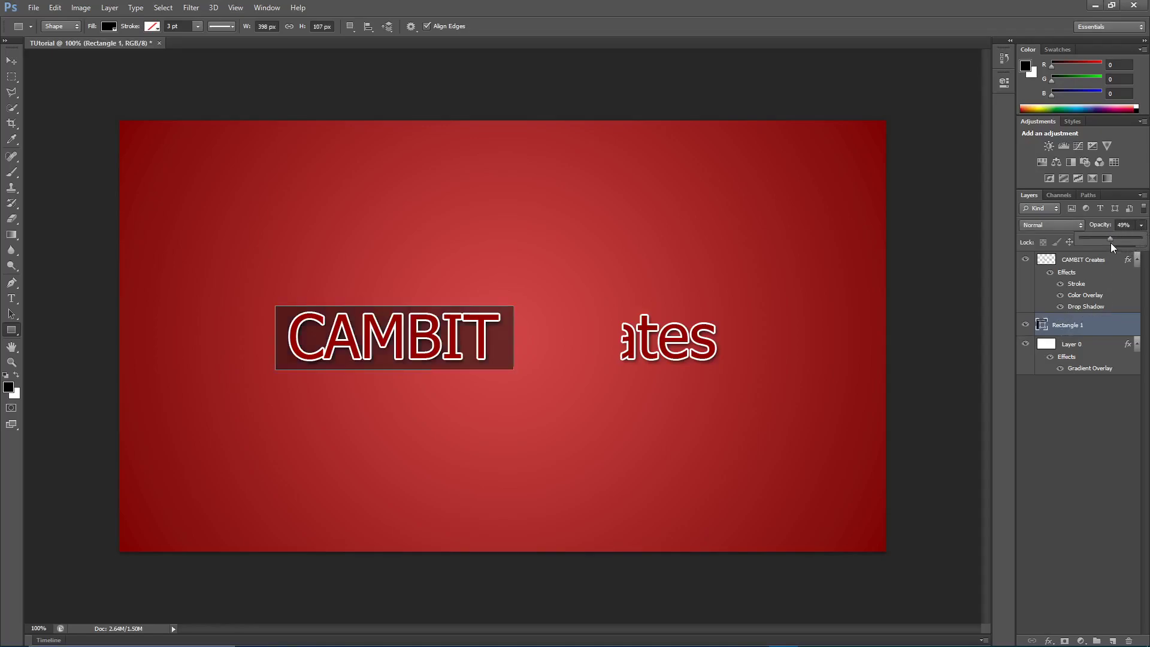
Try drawing a black rounded rectangle of about 565 by 221 px directly above Layer 0, and undo it
left_click(1081, 346)
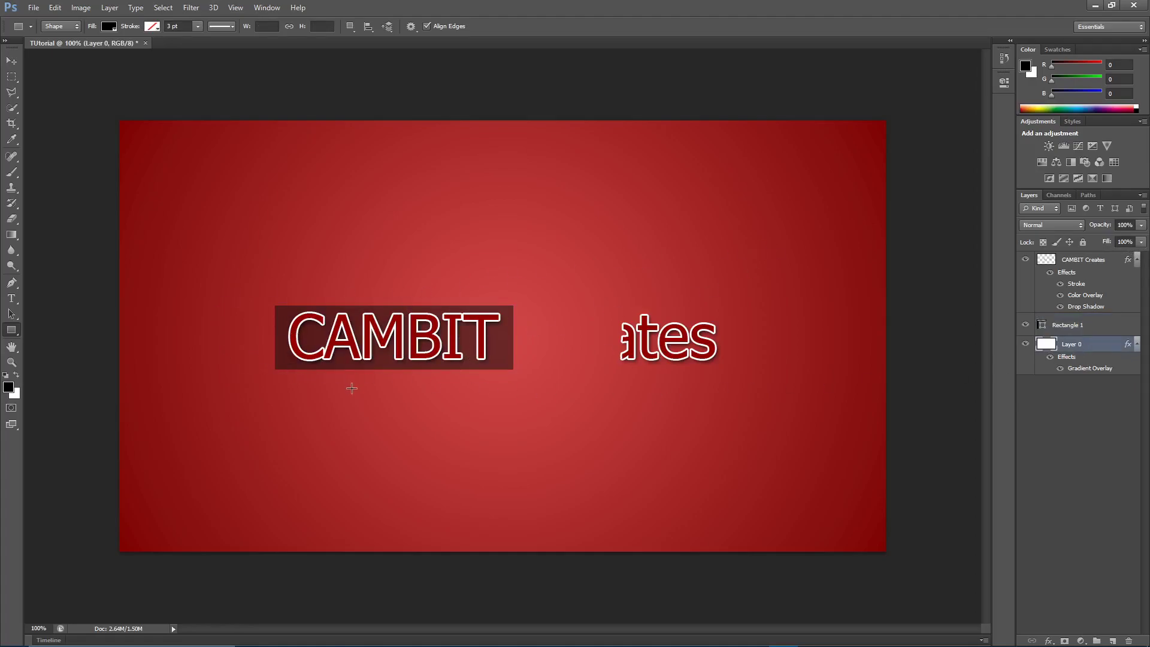
right_click(11, 330)
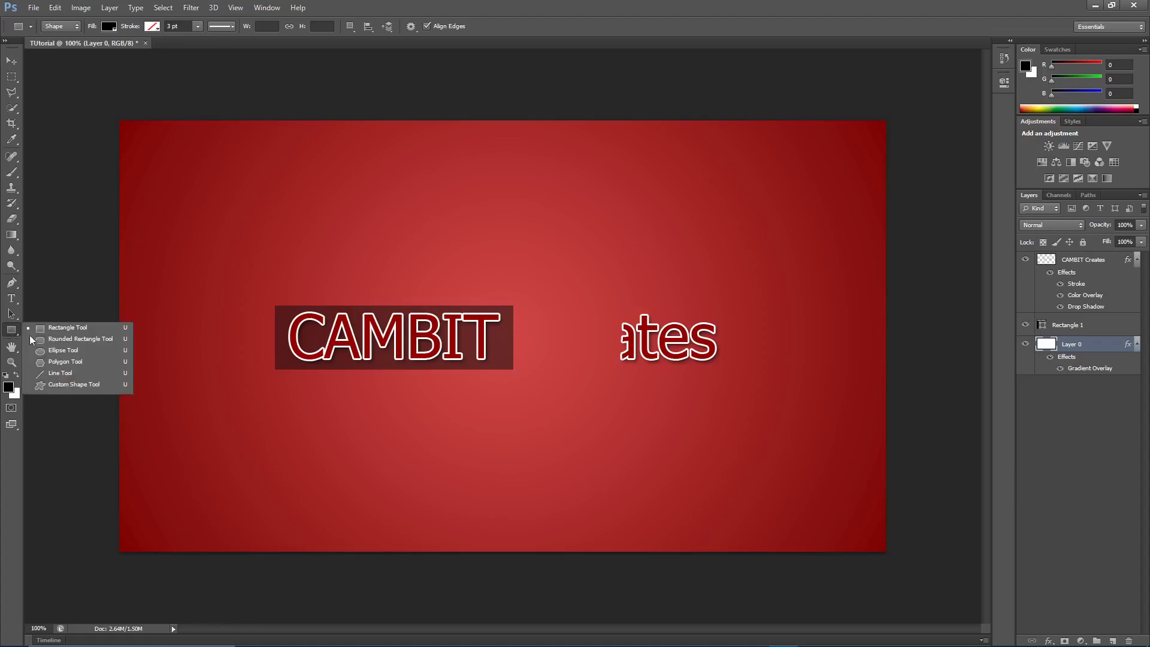
left_click(94, 340)
left_click_drag(226, 222, 564, 354)
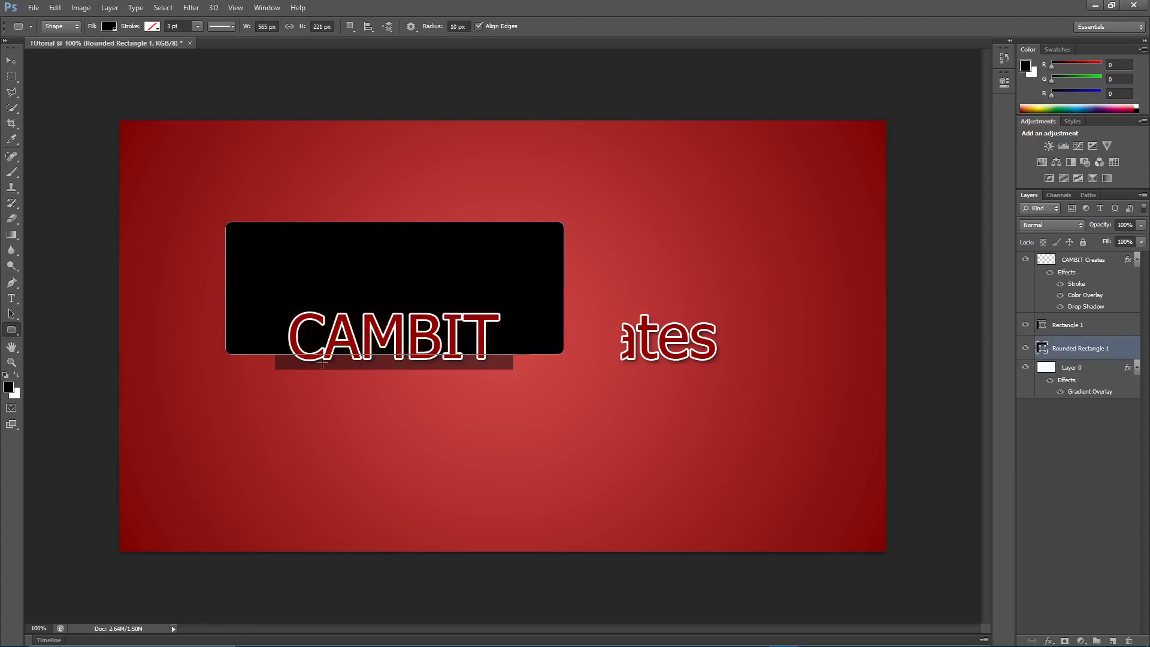
key("ctrl+z")
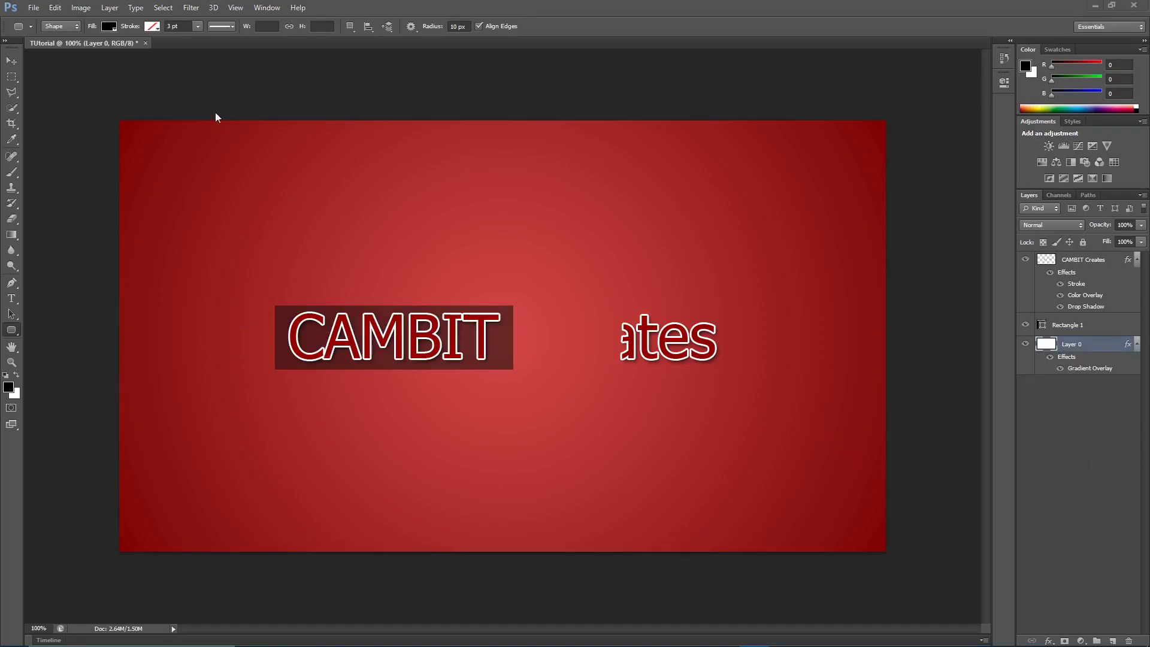
Place the wallpaperflare.com_wallpaper image from the Downloads folder above Layer 0 and commit it at its fitted size
left_click(30, 8)
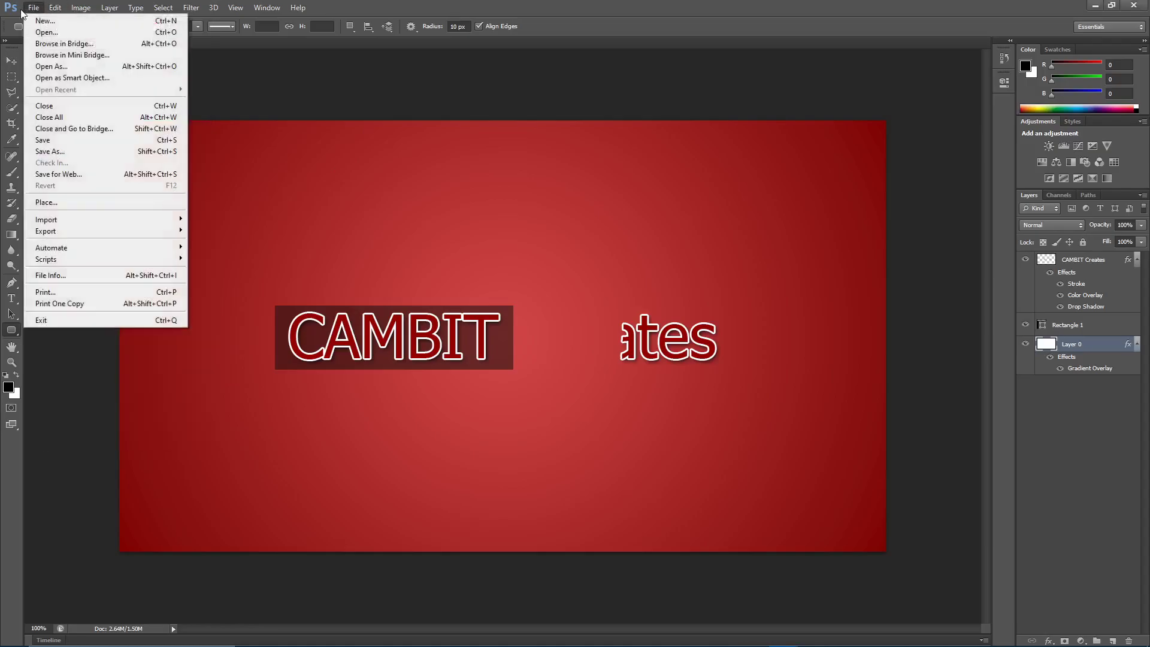
left_click(54, 202)
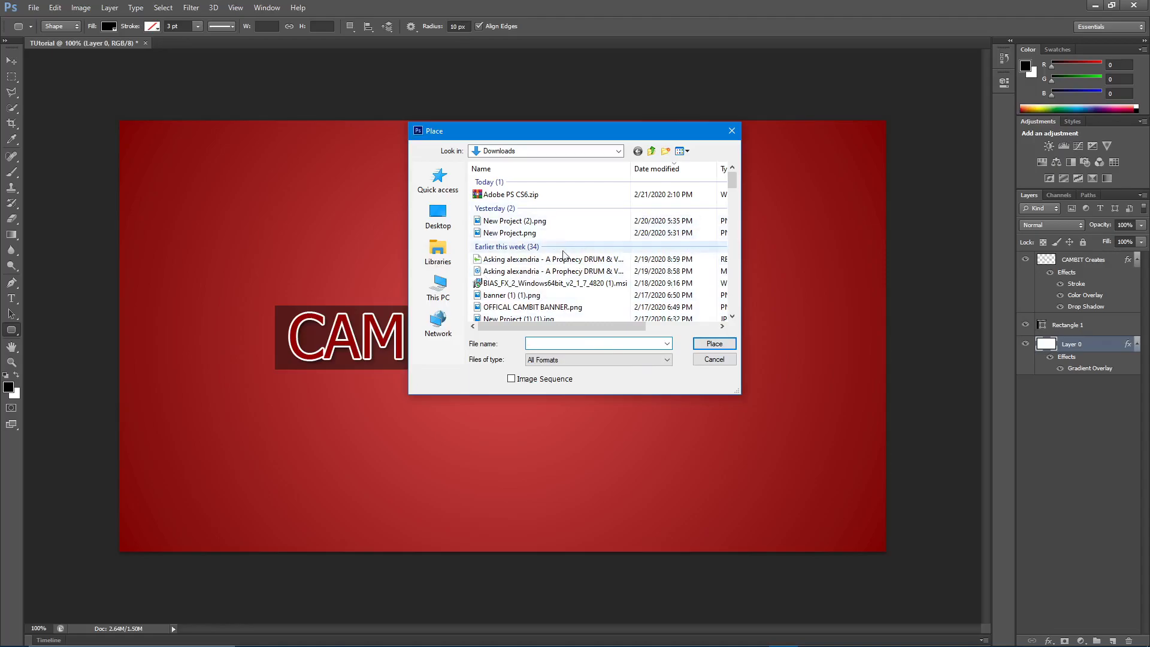
scroll(621, 228, "down", 12)
left_click(553, 211)
double_click(552, 211)
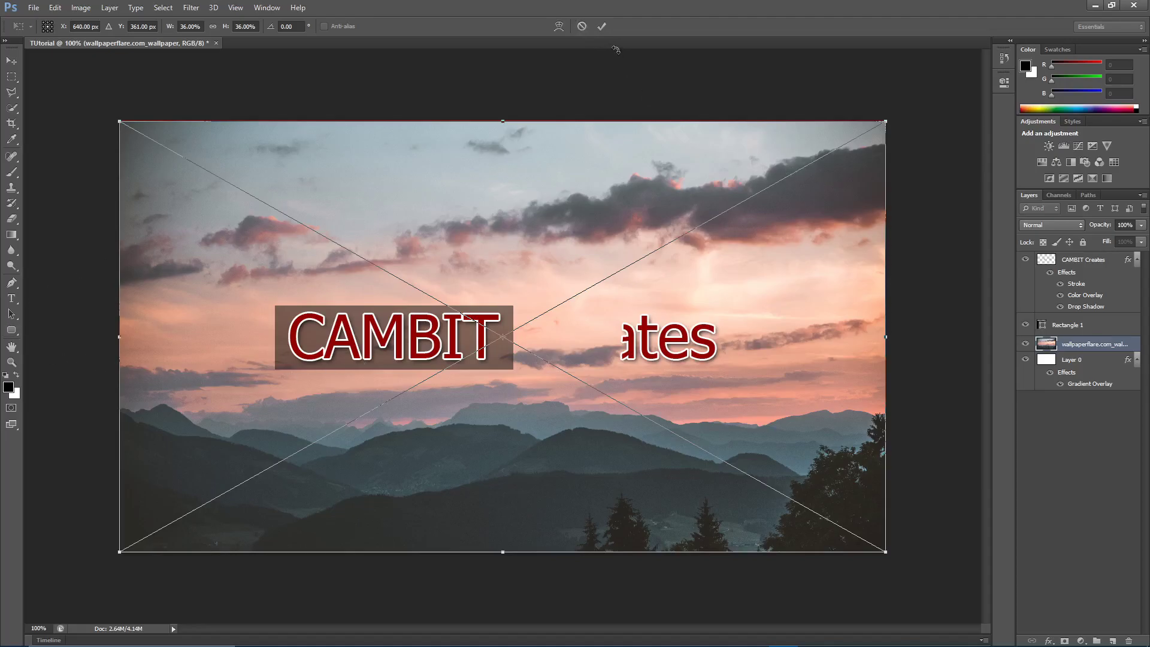
left_click(604, 27)
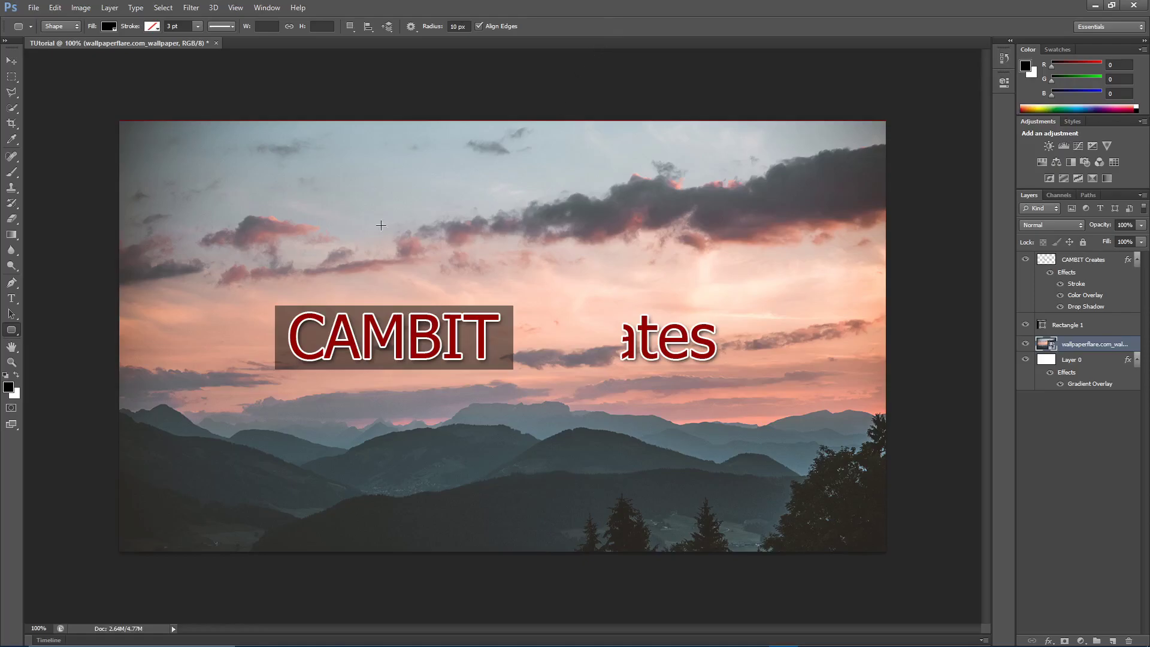
Delete the CAMBIT Creates, Rectangle 1 and Layer 0 layers, keeping only the wallpaper layer
key("v")
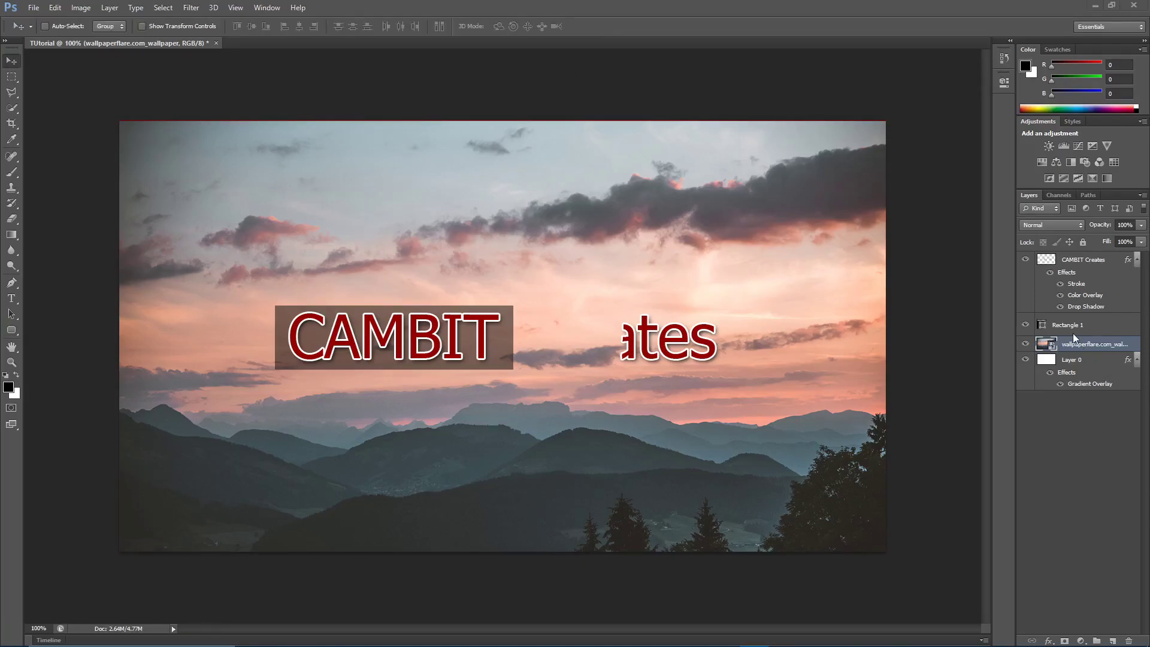
left_click(1094, 262)
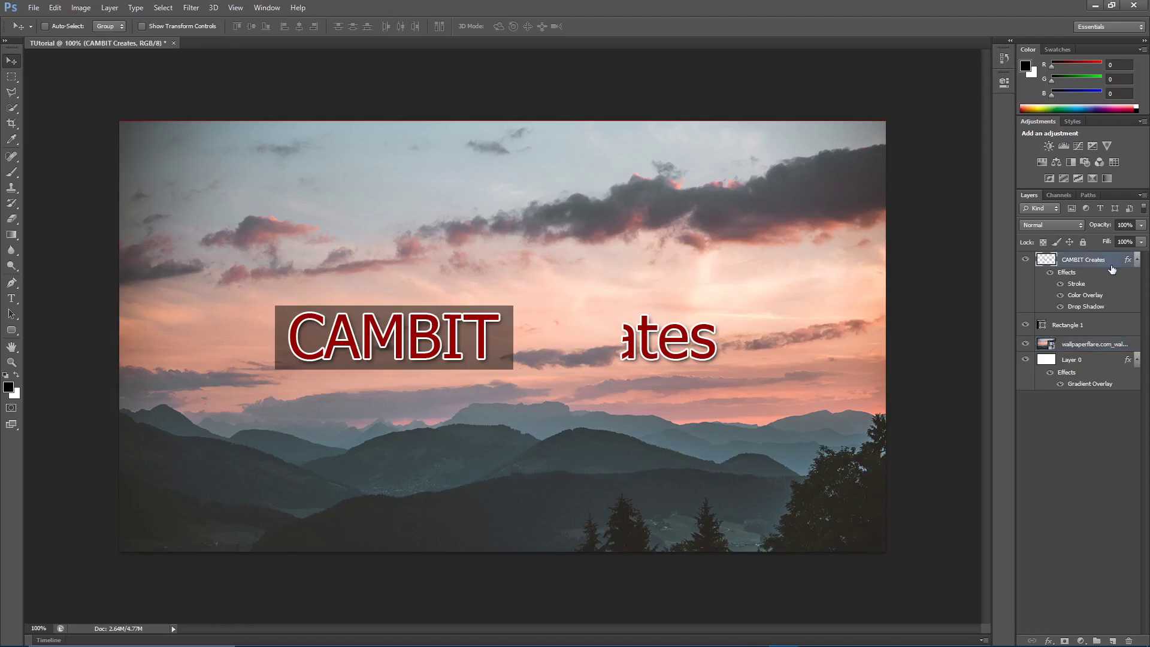
key("Delete")
key("Delete")
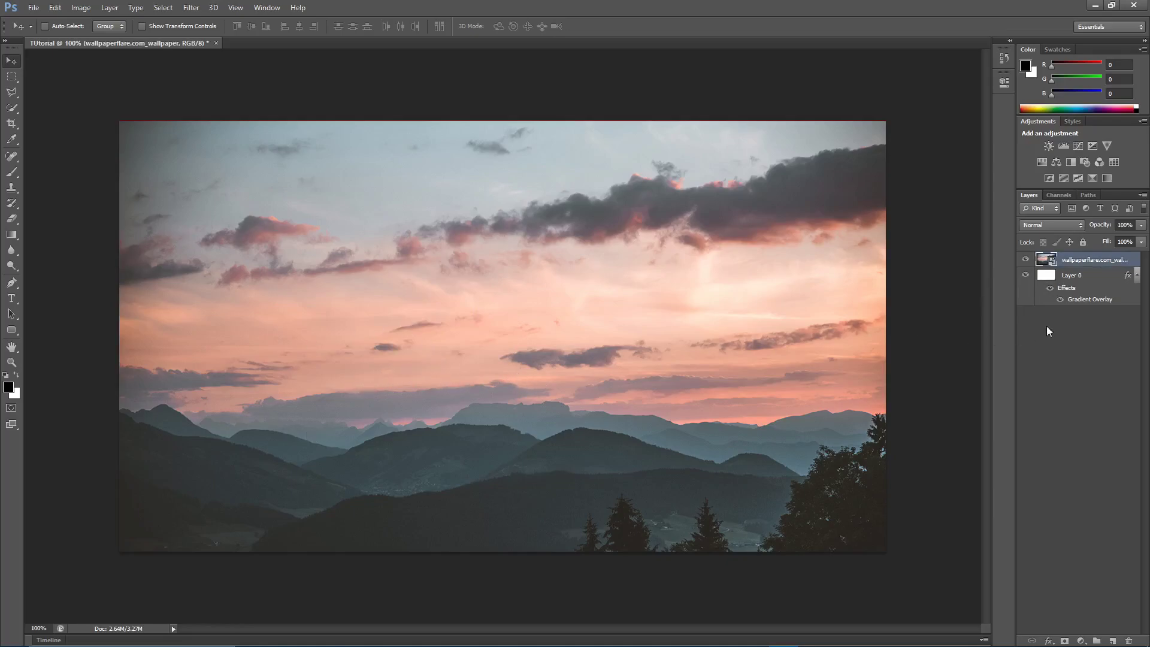
left_click(1077, 281)
key("Delete")
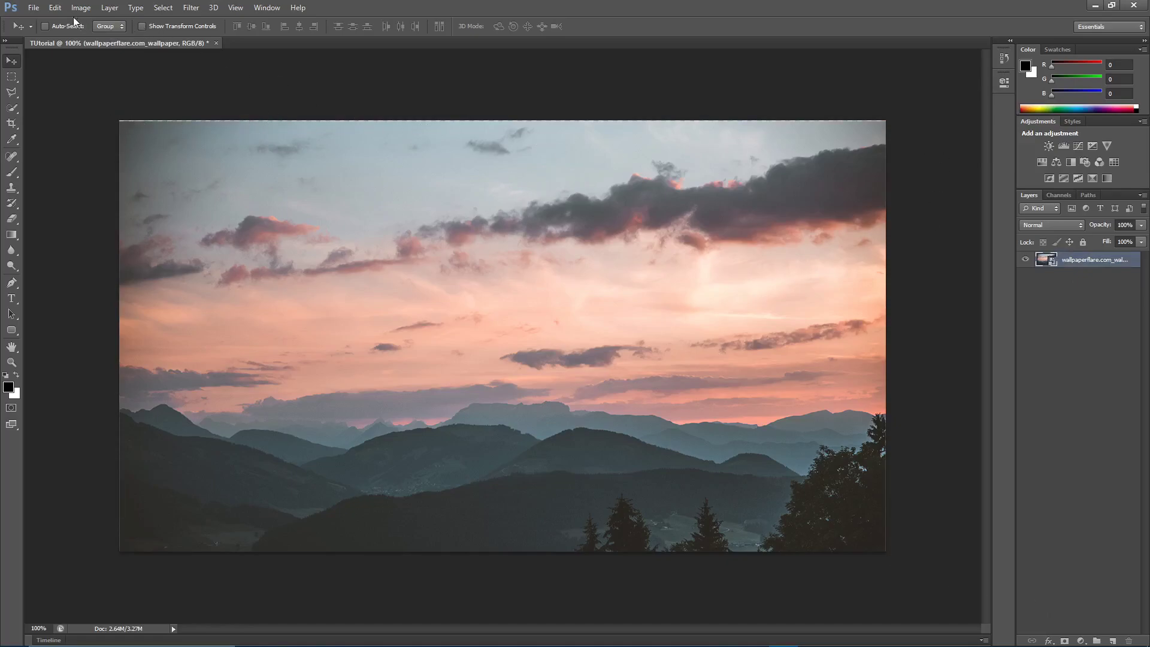
Enlarge the wallpaper slightly with Free Transform so it extends past the canvas edges and covers the whole canvas
left_click(53, 9)
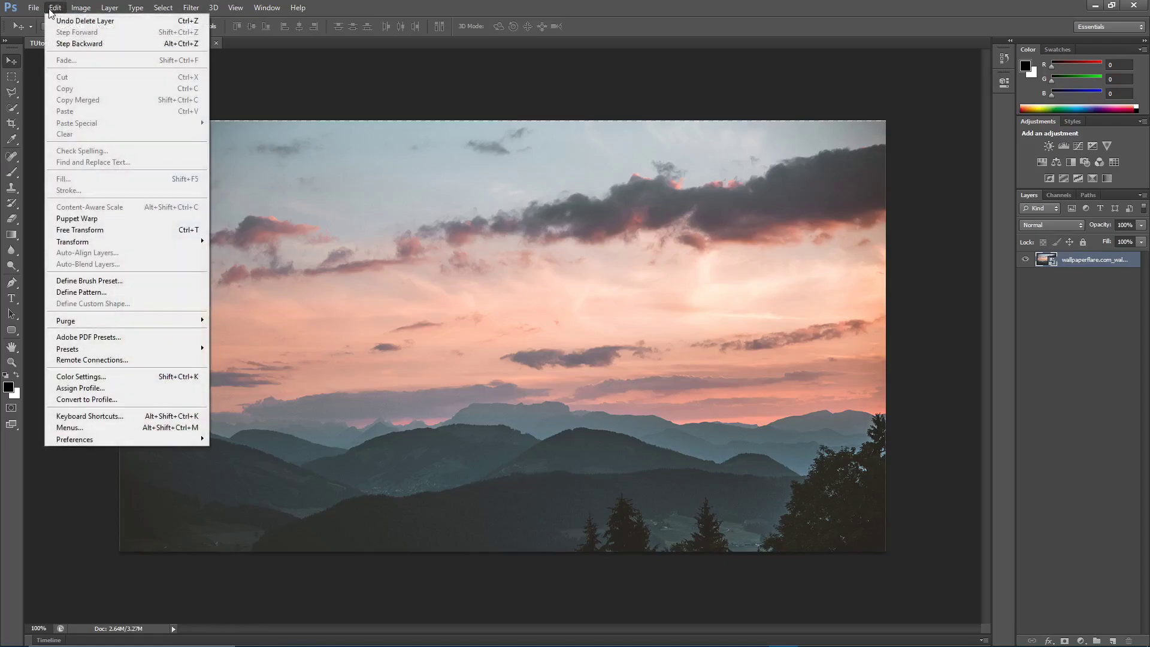
left_click(113, 230)
left_click_drag(120, 123, 44, 237)
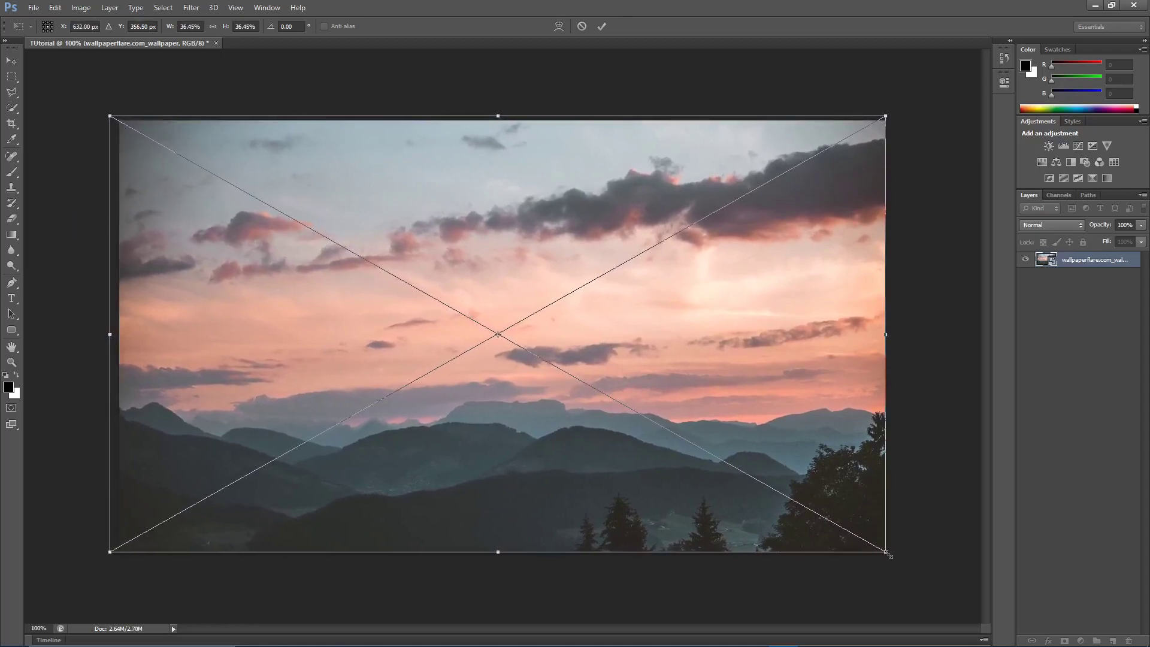
left_click_drag(889, 555, 912, 568)
left_click(603, 26)
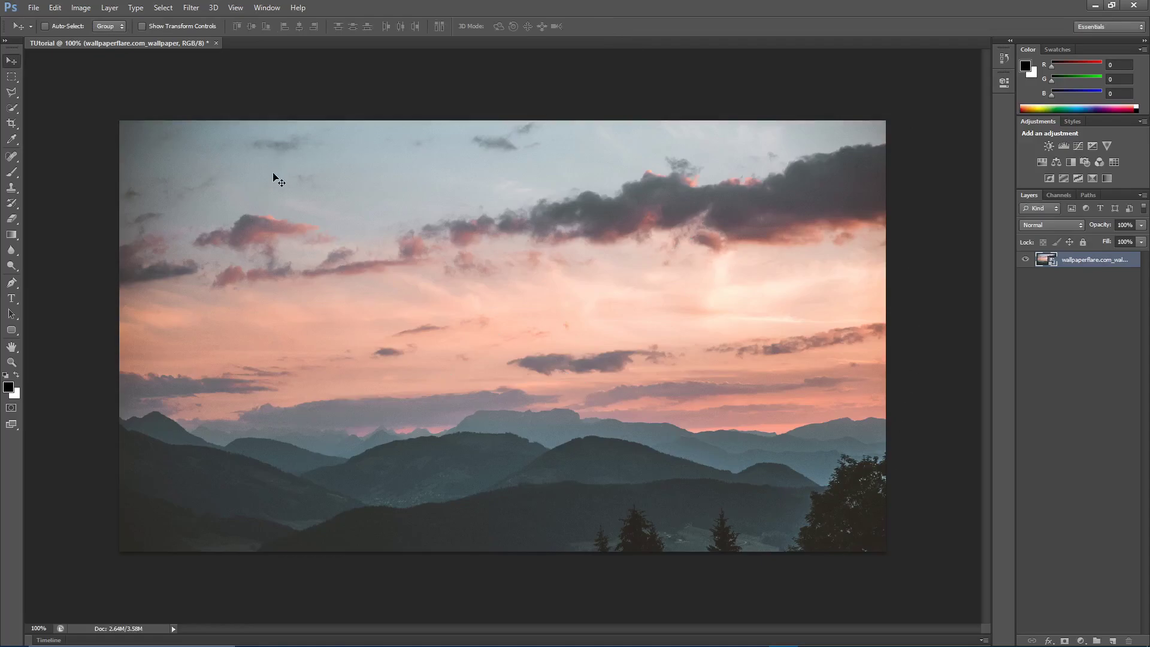
Rasterize the wallpaper smart object layer so image adjustments can be applied to it
left_click(78, 7)
mouse_move(88, 40)
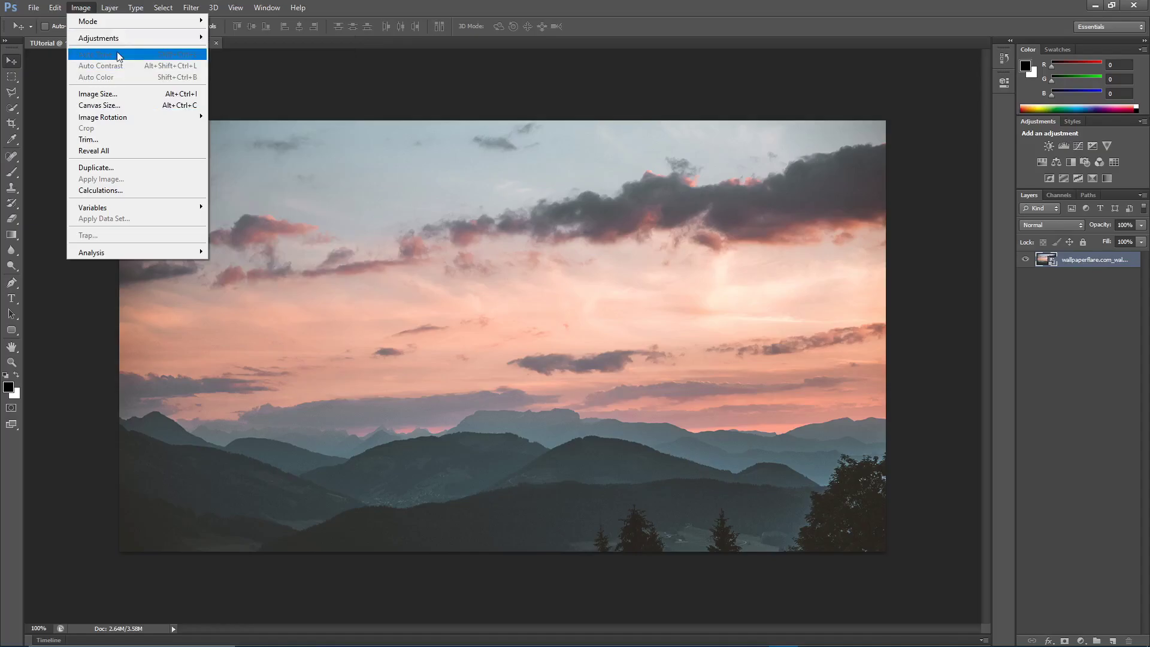
left_click(1097, 266)
right_click(1091, 261)
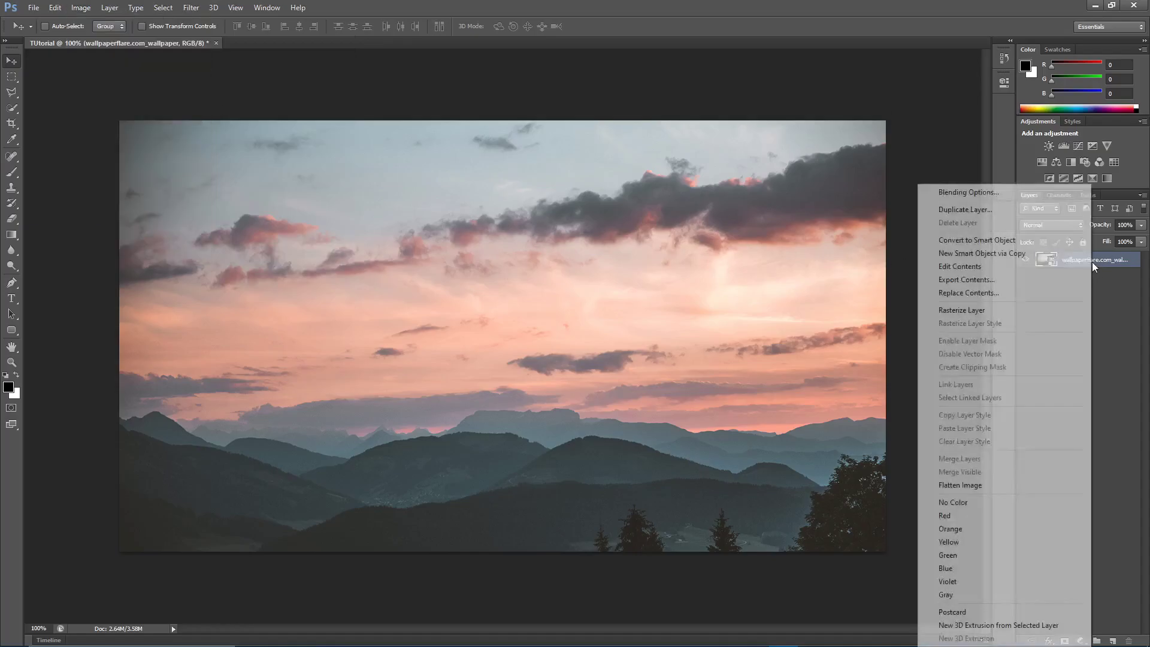
left_click(1039, 310)
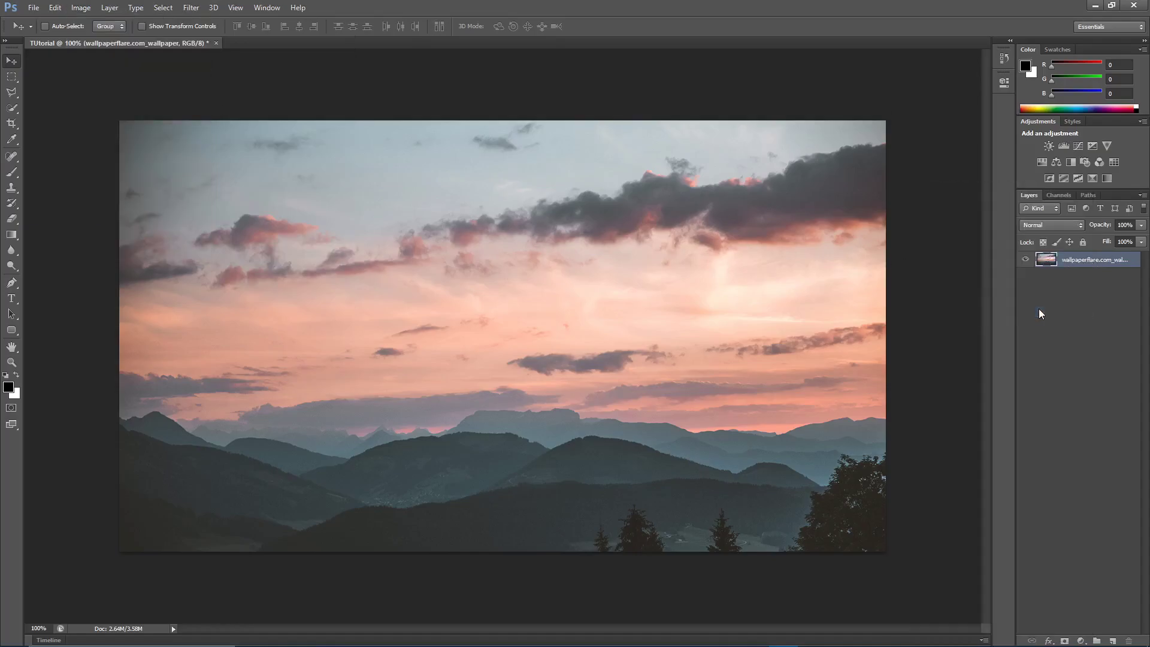
Apply a Brightness/Contrast adjustment to the wallpaper layer with brightness 6 and contrast 20
left_click(81, 7)
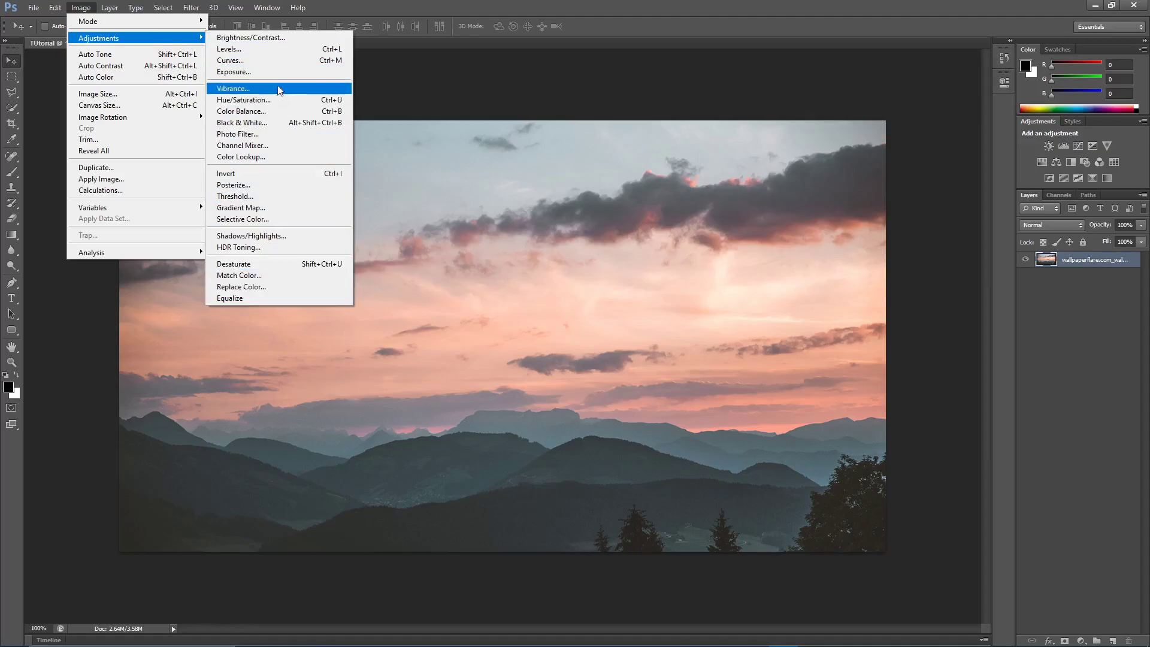
left_click(256, 38)
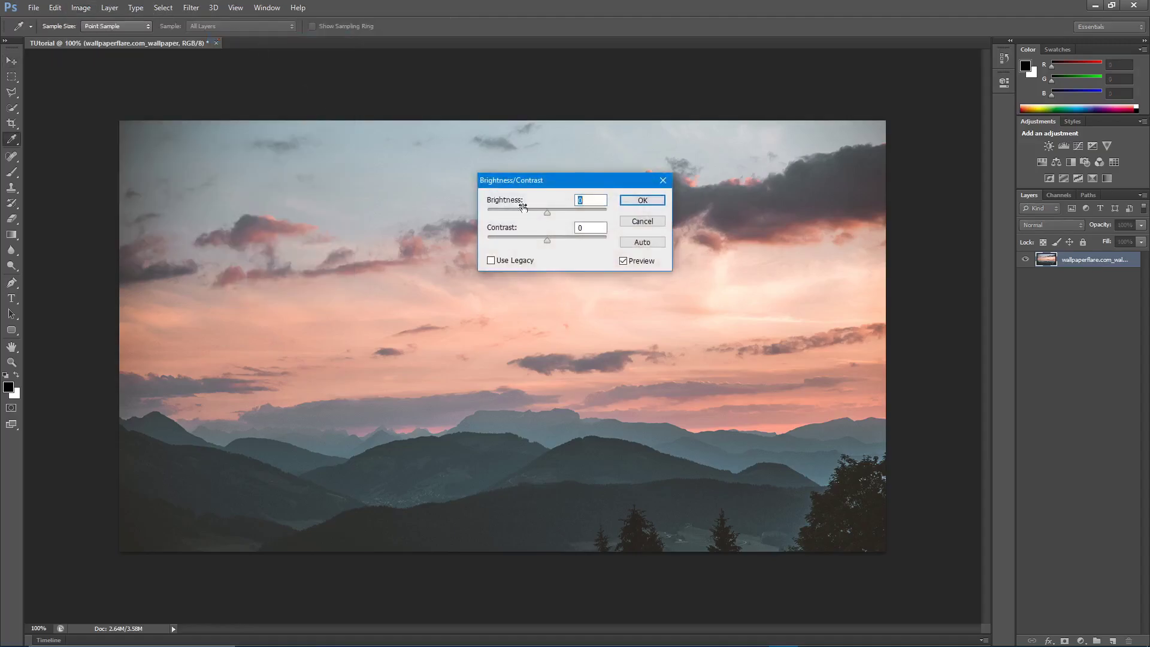
mouse_move(547, 214)
left_mouse_down()
mouse_move(606, 211)
mouse_move(580, 226)
mouse_move(565, 216)
left_mouse_up()
left_click_drag(659, 219, 565, 239)
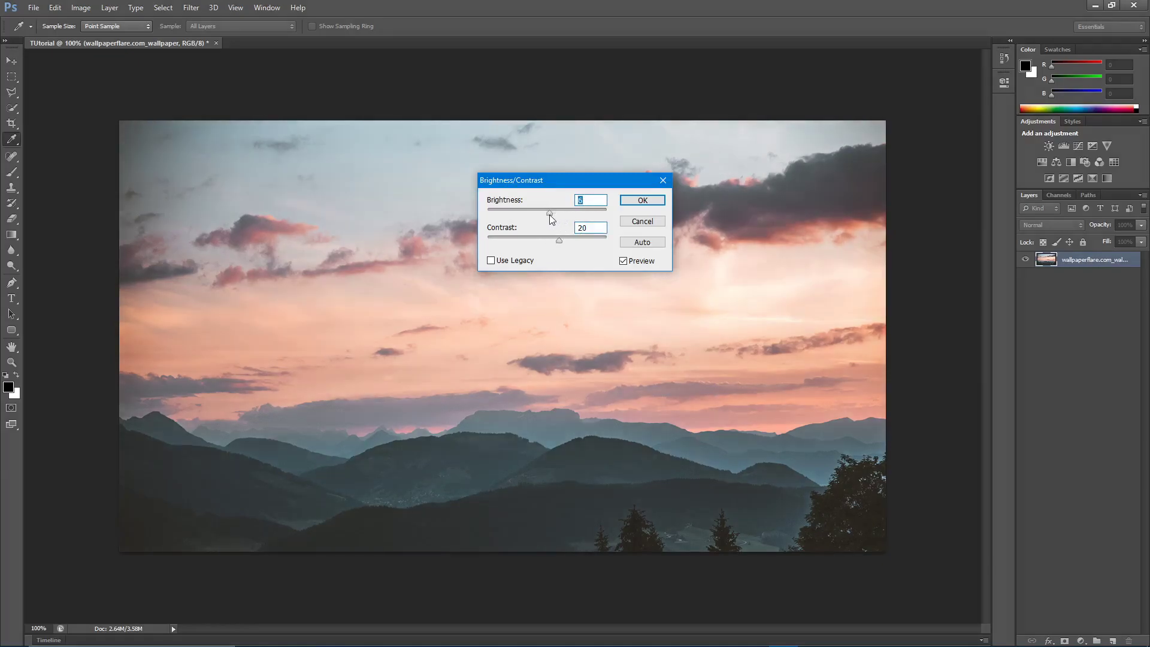
left_click(642, 200)
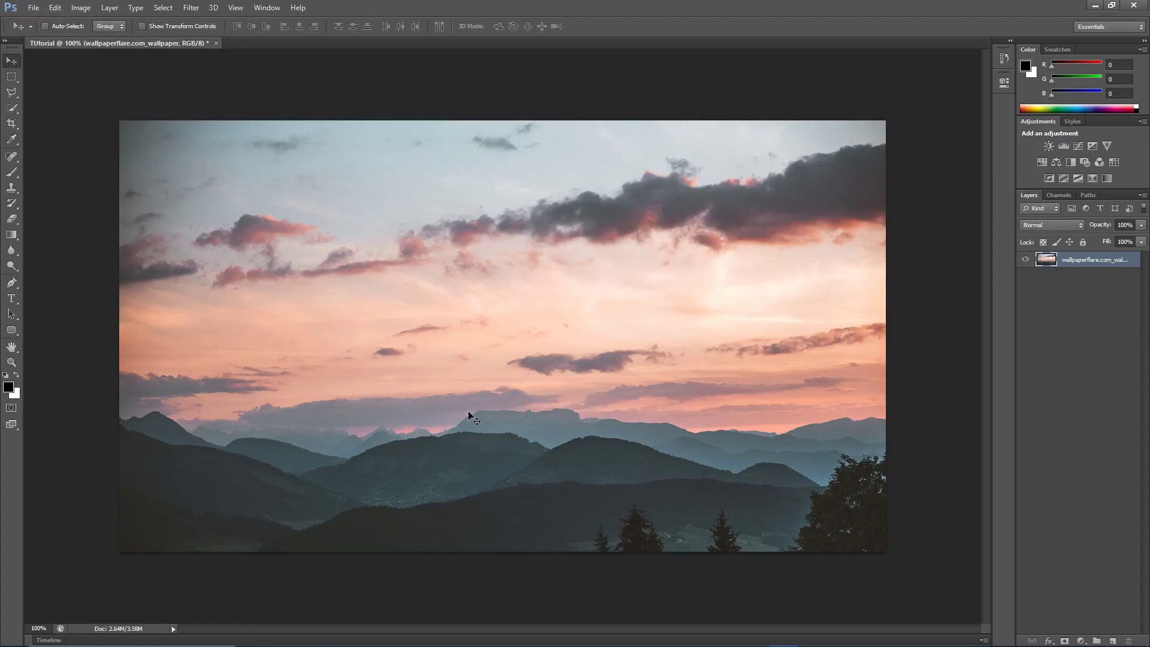
Apply a Vibrance adjustment to the wallpaper layer with vibrance +31 and saturation +17
left_click(86, 9)
mouse_move(116, 37)
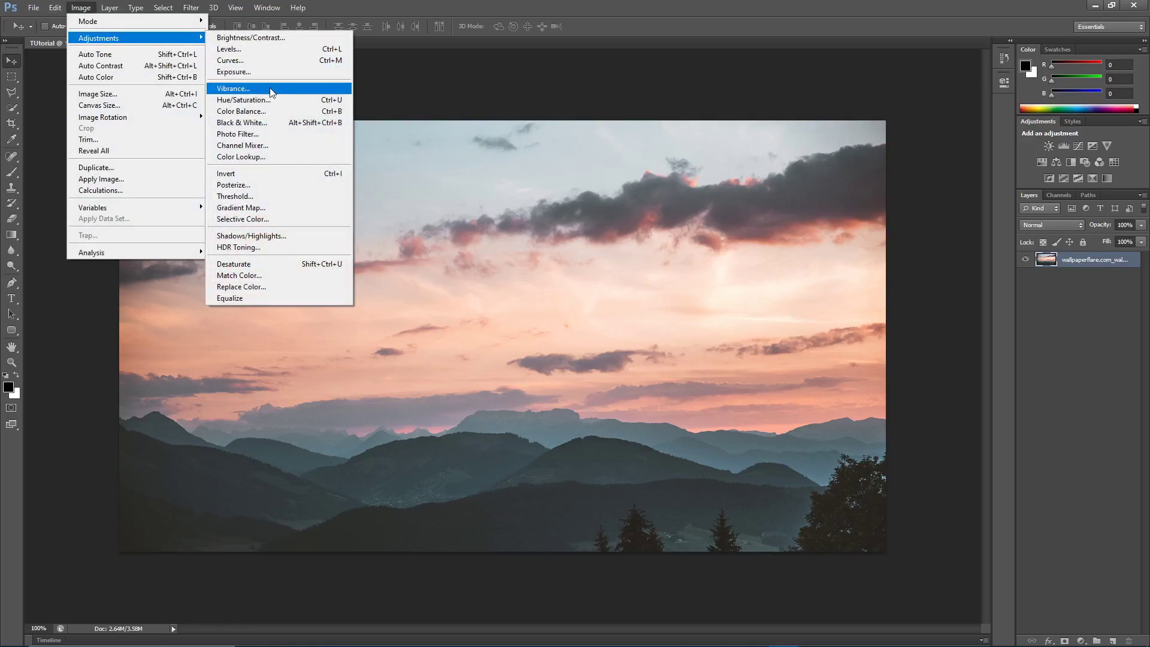
left_click(271, 91)
left_click_drag(558, 220, 646, 264)
left_click_drag(548, 261, 557, 256)
left_click_drag(562, 220, 885, 162)
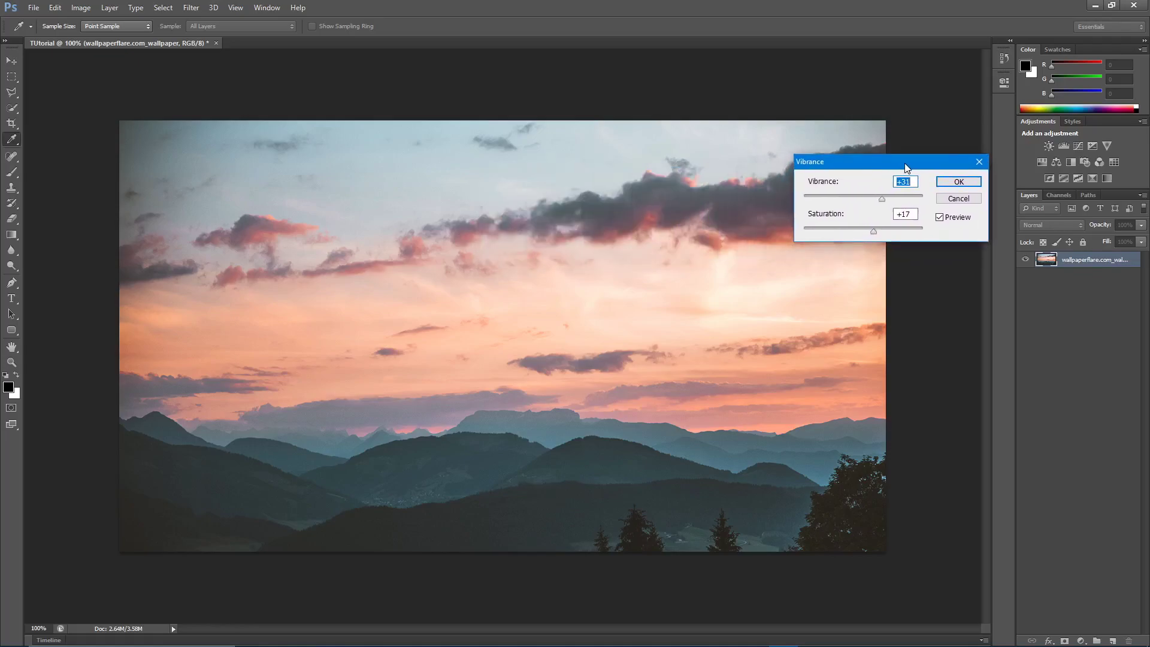
left_click(957, 181)
key("v")
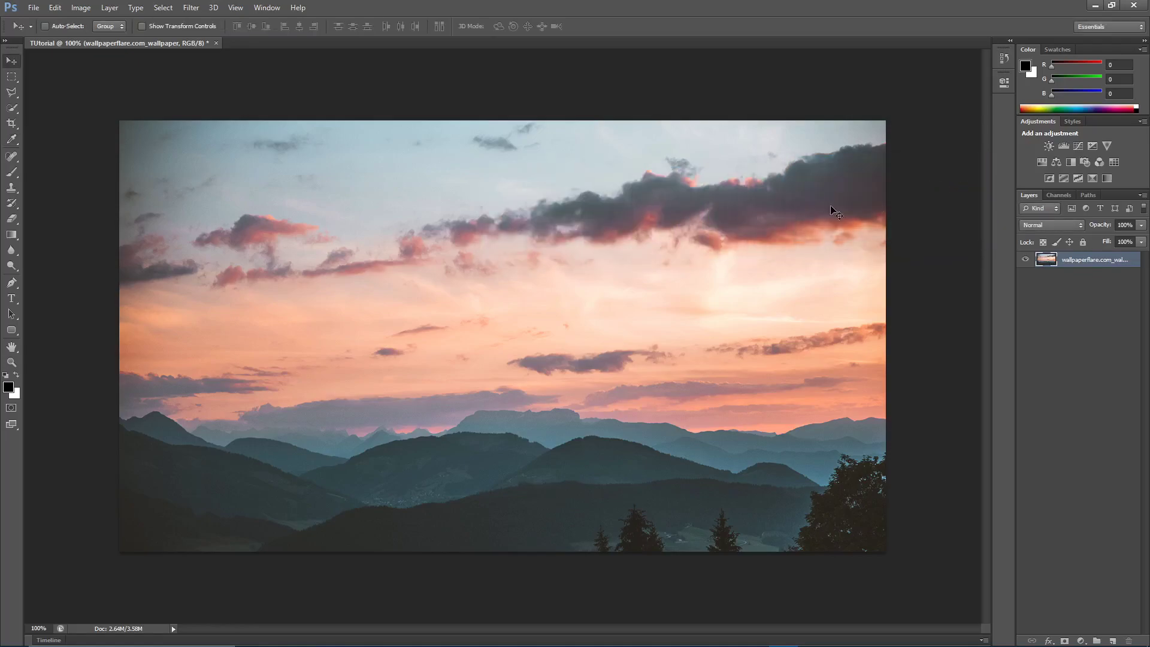
Apply the basic Sharpen filter to the wallpaper layer
left_click(189, 7)
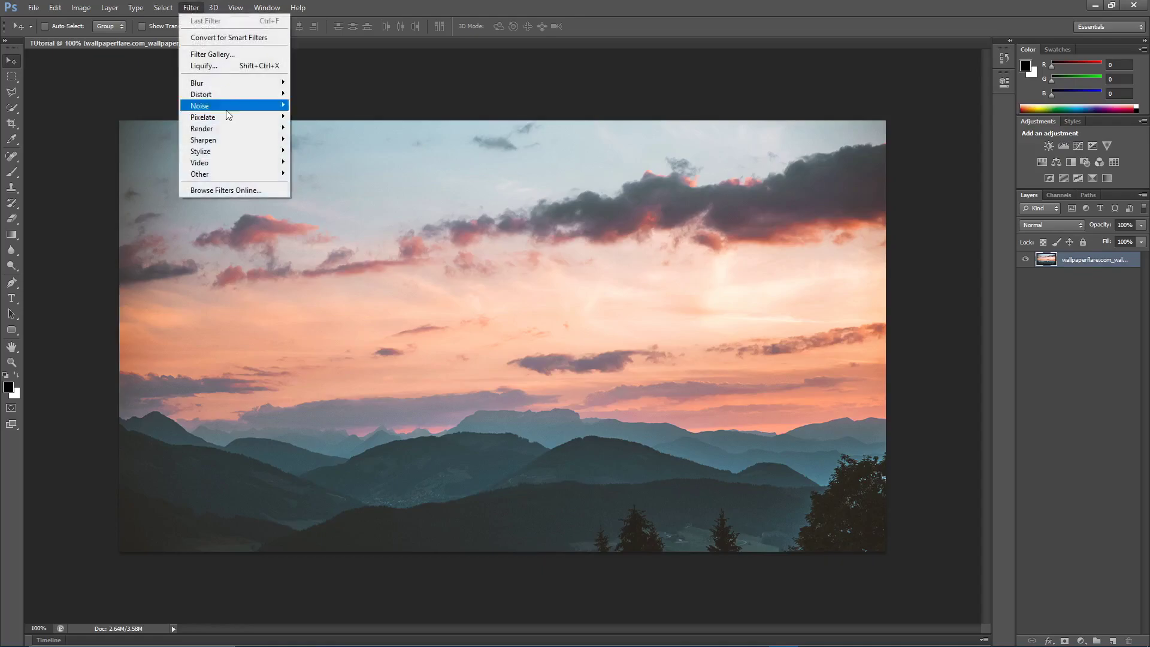
mouse_move(226, 144)
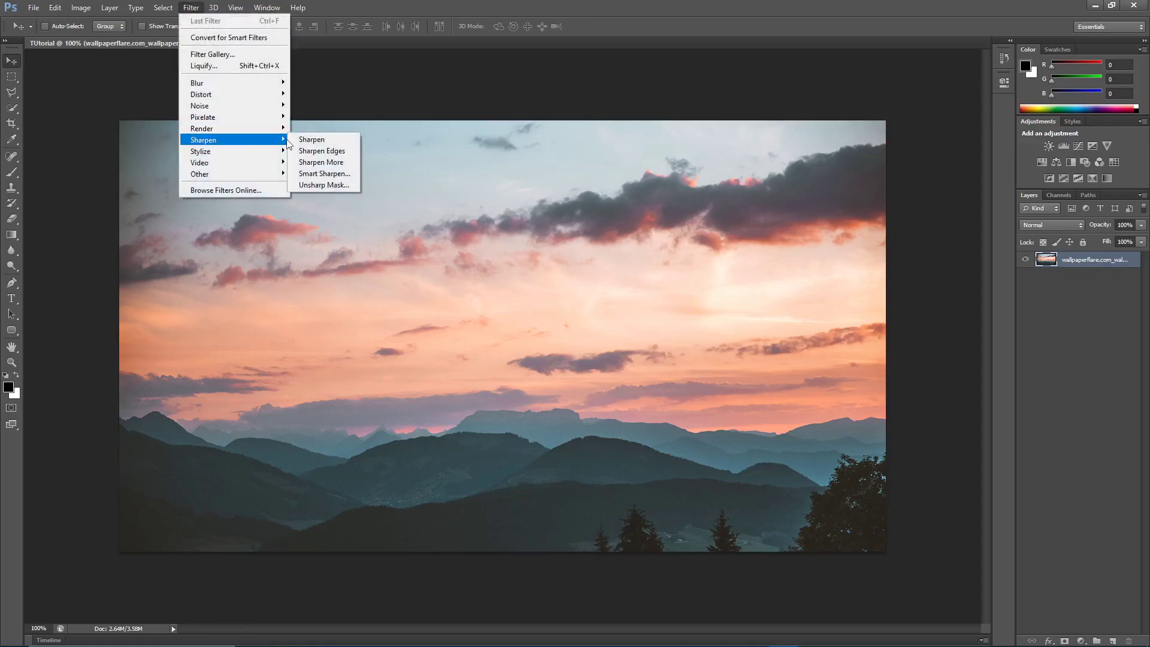
left_click(310, 141)
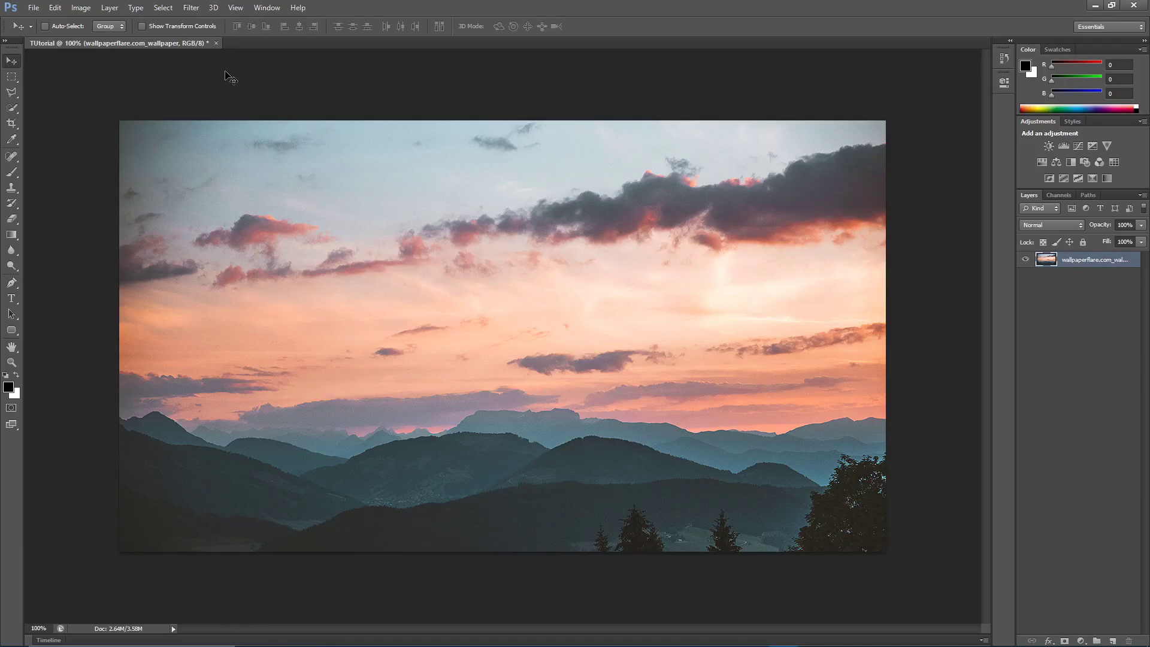
Apply a Box Blur with a radius of 2 pixels to the wallpaper layer
left_click(190, 9)
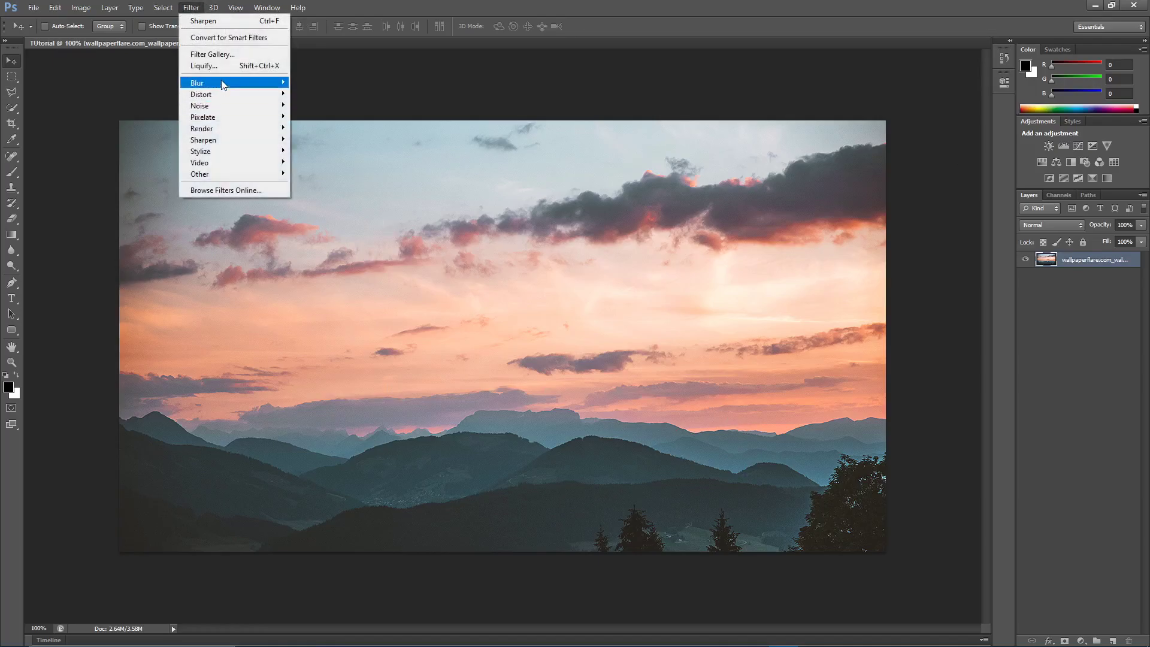
mouse_move(239, 83)
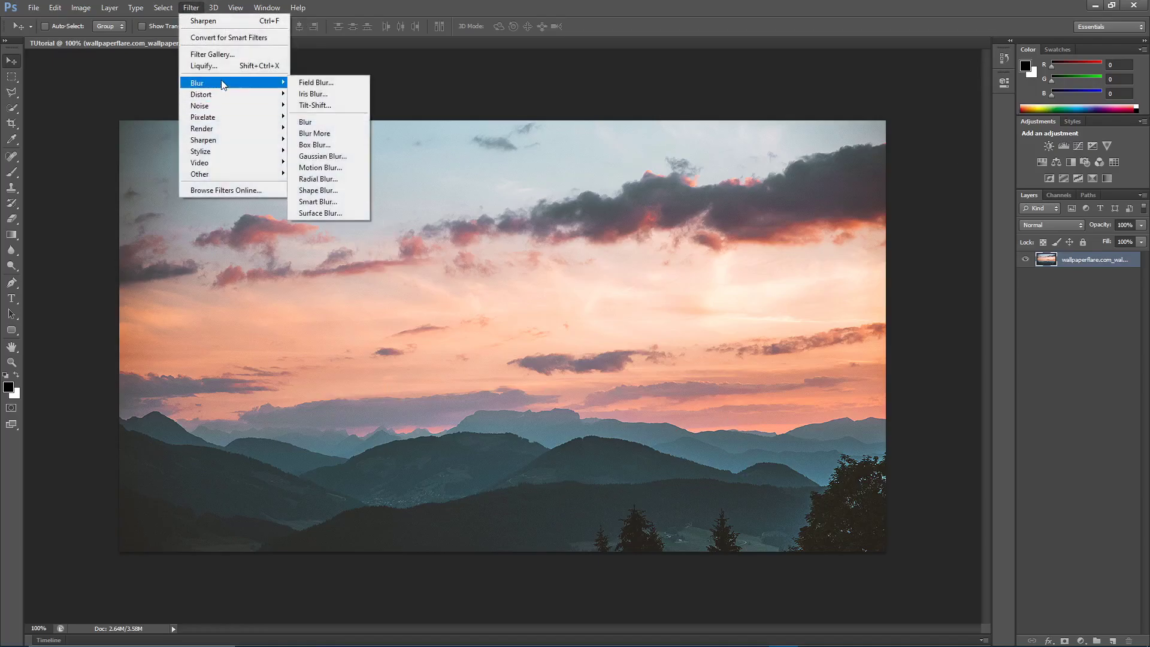
left_click(342, 145)
left_click_drag(609, 146, 1027, 139)
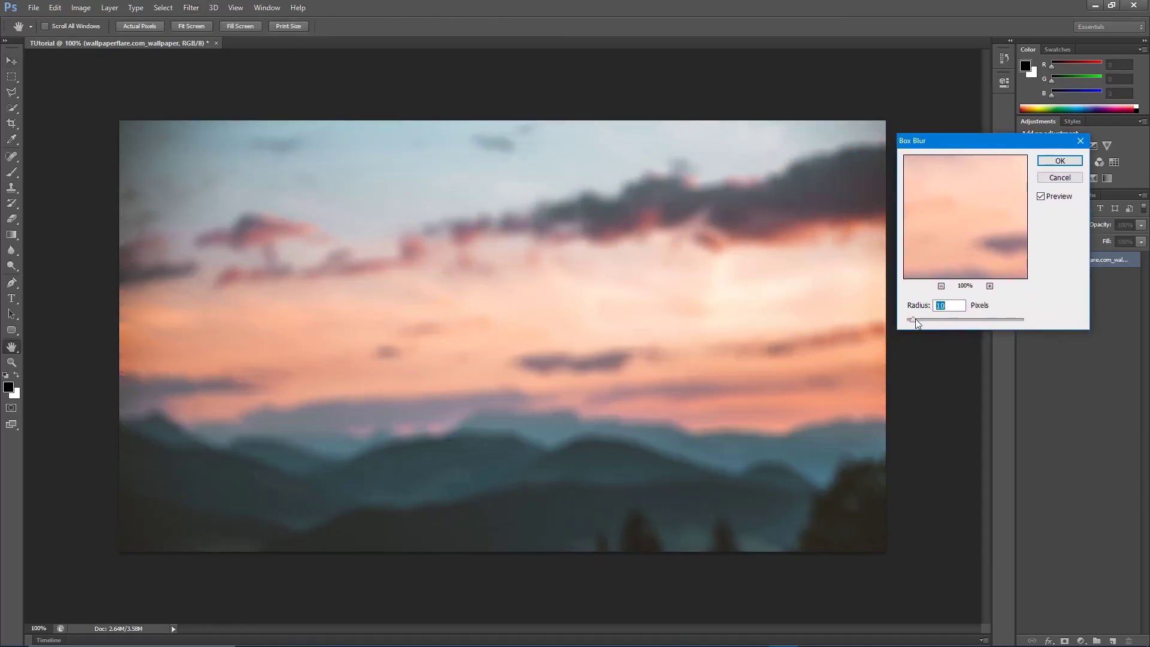
type("5")
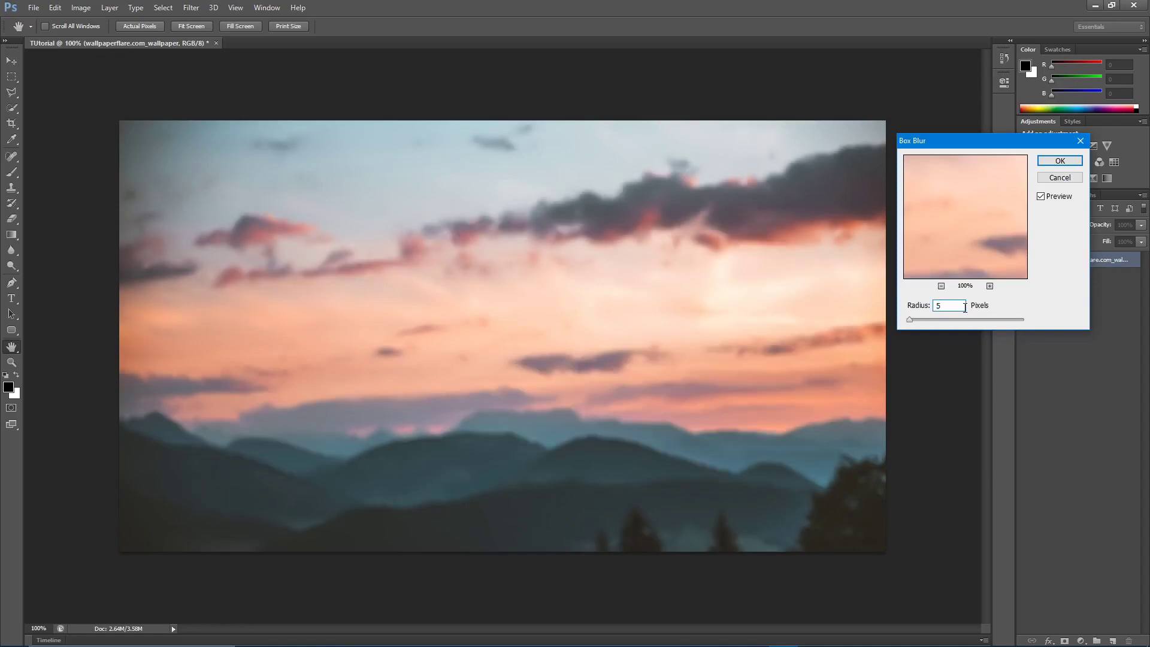
double_click(939, 306)
type("1")
mouse_move(908, 318)
left_mouse_down()
mouse_move(995, 318)
mouse_move(893, 317)
mouse_move(976, 316)
mouse_move(911, 318)
left_mouse_up()
left_click_drag(910, 320, 908, 320)
left_click_drag(908, 321, 909, 322)
key("Down")
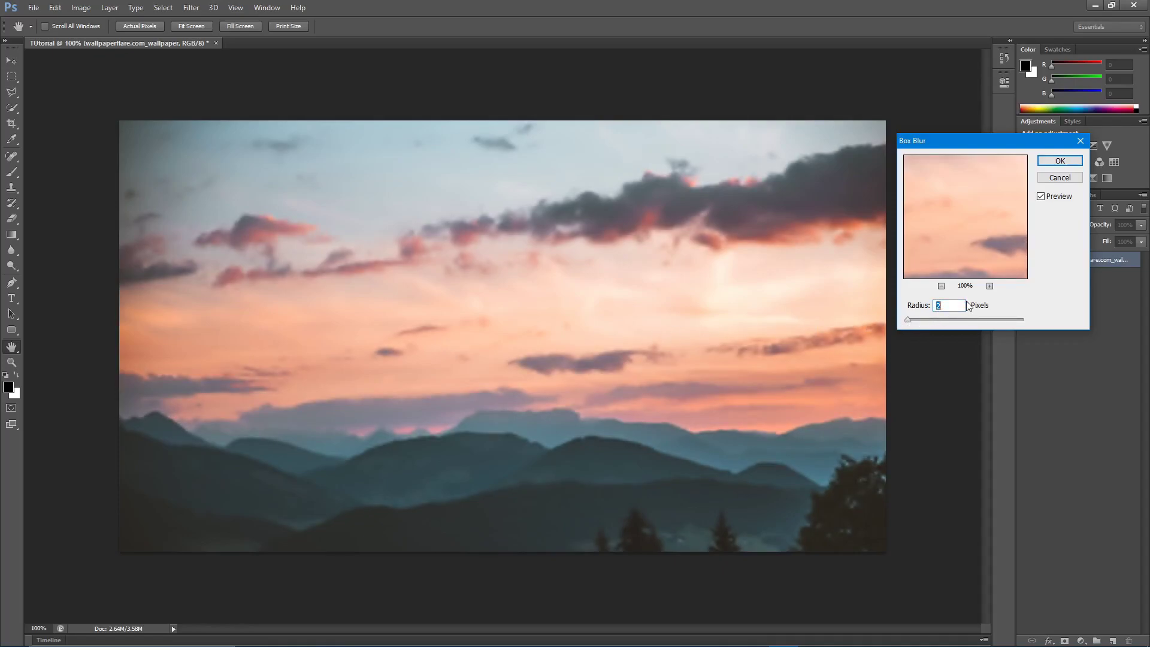
left_click(1060, 161)
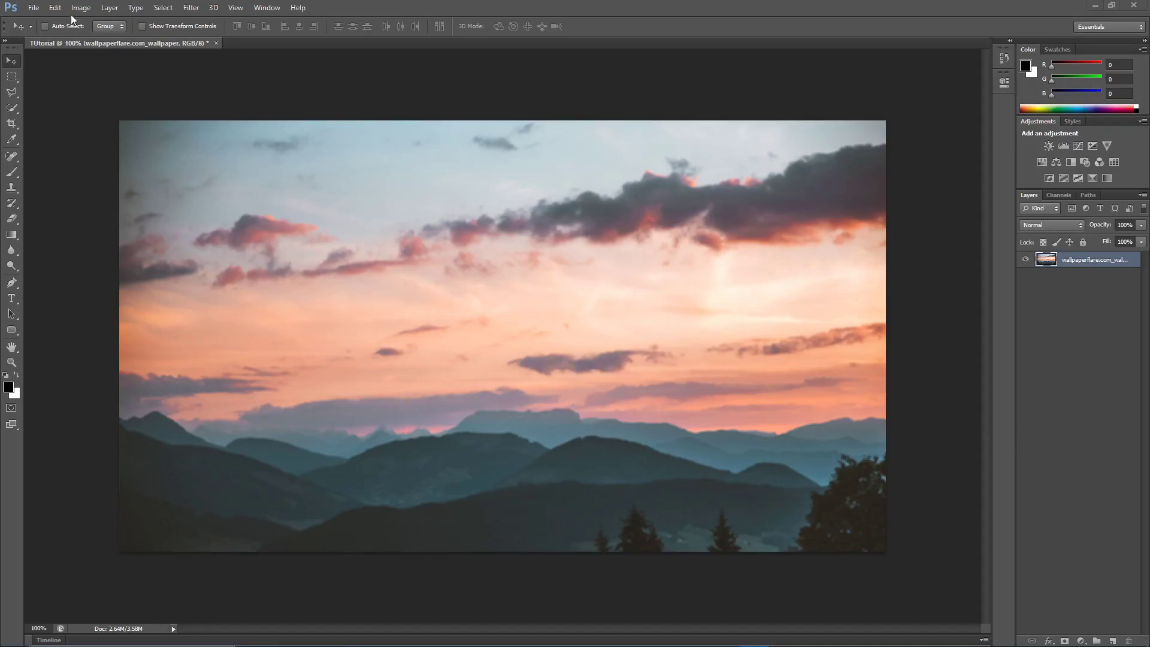
Save a copy of the document as TUtorial.png in the Downloads folder, in PNG format with Smallest / Slow compression and no interlacing
left_click(33, 8)
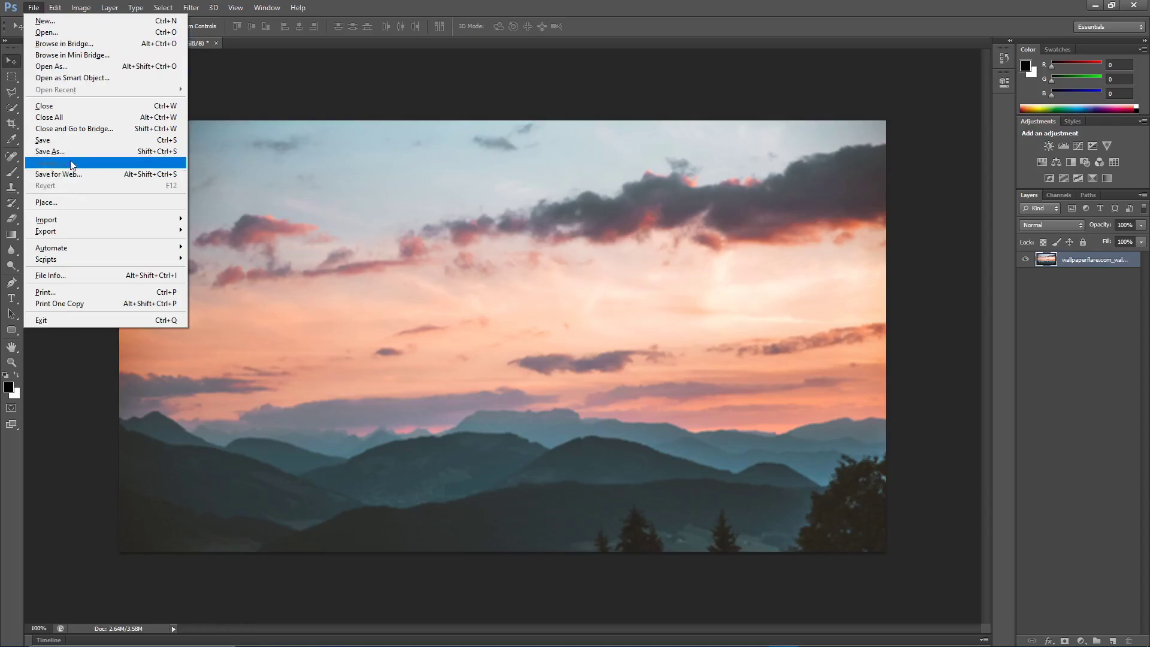
left_click(50, 152)
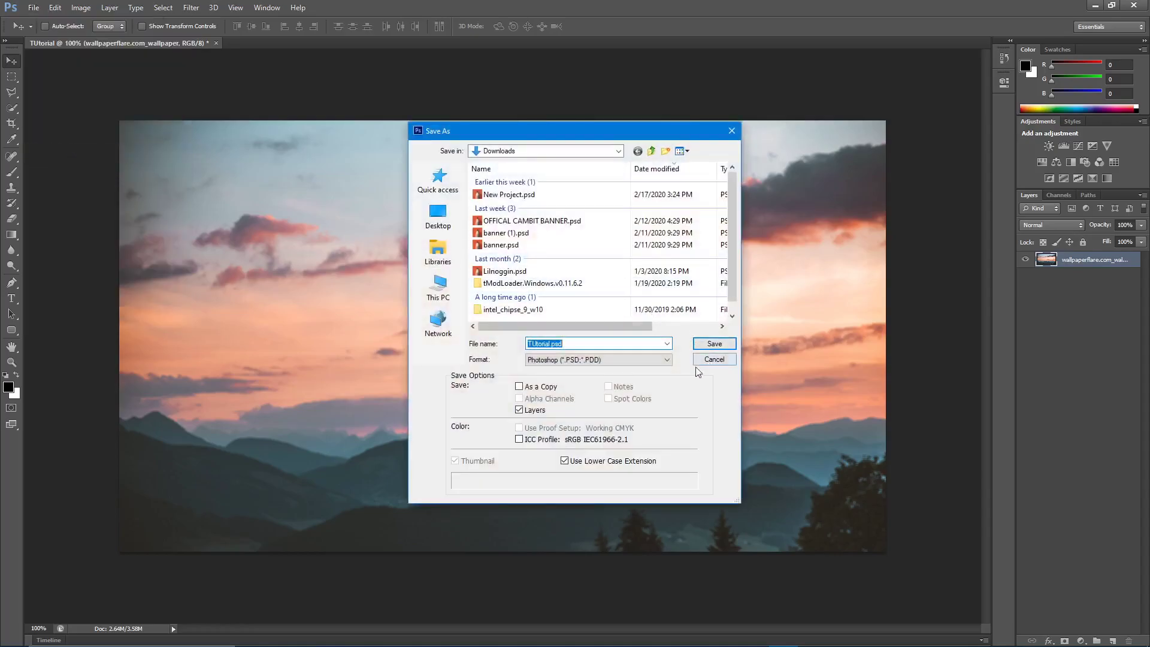
left_click(554, 343)
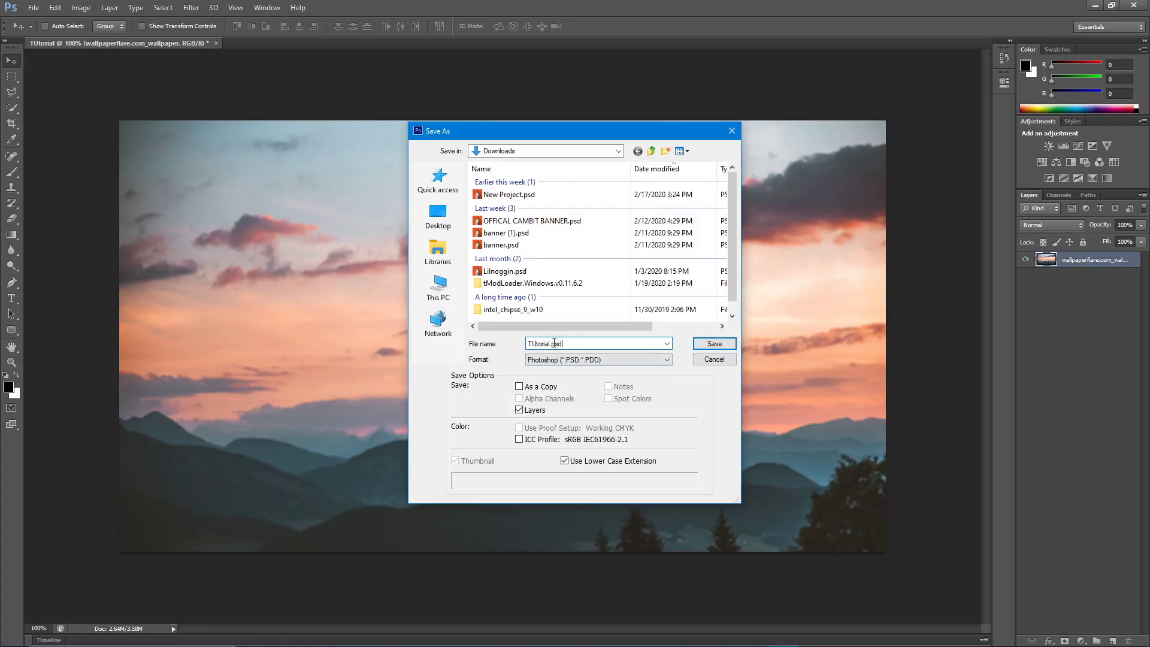
left_click(574, 362)
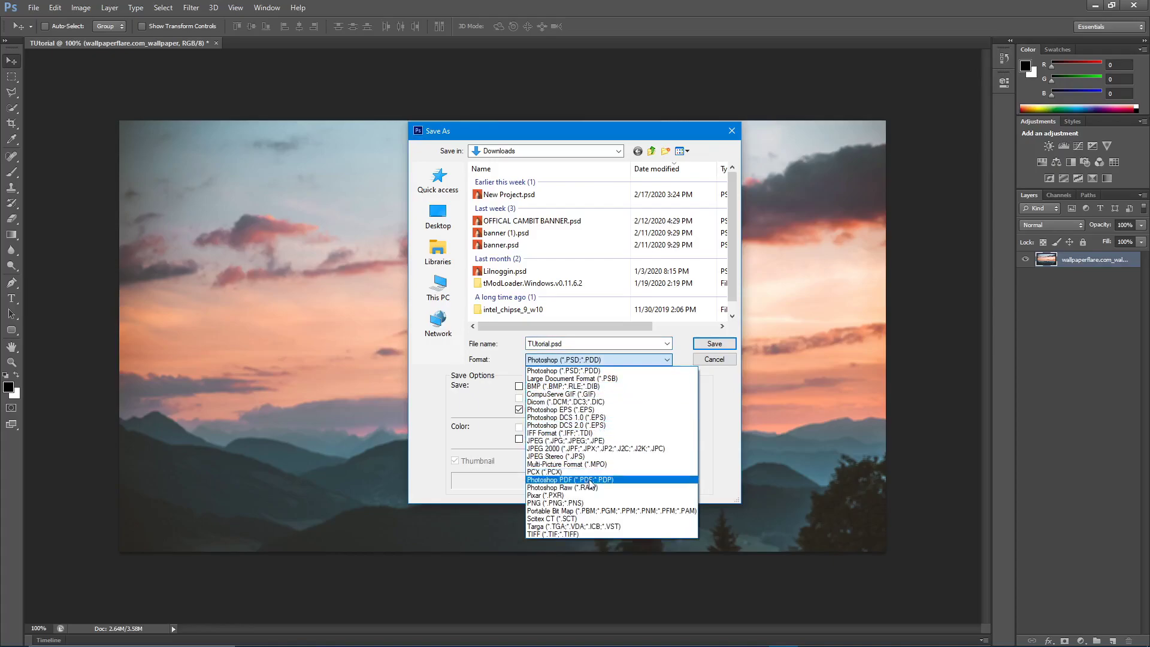
left_click(572, 503)
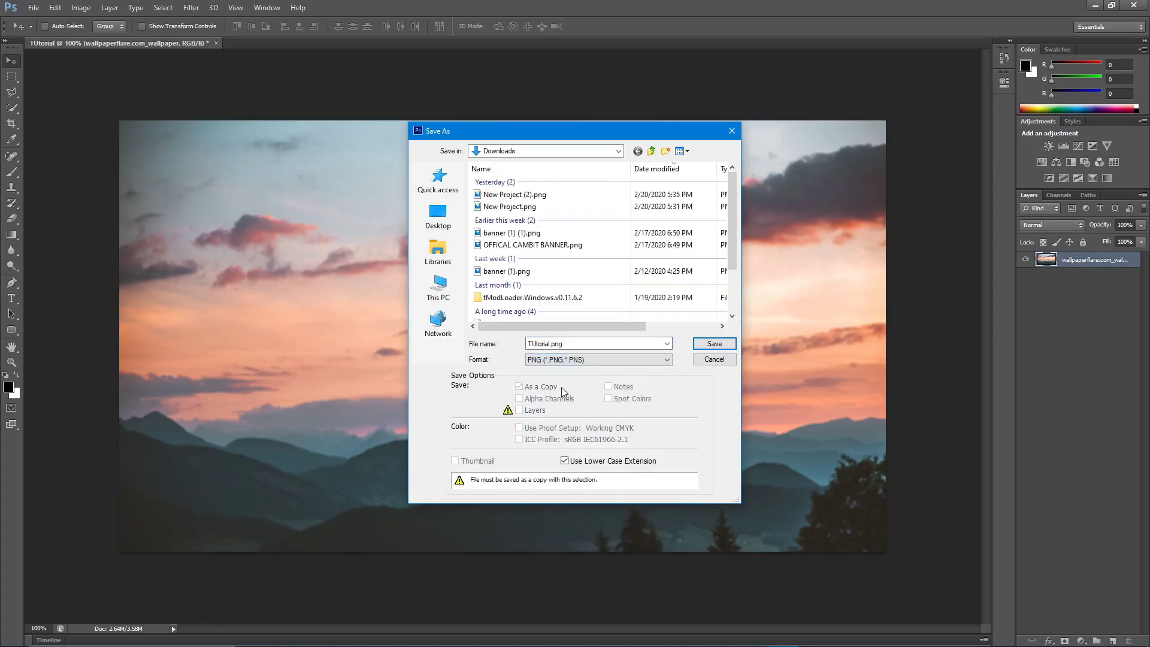
left_click(714, 344)
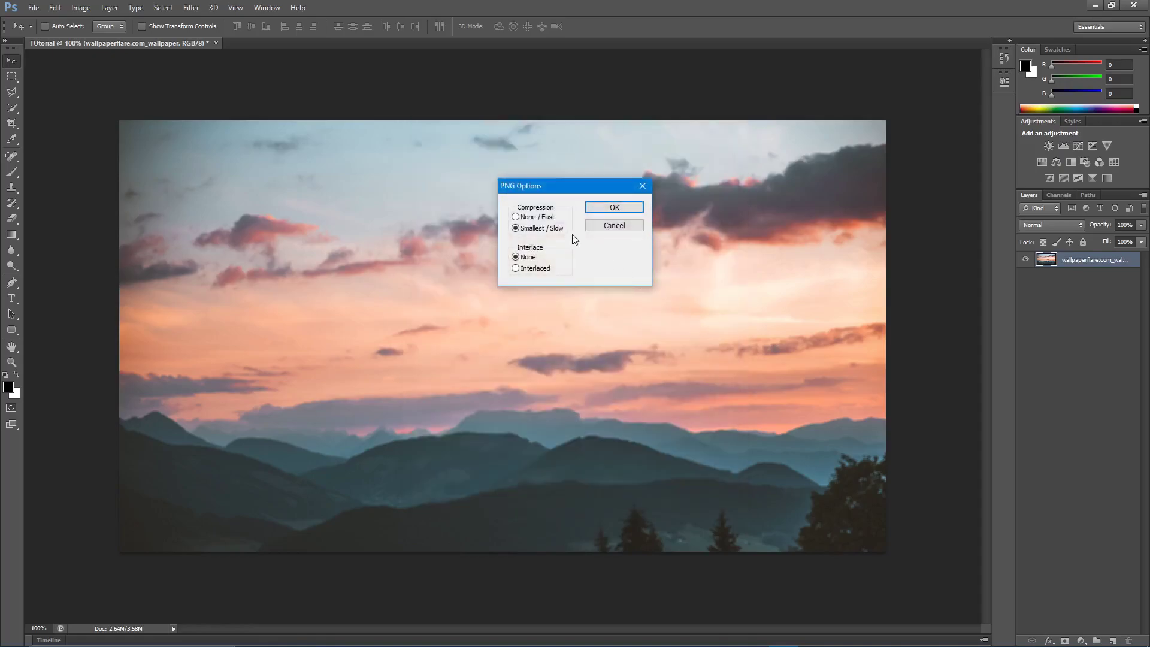
left_click(605, 208)
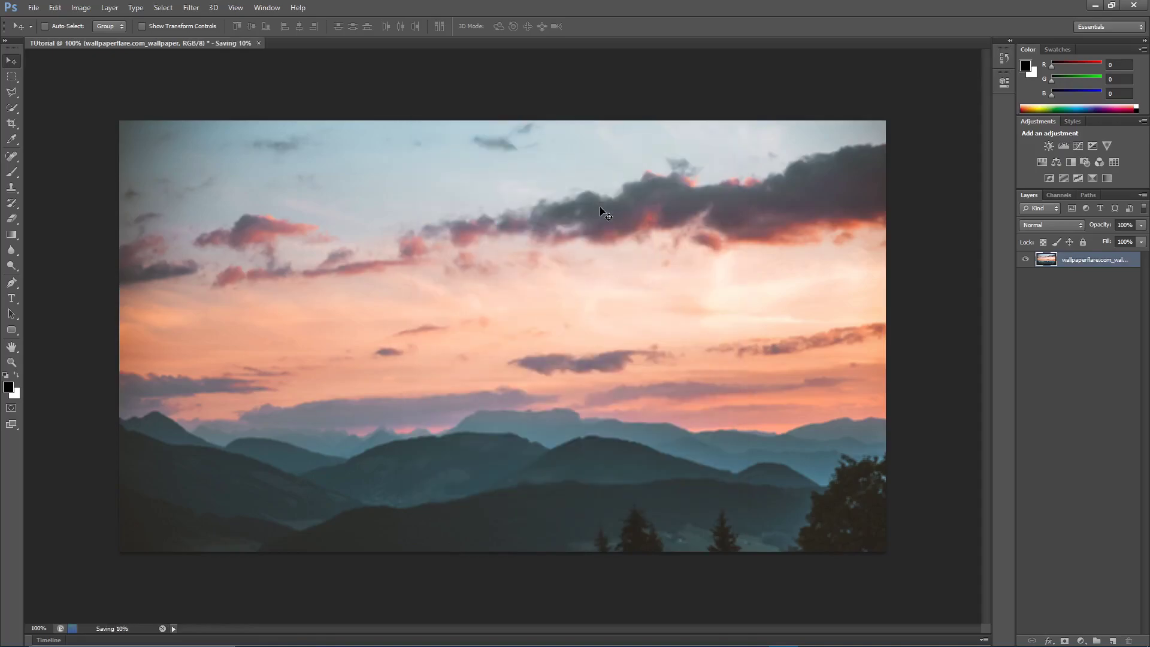